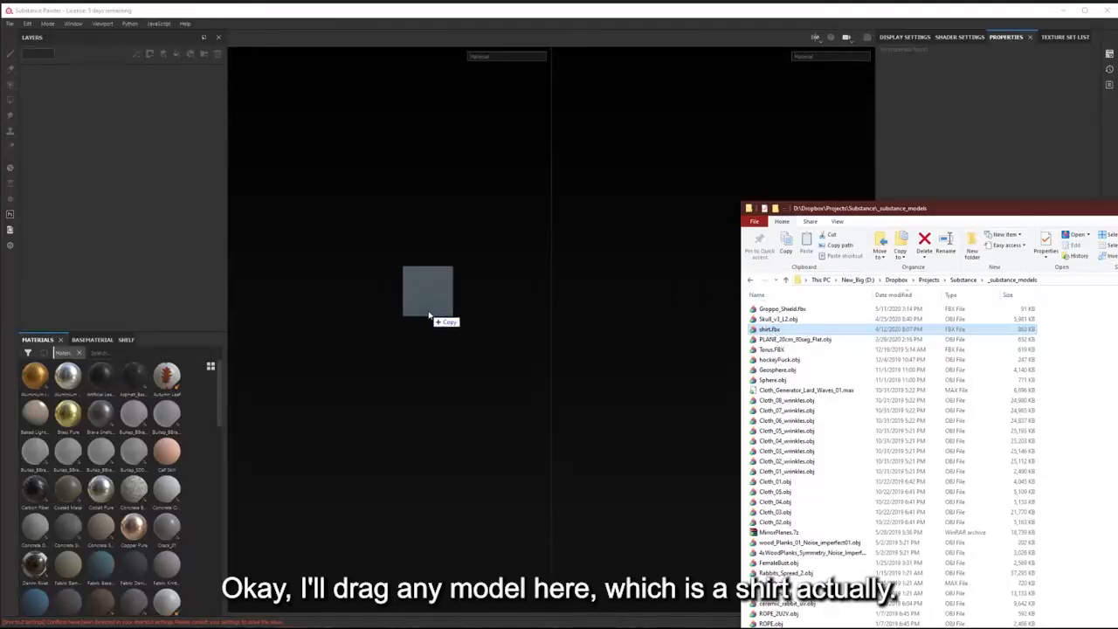
# Create a new project from shirt.fbx with the PBR - Metallic Roughness Alpha-test template and a document resolution of 2048.
pyautogui.click(511, 240)
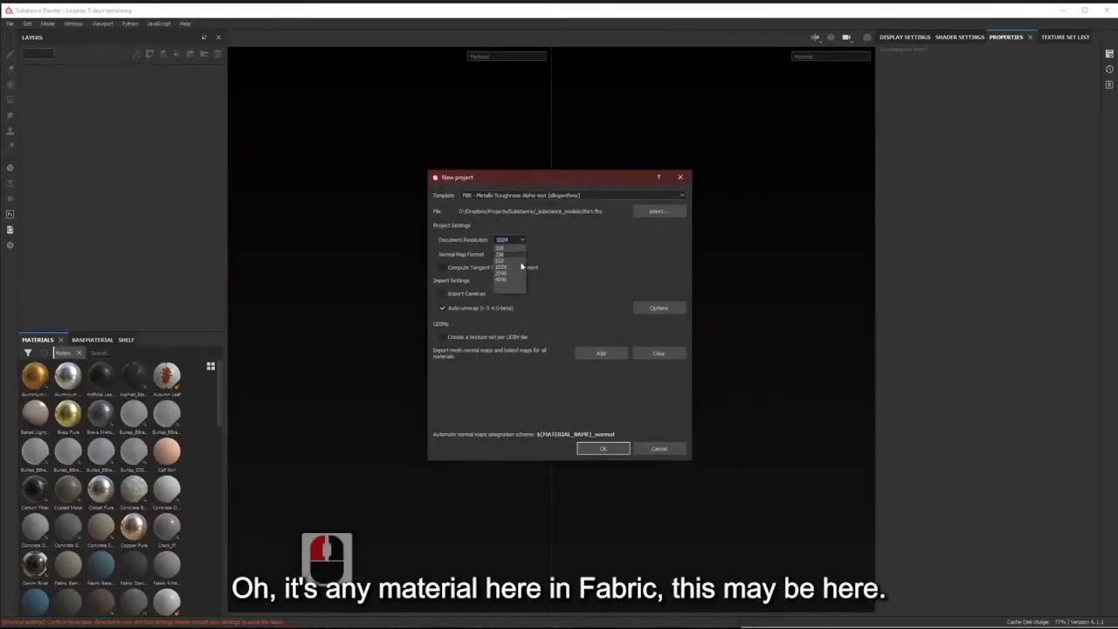
pyautogui.click(511, 274)
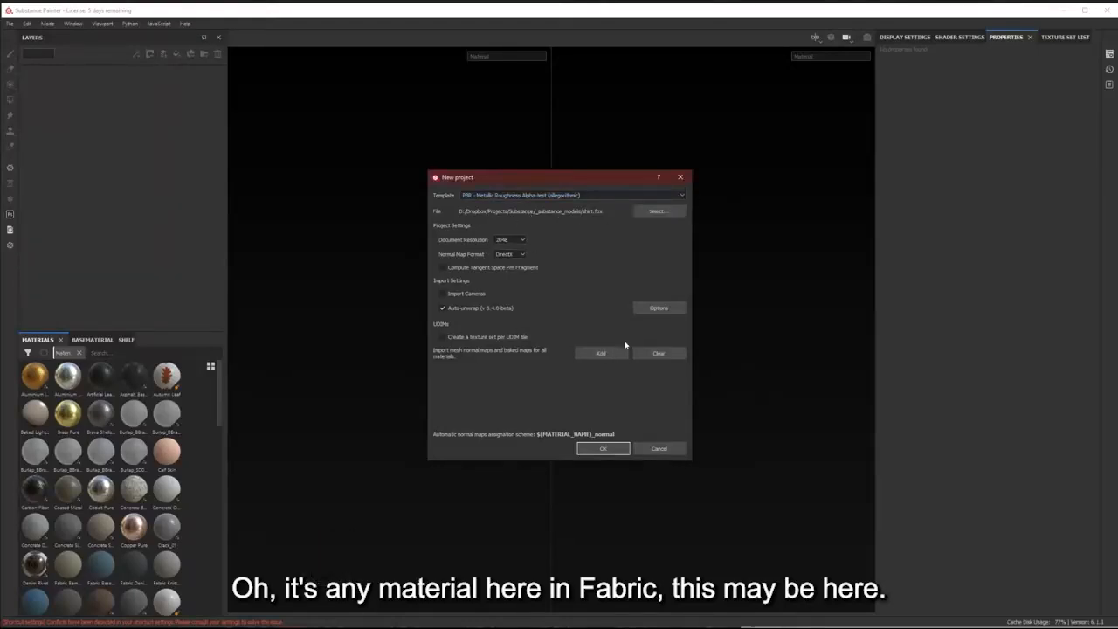
pyautogui.click(616, 449)
pyautogui.click(603, 450)
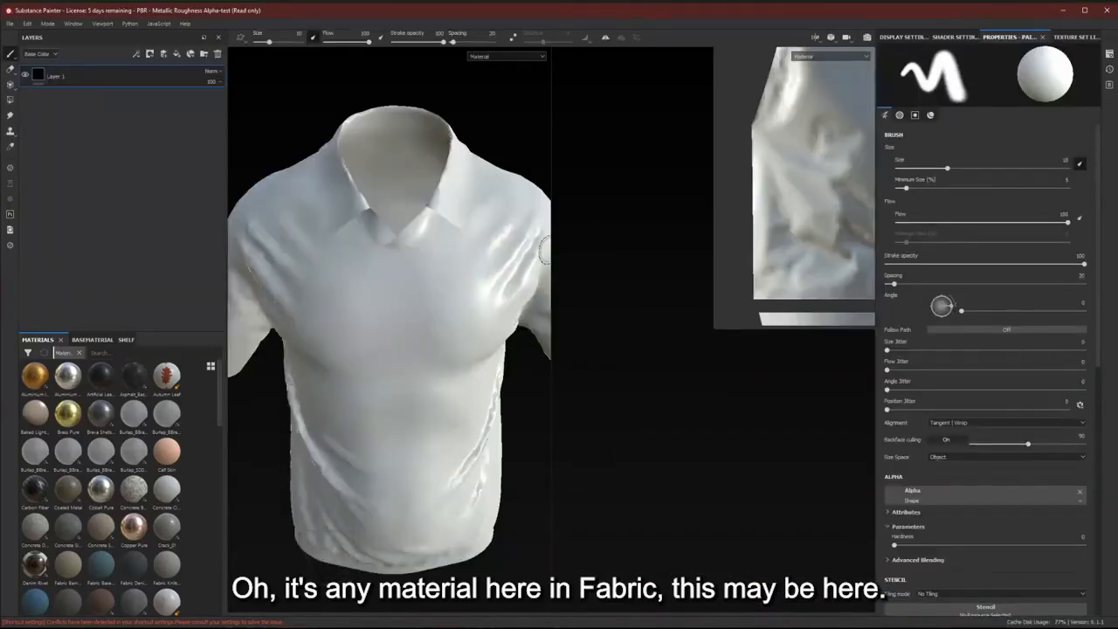
# Widen the 3D view and apply the Fabric Suit Vintage material to the shirt as a new fill layer.
pyautogui.moveTo(552, 245); pyautogui.dragTo(674, 244)
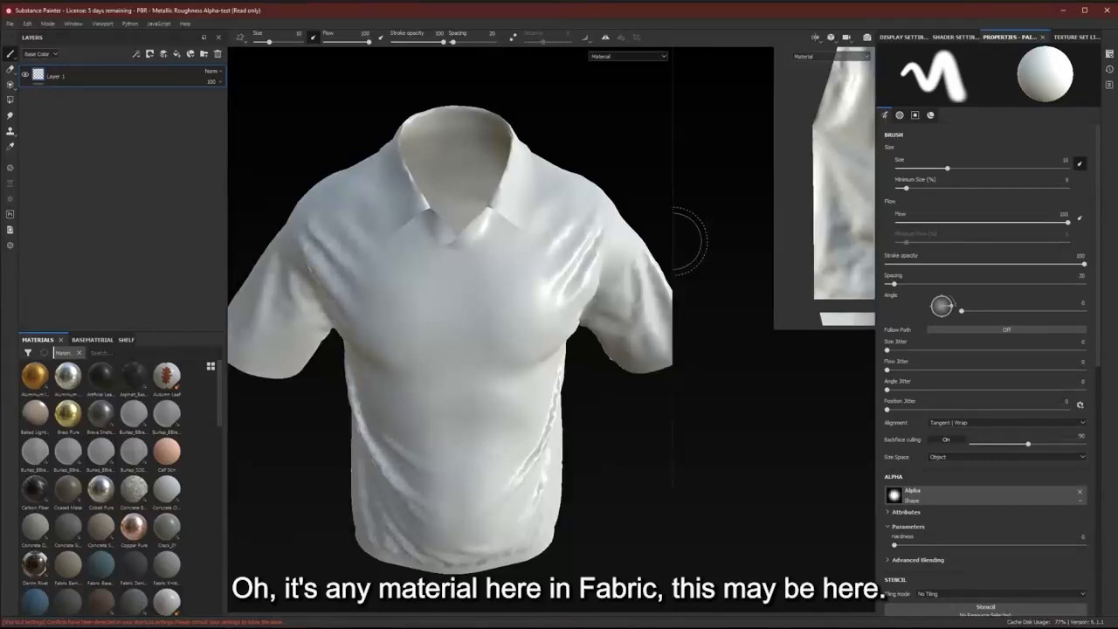
pyautogui.moveTo(138, 612); pyautogui.dragTo(404, 314)
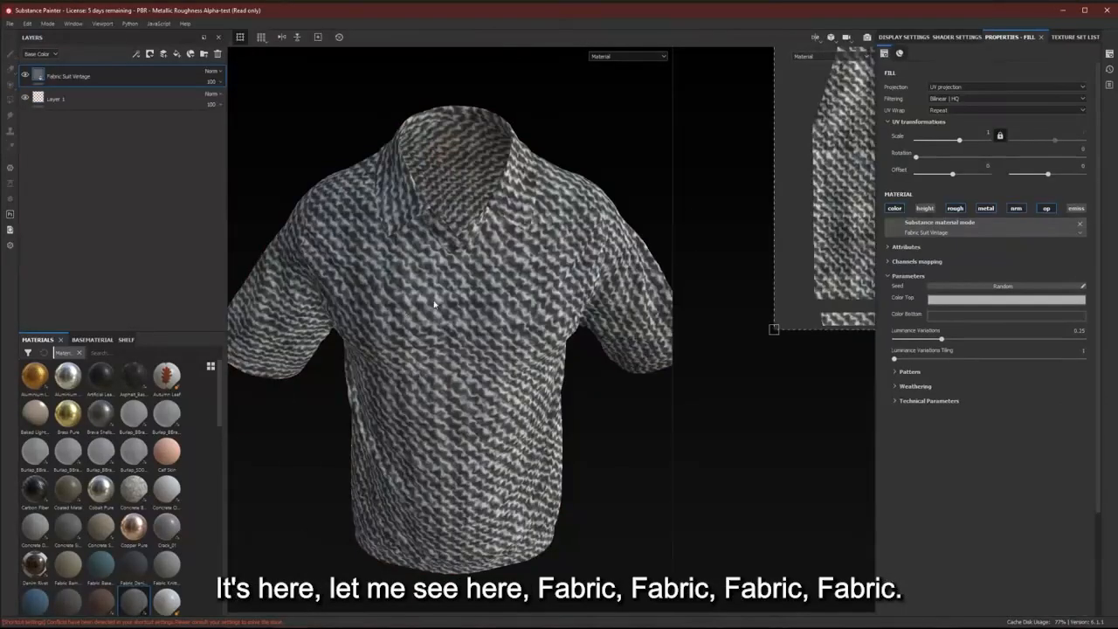
pyautogui.click(1000, 135)
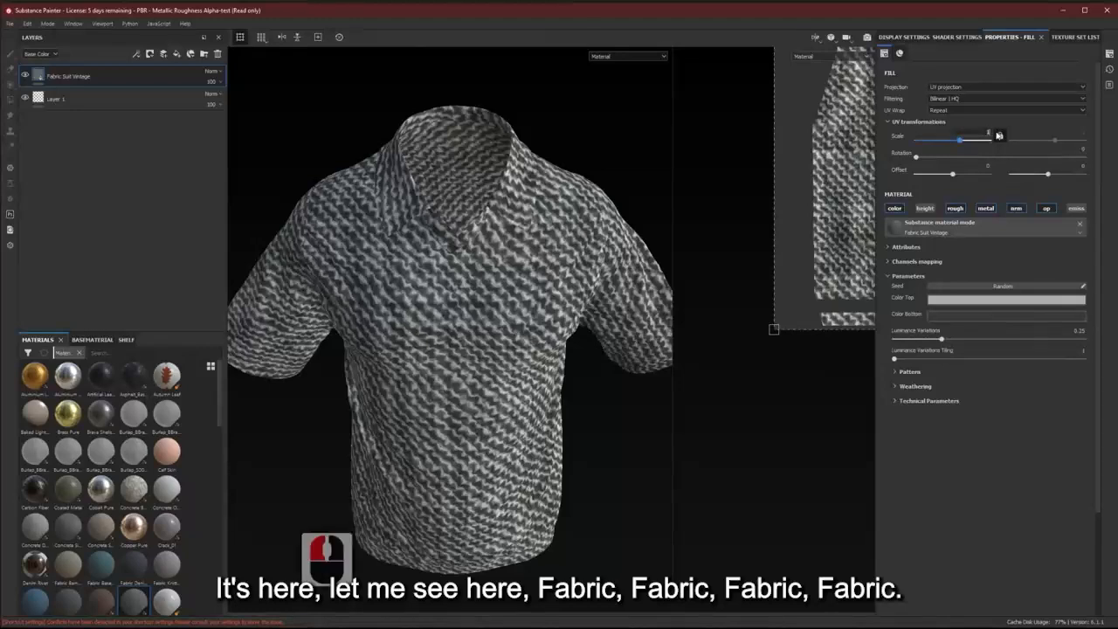
# Search the materials for "fabric" and change the fill layer's material to Fabric Knitted Sweater.
pyautogui.click(112, 352)
pyautogui.write('fabric')
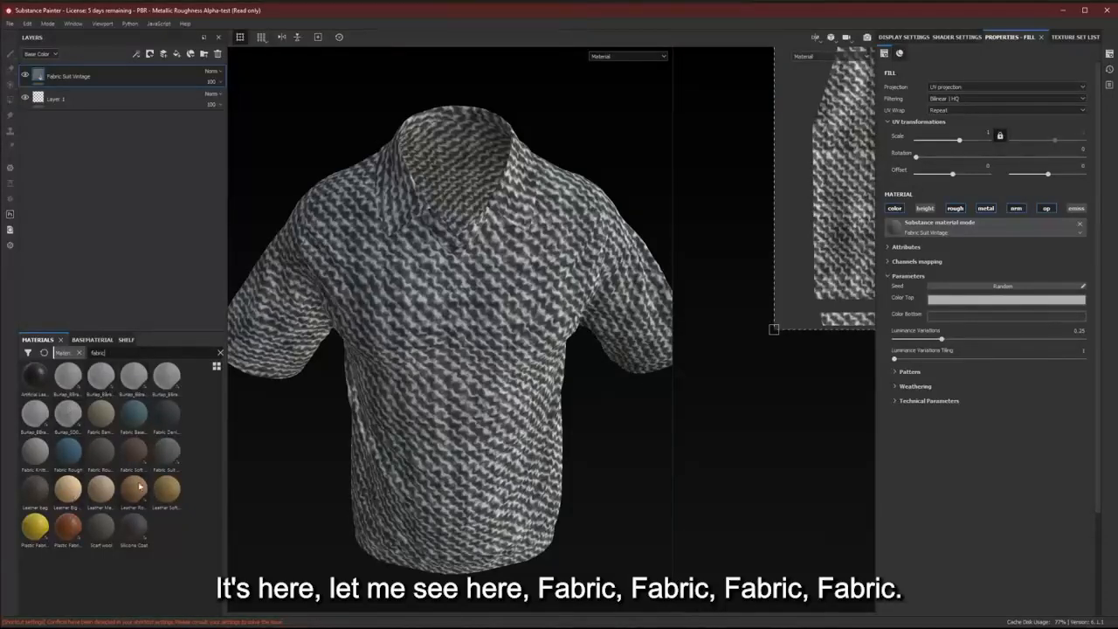
pyautogui.click(38, 454)
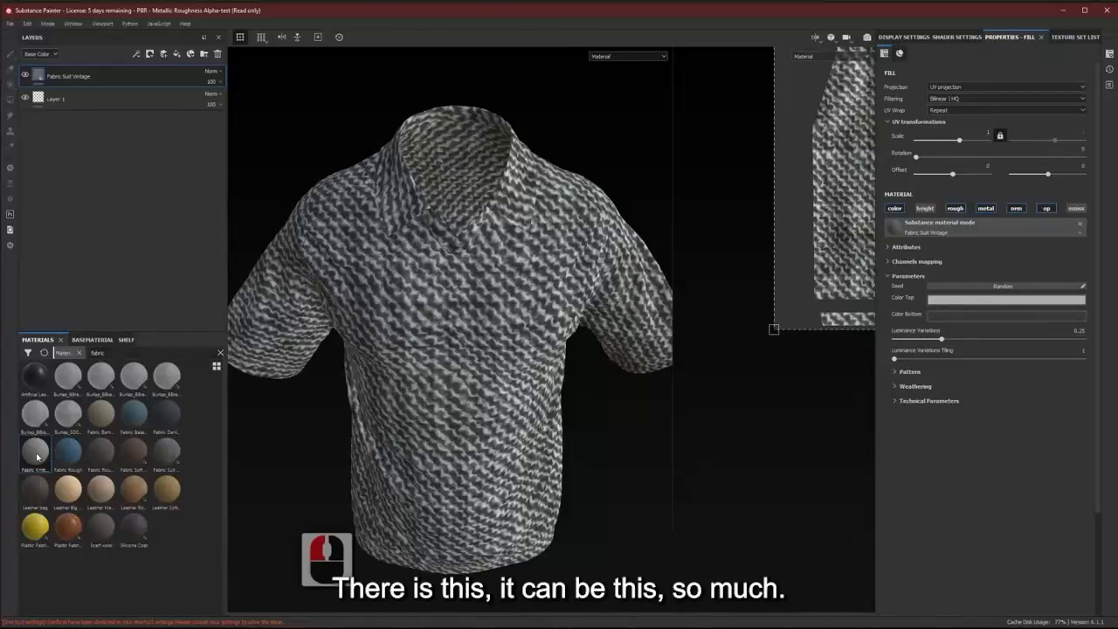
pyautogui.moveTo(42, 454)
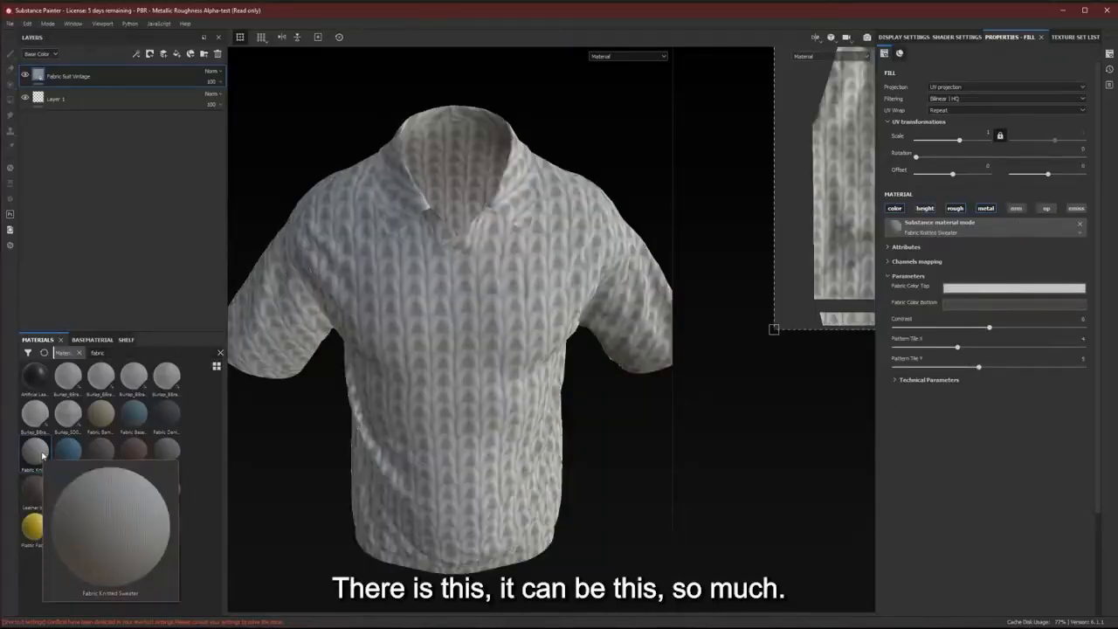
# Try a UV scale of 10 on the knitted sweater fill, check the weave up close, and set the scale to 12.
pyautogui.click(1000, 135)
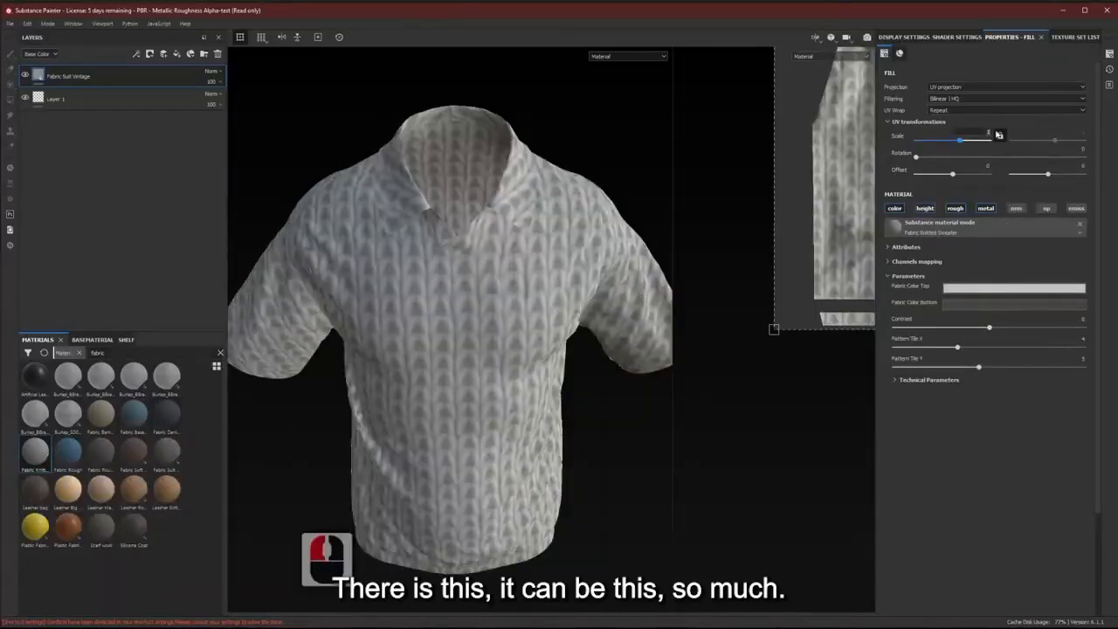
pyautogui.write('10')
pyautogui.press('Return')
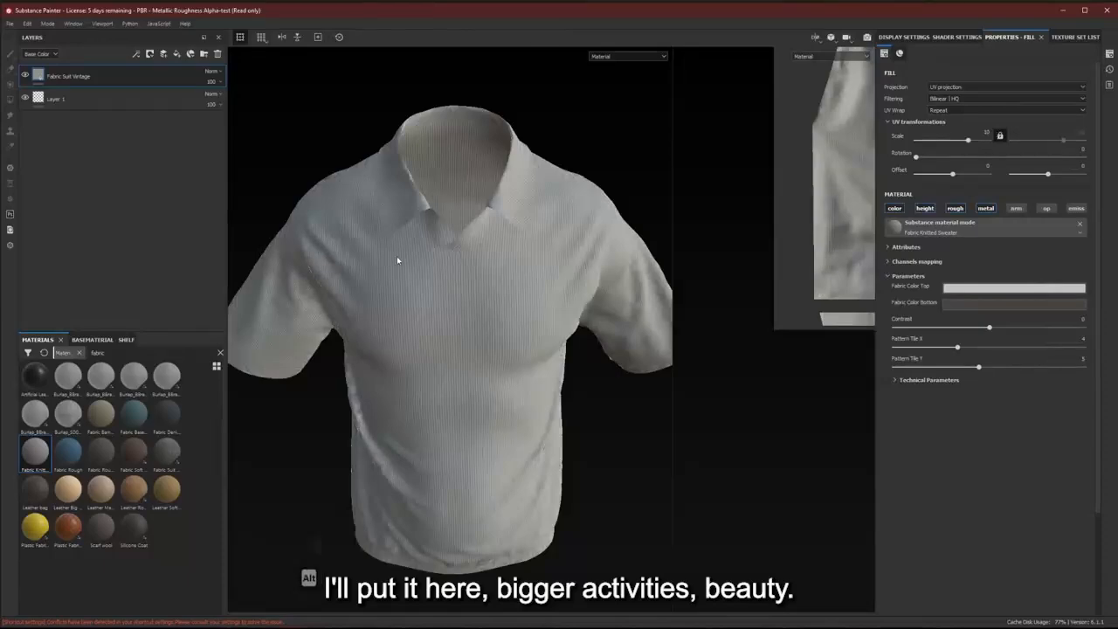
pyautogui.keyDown('alt'); pyautogui.moveTo(397, 261); pyautogui.dragTo(625, 406, button='right'); pyautogui.keyUp('alt')
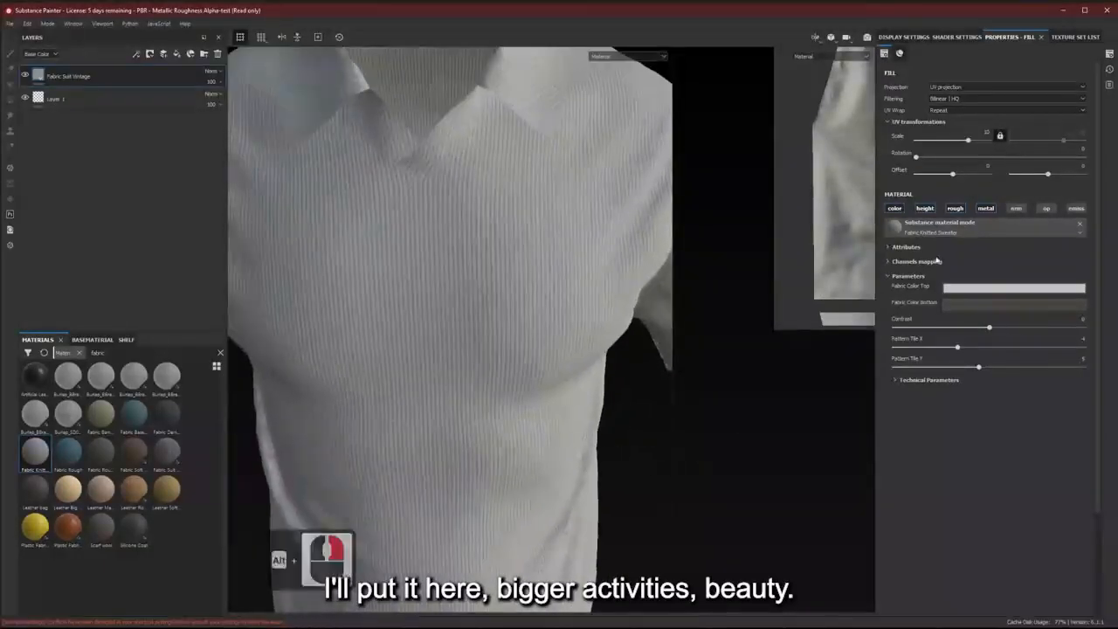
pyautogui.click(1000, 134)
pyautogui.write('12')
pyautogui.press('Return')
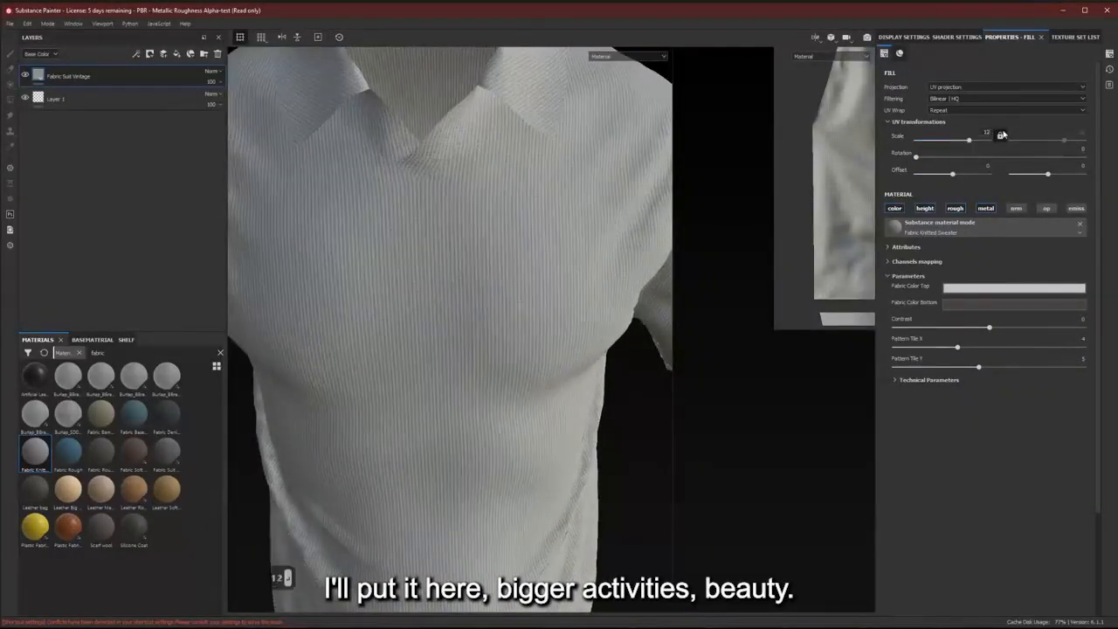
pyautogui.keyDown('alt'); pyautogui.moveTo(442, 279); pyautogui.dragTo(325, 248, button='right'); pyautogui.keyUp('alt')
pyautogui.keyDown('alt'); pyautogui.moveTo(486, 367); pyautogui.dragTo(482, 318, button='right'); pyautogui.keyUp('alt')
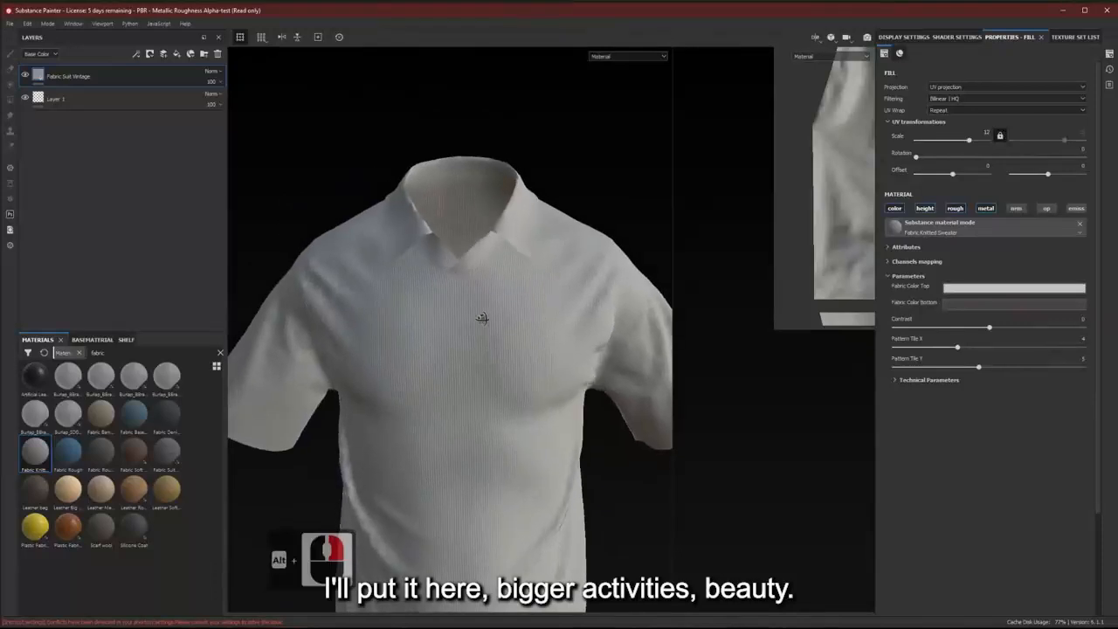
pyautogui.keyDown('alt'); pyautogui.moveTo(483, 318); pyautogui.dragTo(512, 294); pyautogui.keyUp('alt')
pyautogui.keyDown('alt'); pyautogui.moveTo(512, 294); pyautogui.dragTo(504, 219, button='middle'); pyautogui.keyUp('alt')
pyautogui.keyDown('alt'); pyautogui.moveTo(504, 219); pyautogui.dragTo(478, 252, button='right'); pyautogui.keyUp('alt')
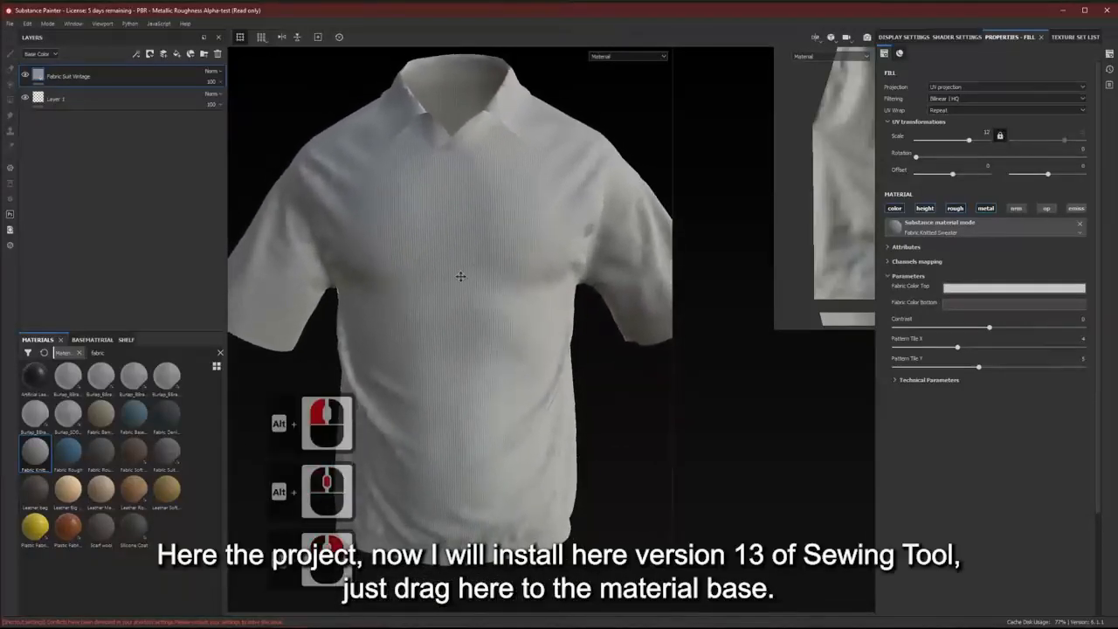
pyautogui.keyDown('alt'); pyautogui.moveTo(460, 277); pyautogui.dragTo(453, 283); pyautogui.keyUp('alt')
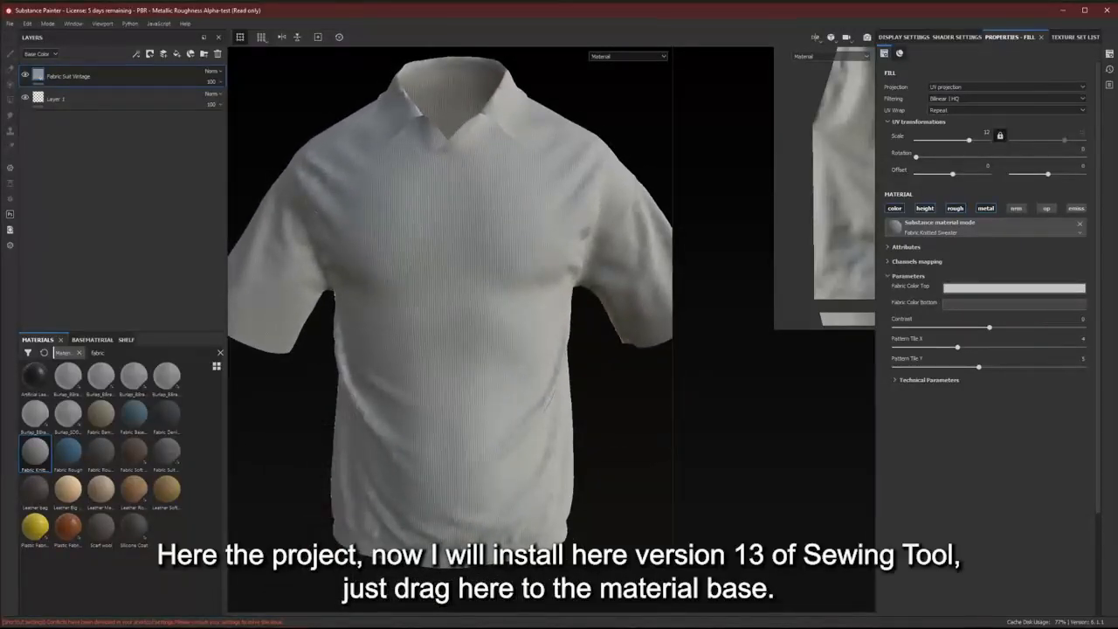
# Import SewingTool_13_03.sbsar from the Sewing Projects folder as a basematerial resource into the current session.
pyautogui.moveTo(1117, 314)
pyautogui.mouseDown()
pyautogui.moveTo(824, 306)
pyautogui.moveTo(801, 273)
pyautogui.moveTo(827, 281)
pyautogui.mouseUp()
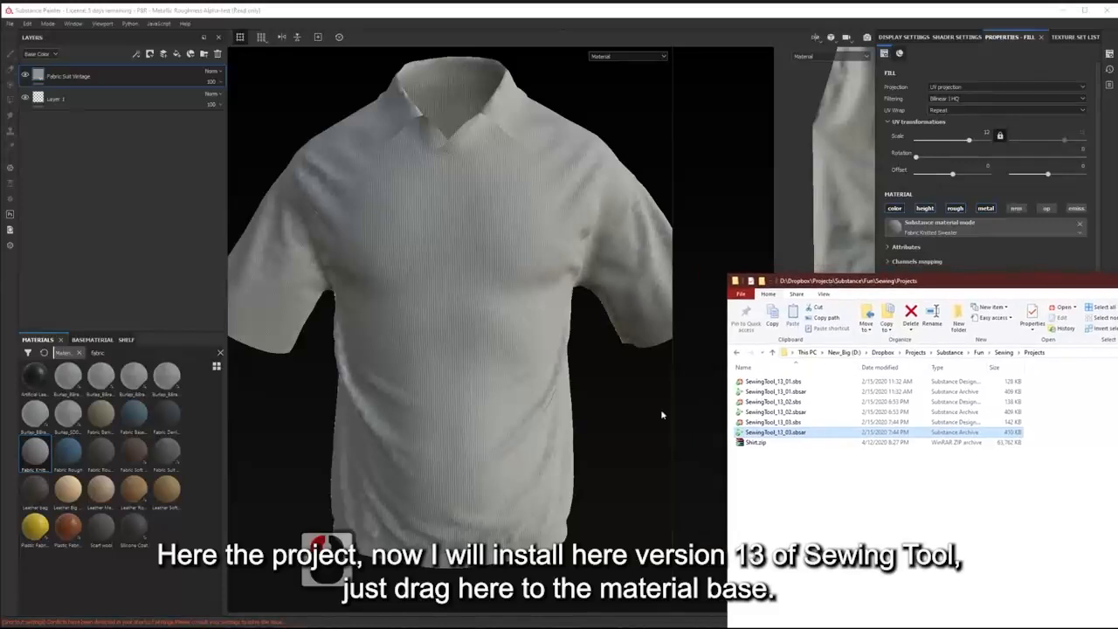
pyautogui.moveTo(769, 434); pyautogui.dragTo(130, 484)
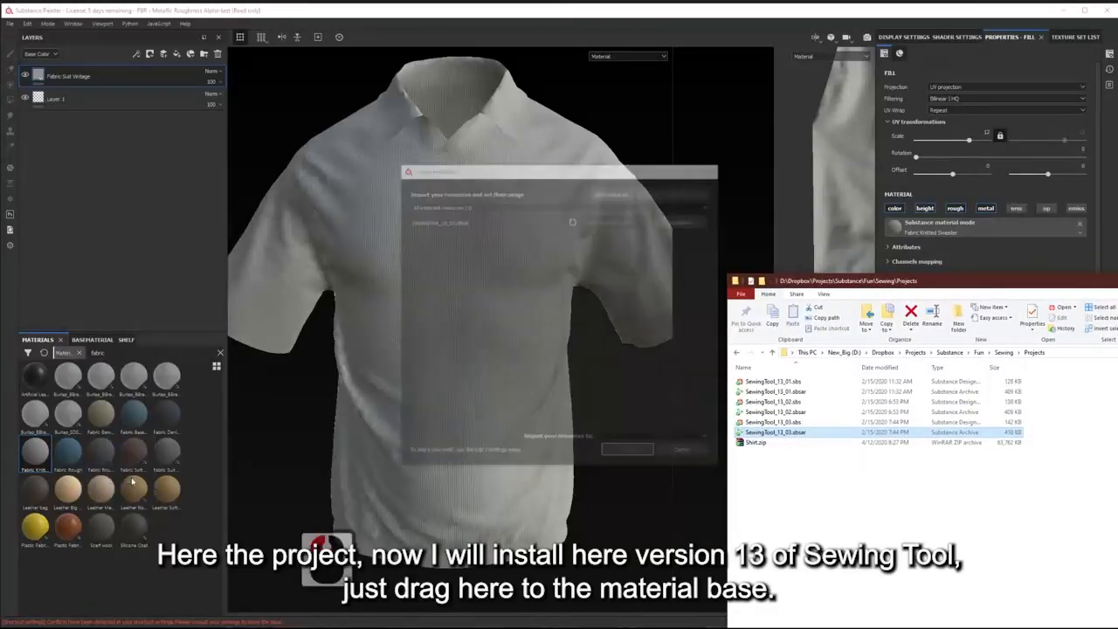
pyautogui.click(684, 220)
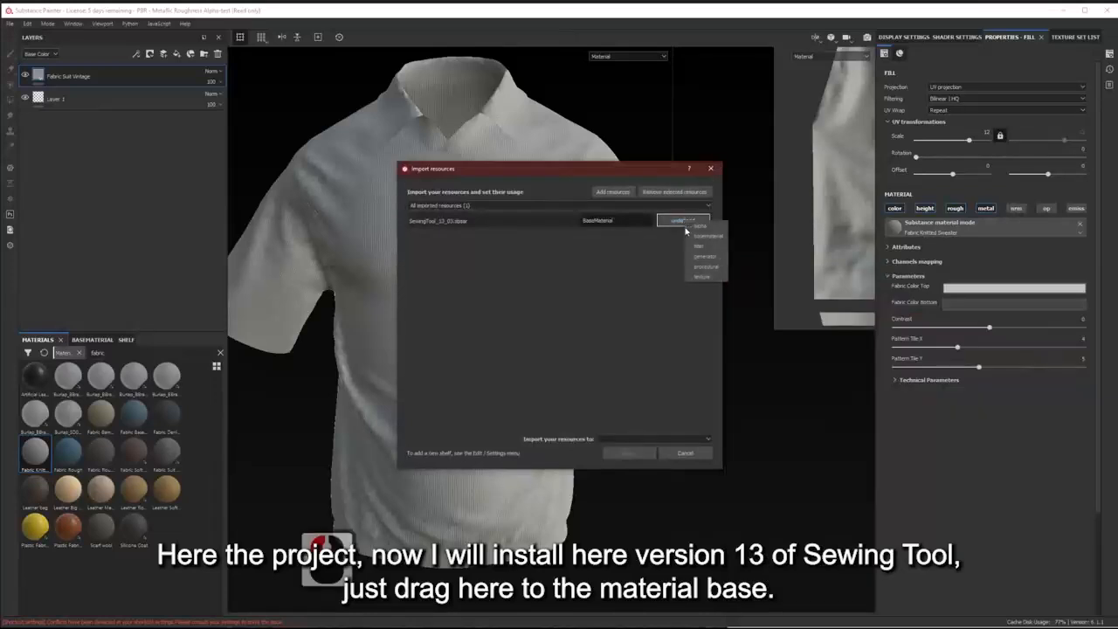
pyautogui.click(705, 238)
pyautogui.click(661, 440)
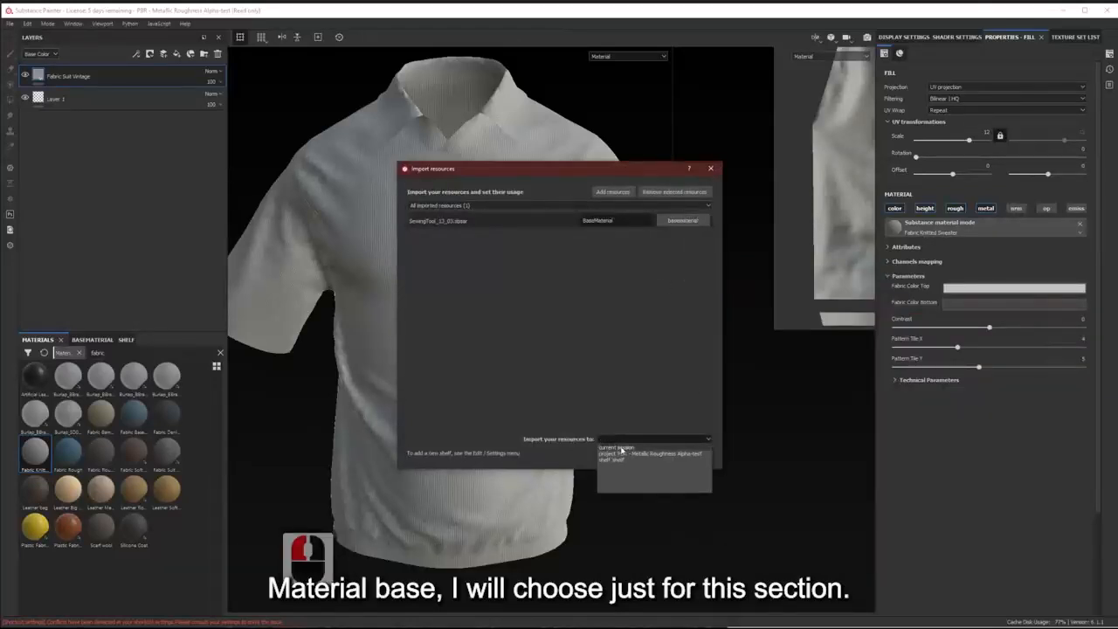
pyautogui.click(630, 451)
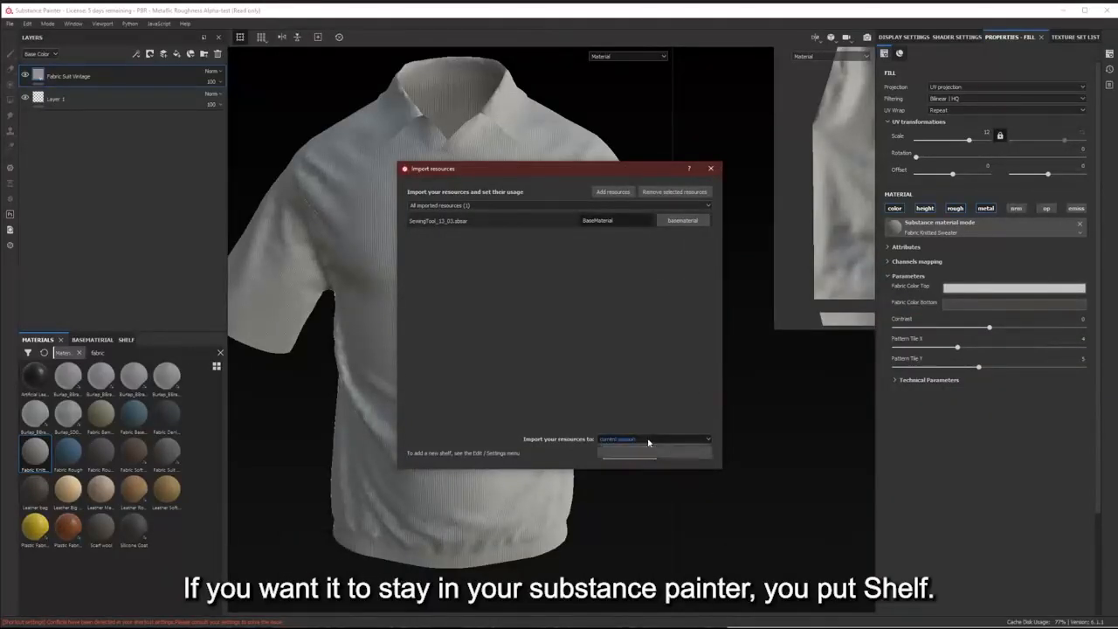
pyautogui.click(646, 440)
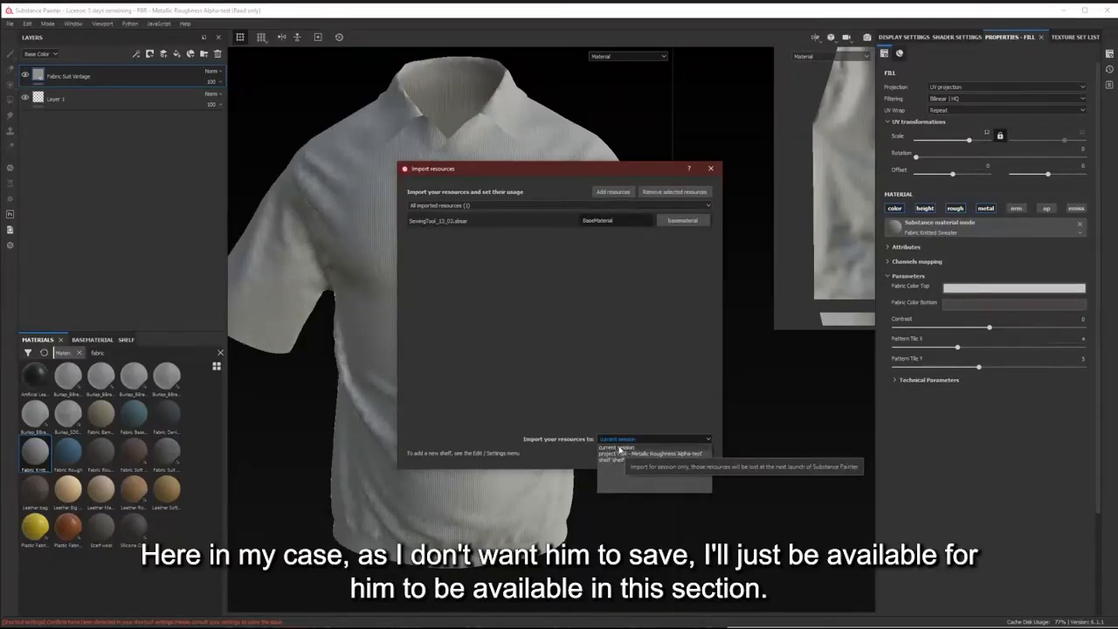
pyautogui.click(618, 448)
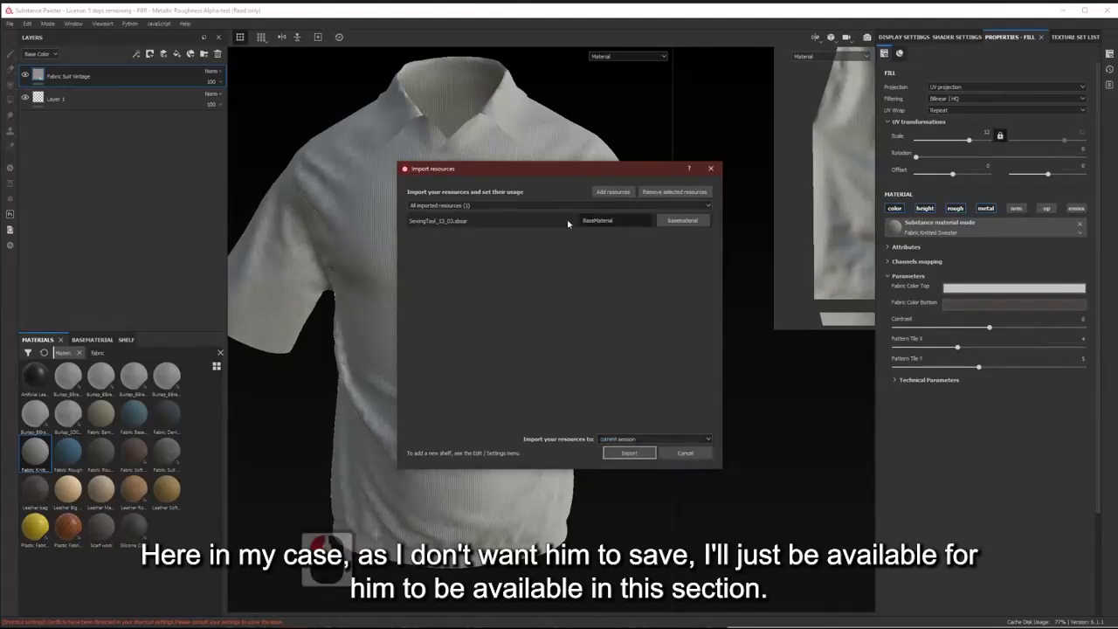
pyautogui.click(637, 455)
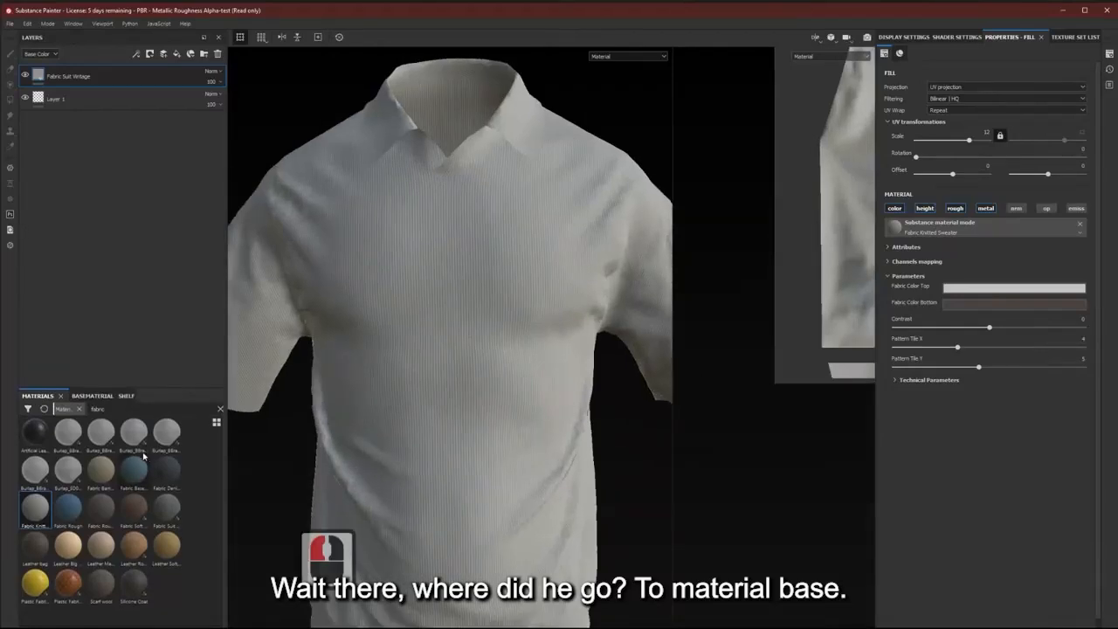
# Find the imported SewingTool among the base materials and add it to the shirt as a new layer.
pyautogui.click(87, 396)
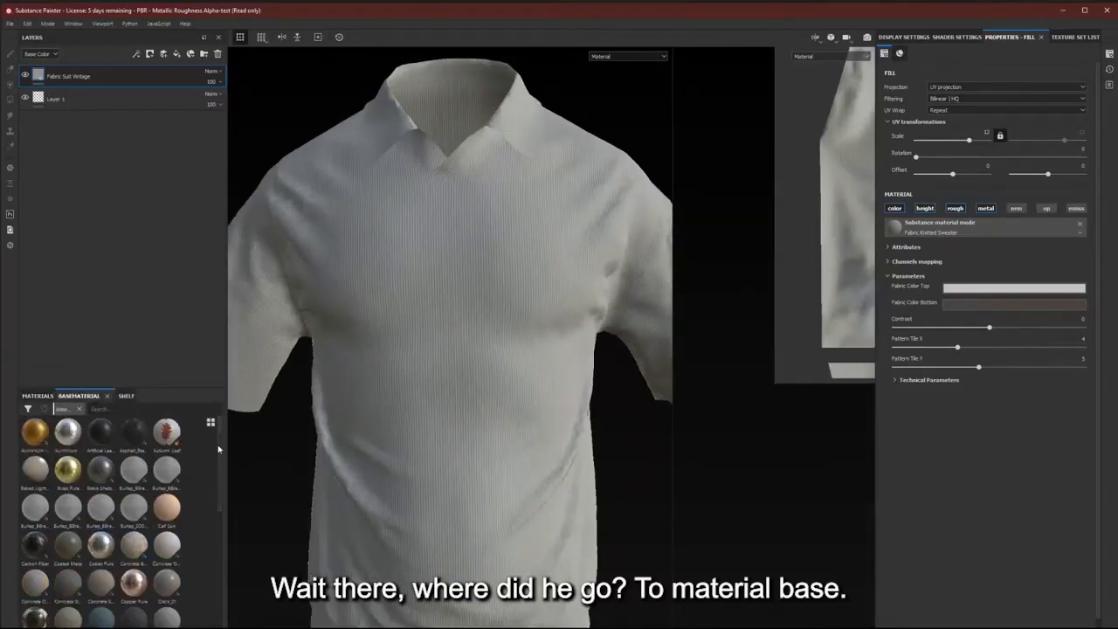
pyautogui.moveTo(221, 457); pyautogui.dragTo(220, 573)
pyautogui.click(143, 586)
pyautogui.scroll(-3, 152, 580)
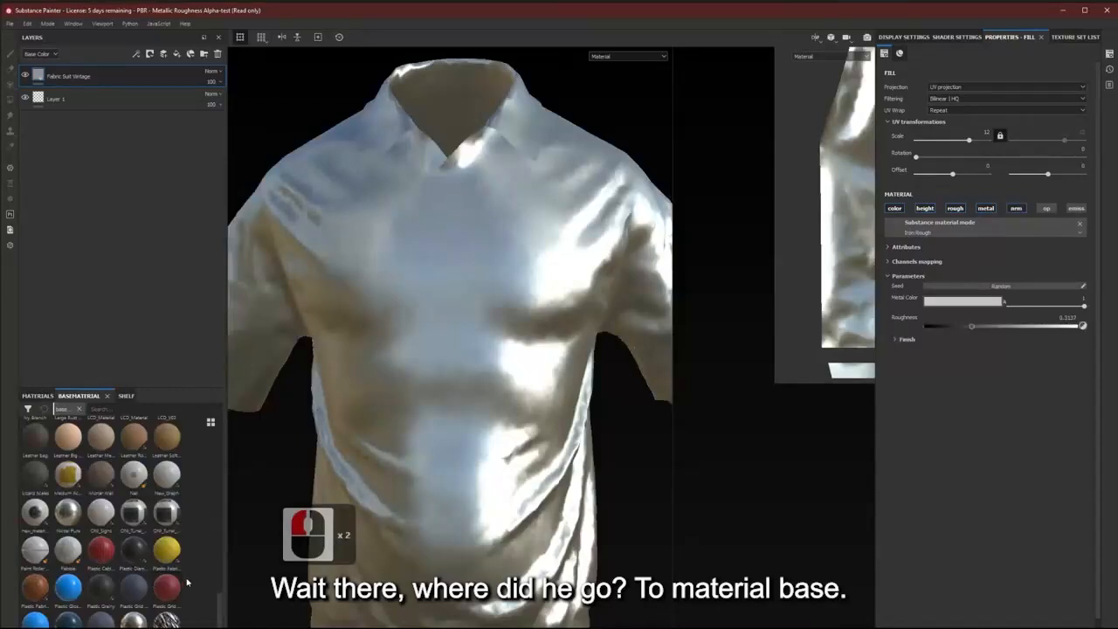
pyautogui.scroll(-3, 197, 622)
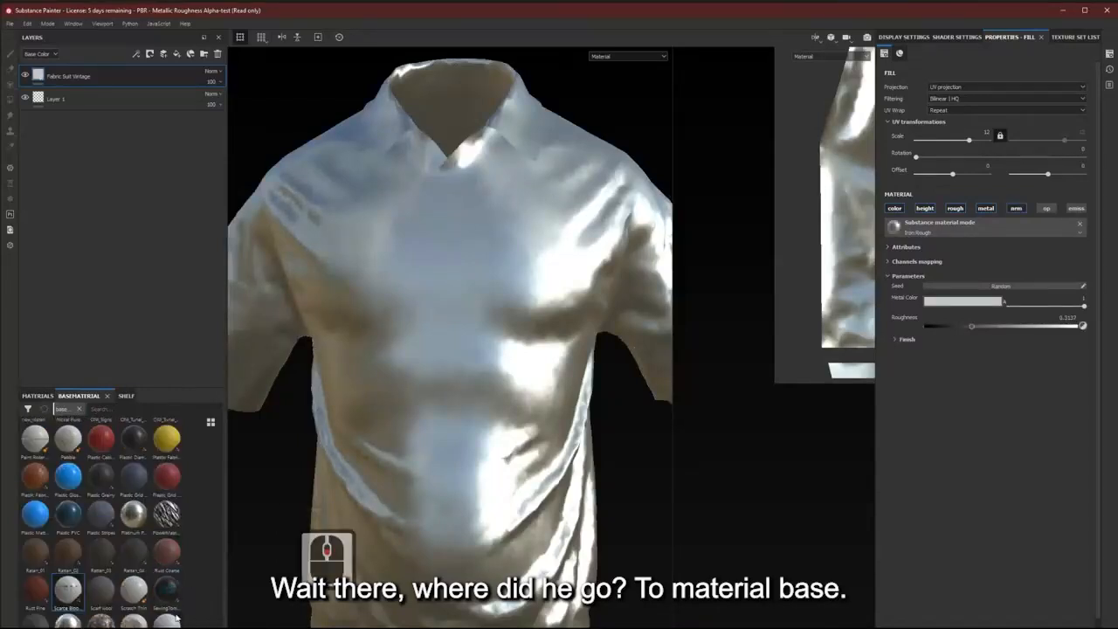
pyautogui.moveTo(173, 598)
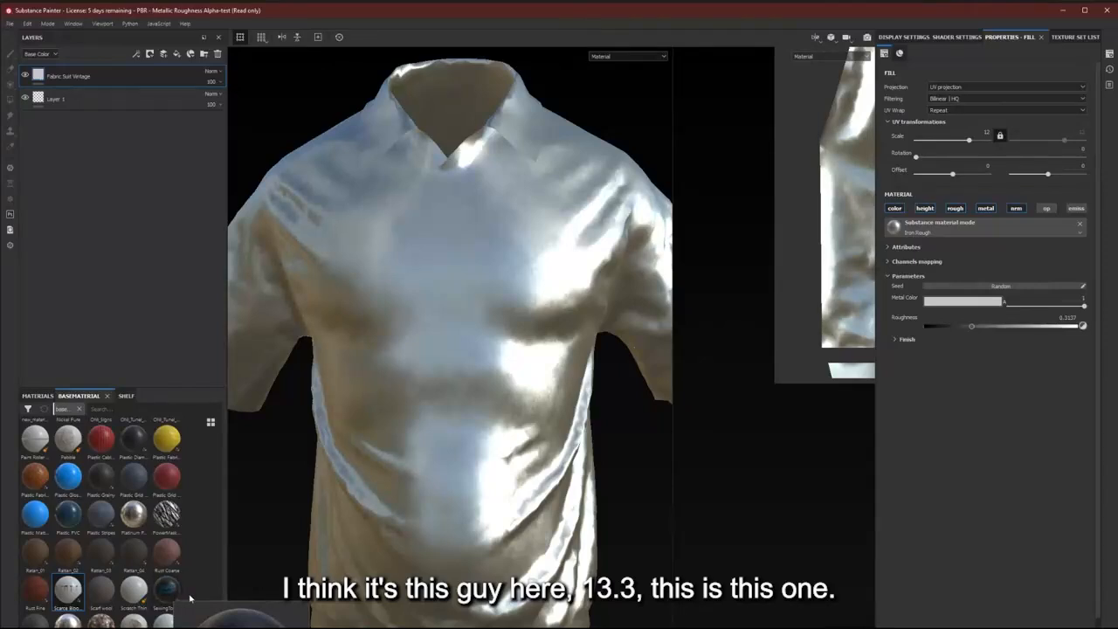
pyautogui.moveTo(173, 598); pyautogui.dragTo(408, 292)
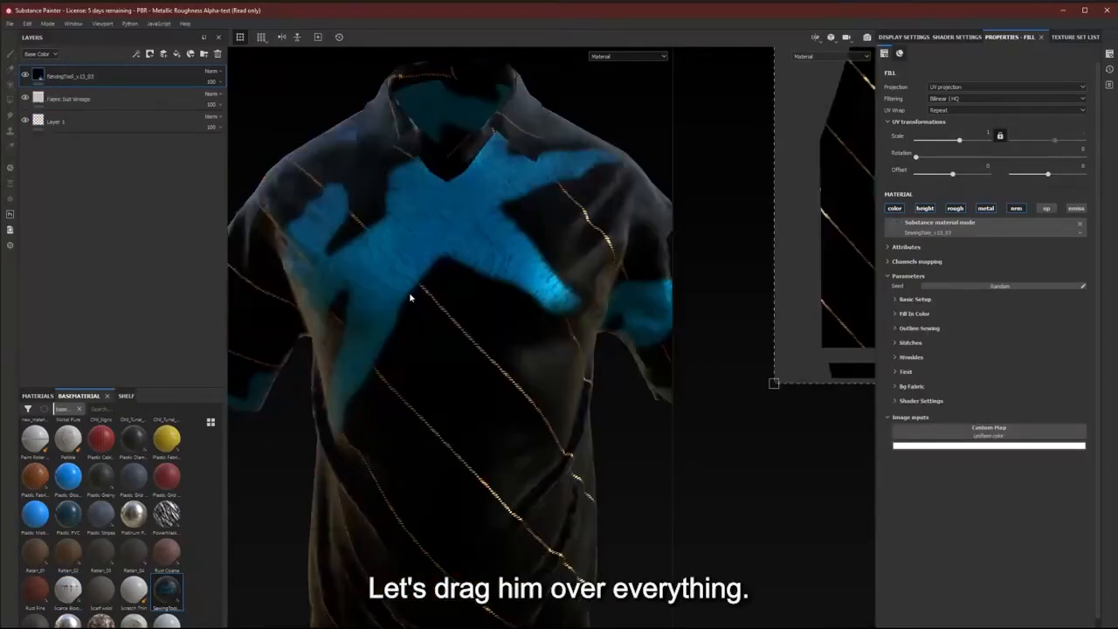
# Hide the SewingTool layer and restore the Fabric Knitted Sweater material on the Fabric Suit Vintage layer.
pyautogui.click(25, 75)
pyautogui.click(88, 104)
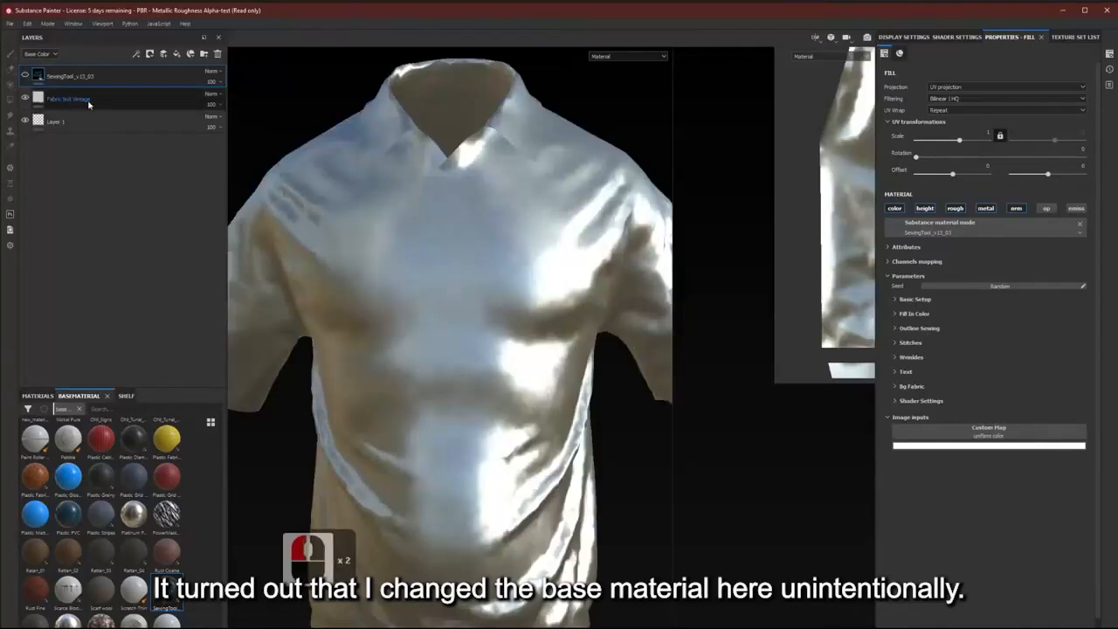
pyautogui.click(38, 395)
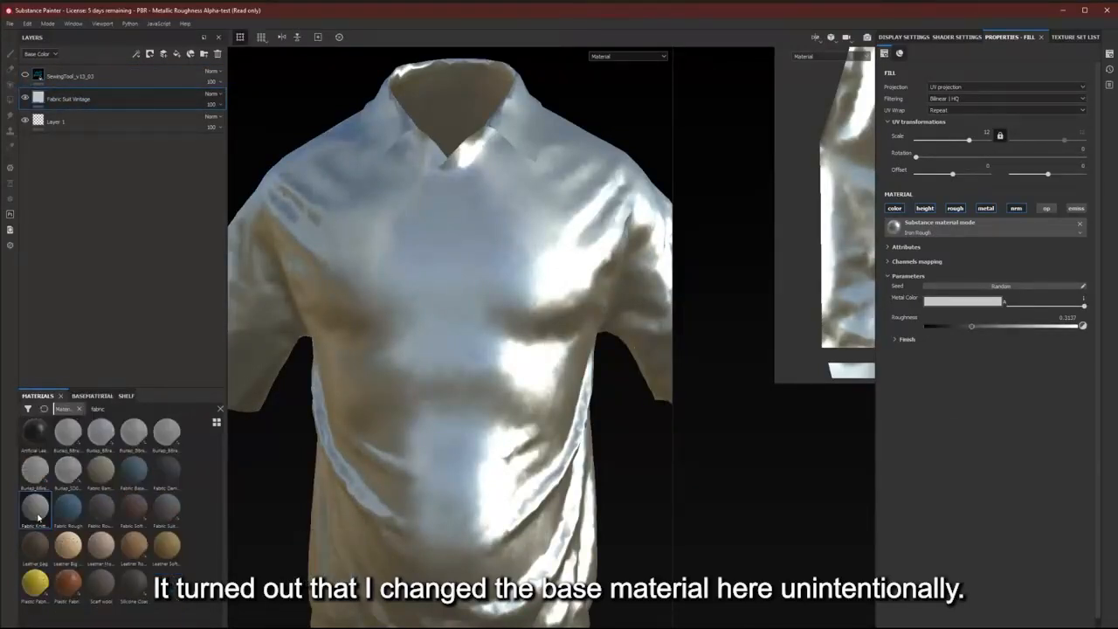
pyautogui.click(36, 516)
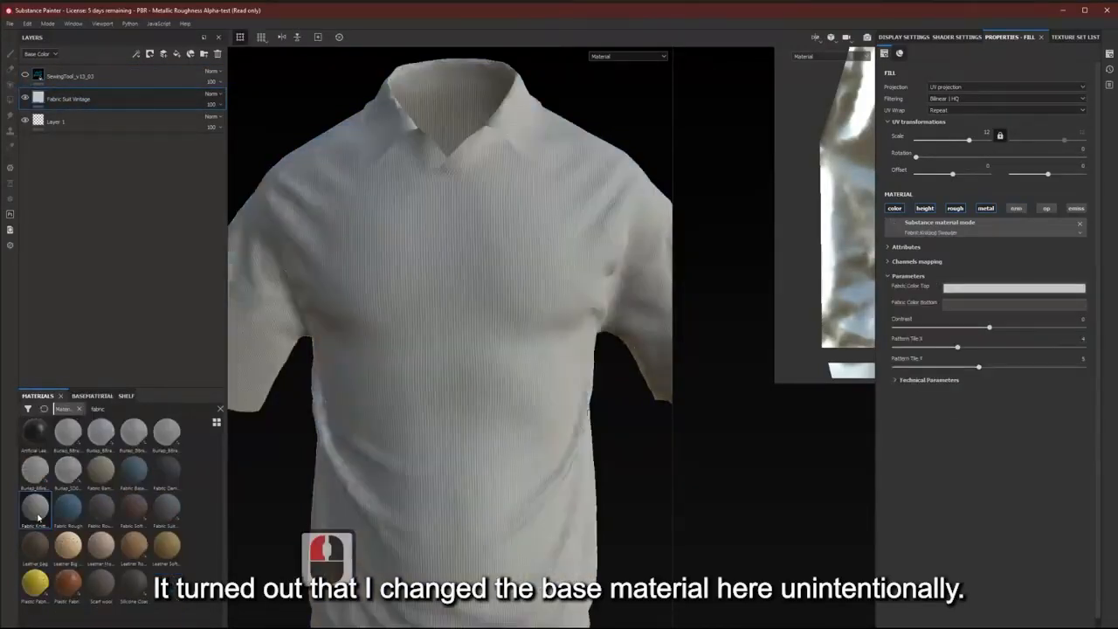
# Show the SewingTool layer again and turn off its roughness channel.
pyautogui.click(74, 79)
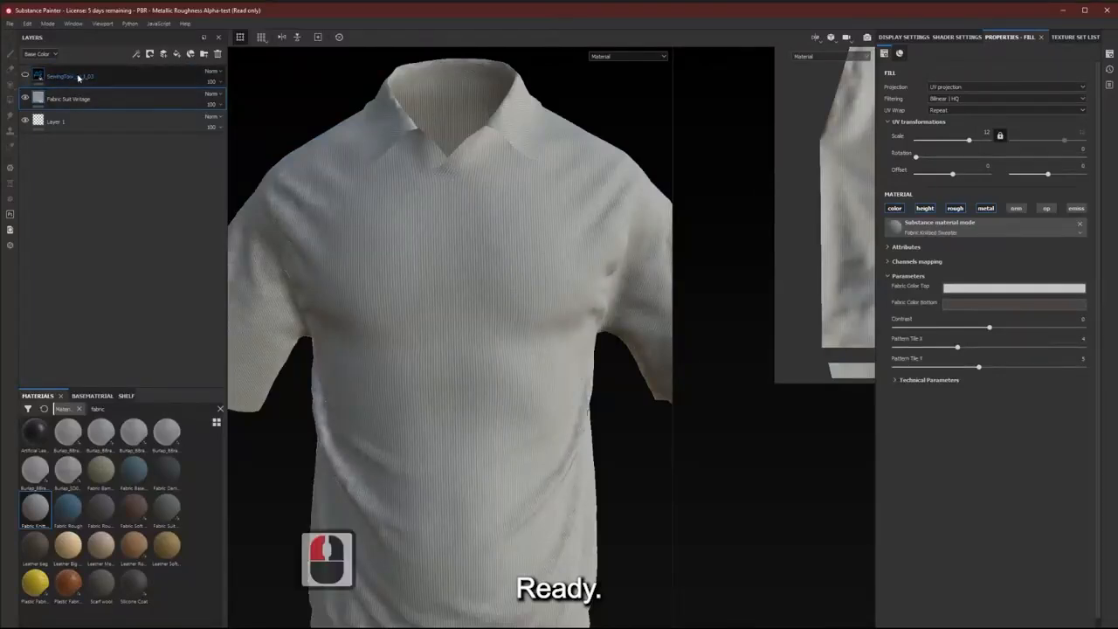
pyautogui.click(25, 76)
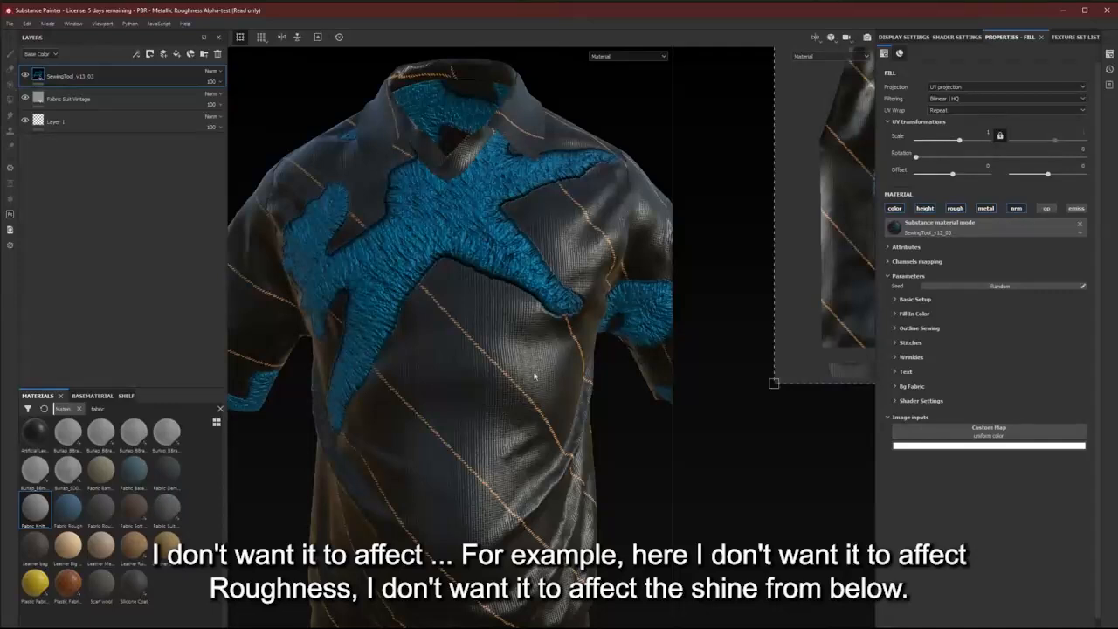
pyautogui.click(956, 208)
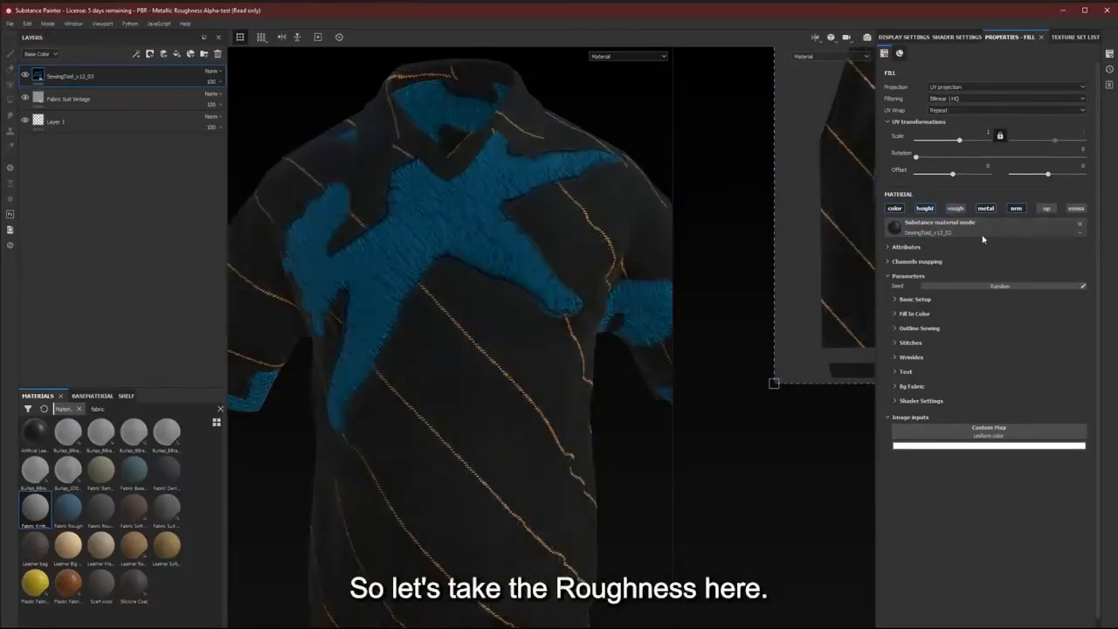
# Turn the SewingTool layer's roughness channel back on and switch off its internal background in the basic setup.
pyautogui.click(956, 208)
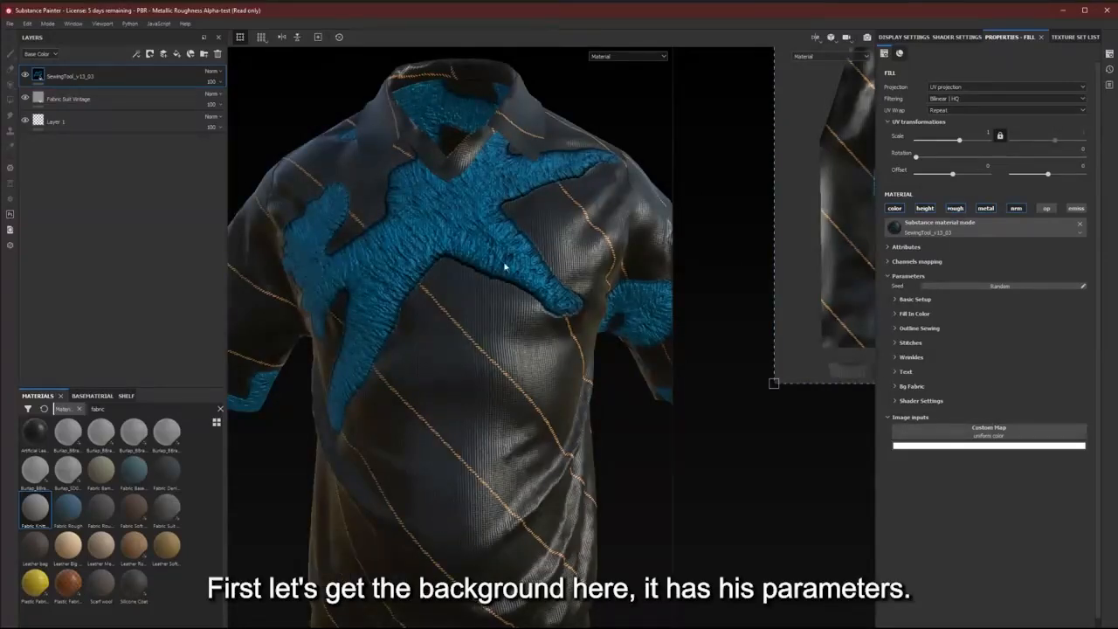
pyautogui.click(896, 401)
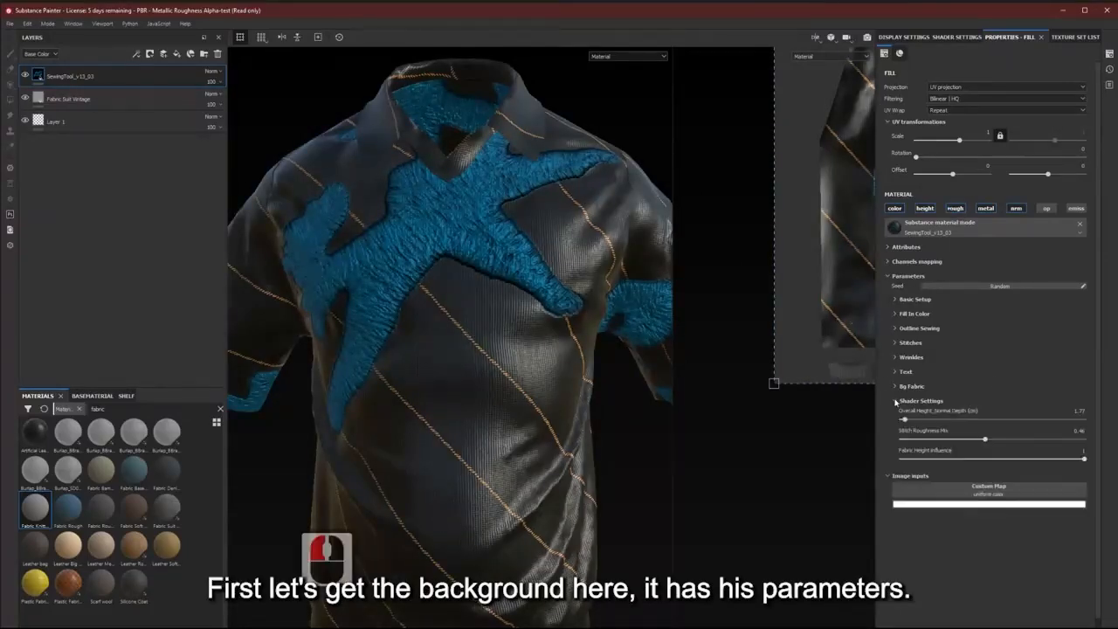
pyautogui.click(896, 401)
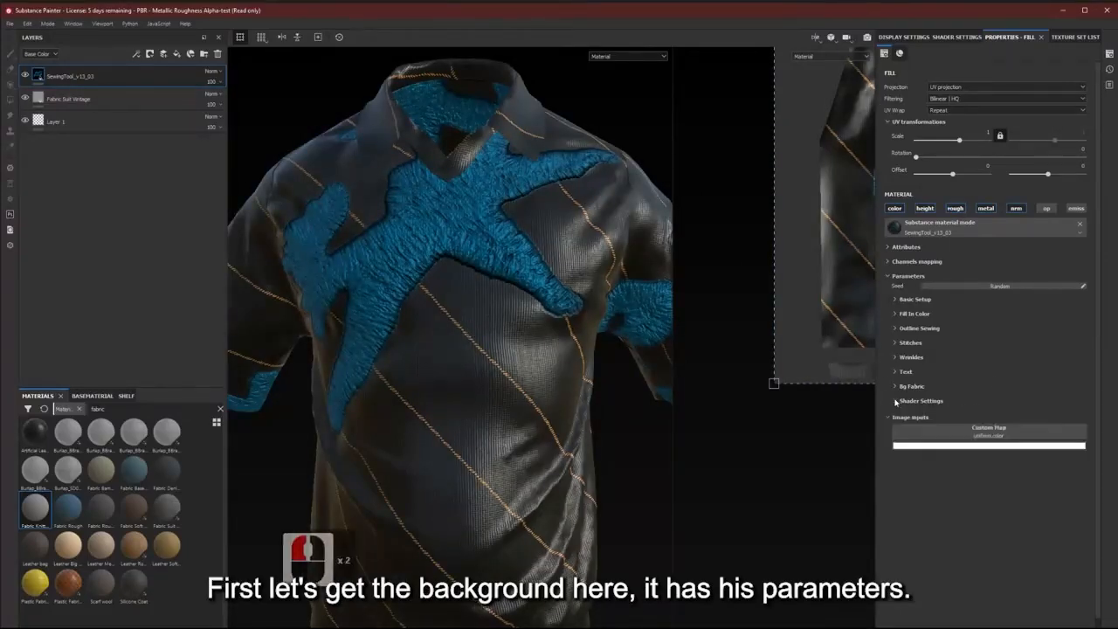
pyautogui.click(889, 262)
pyautogui.click(917, 335)
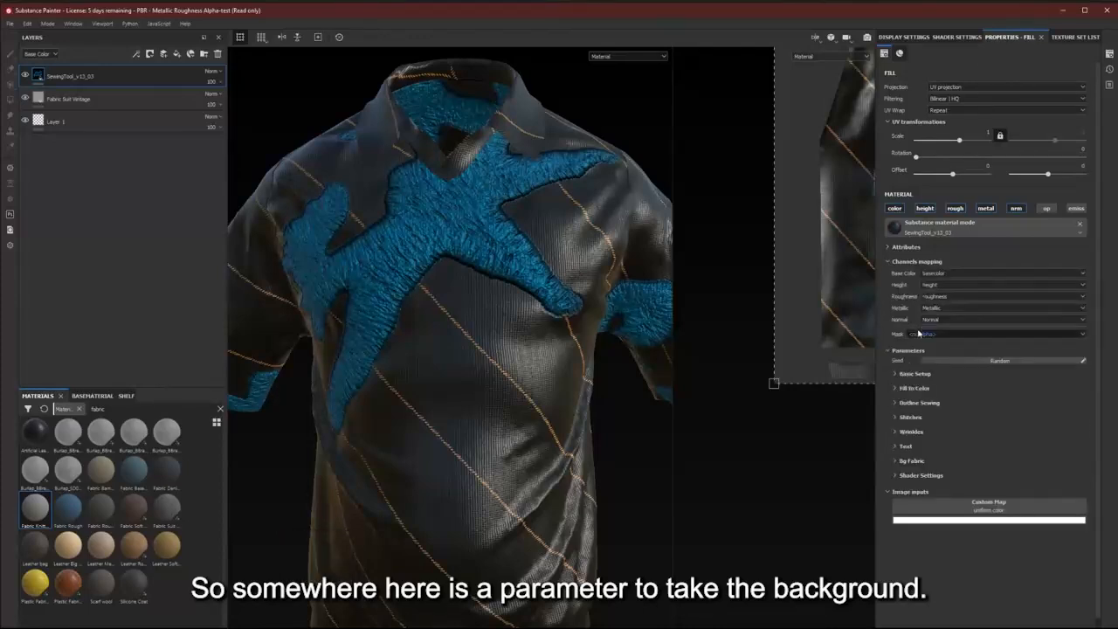
pyautogui.click(917, 340)
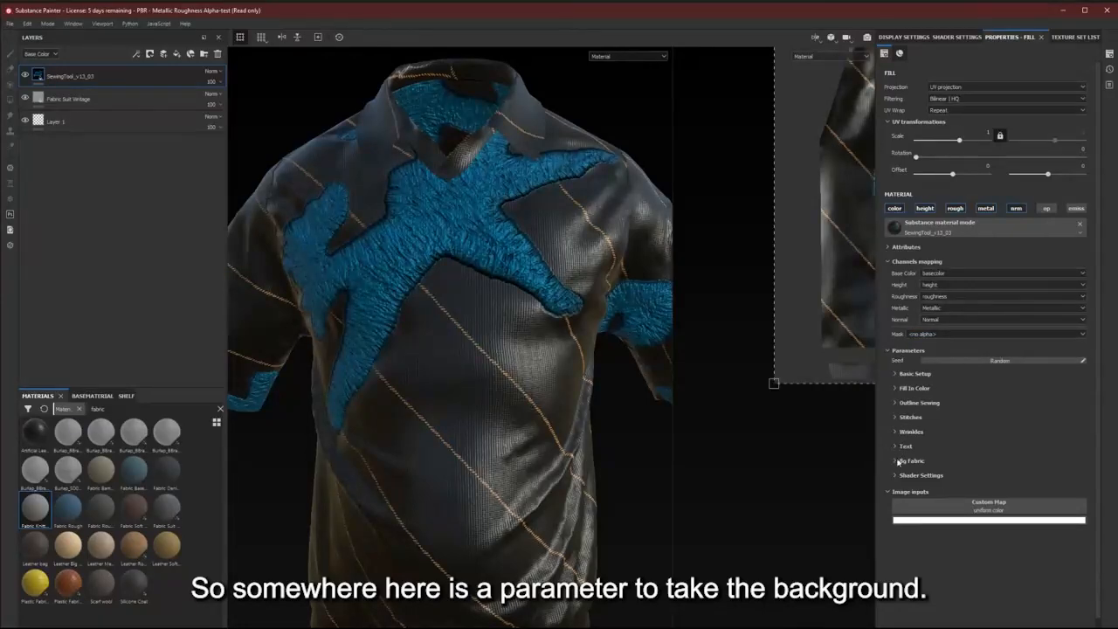
pyautogui.click(896, 374)
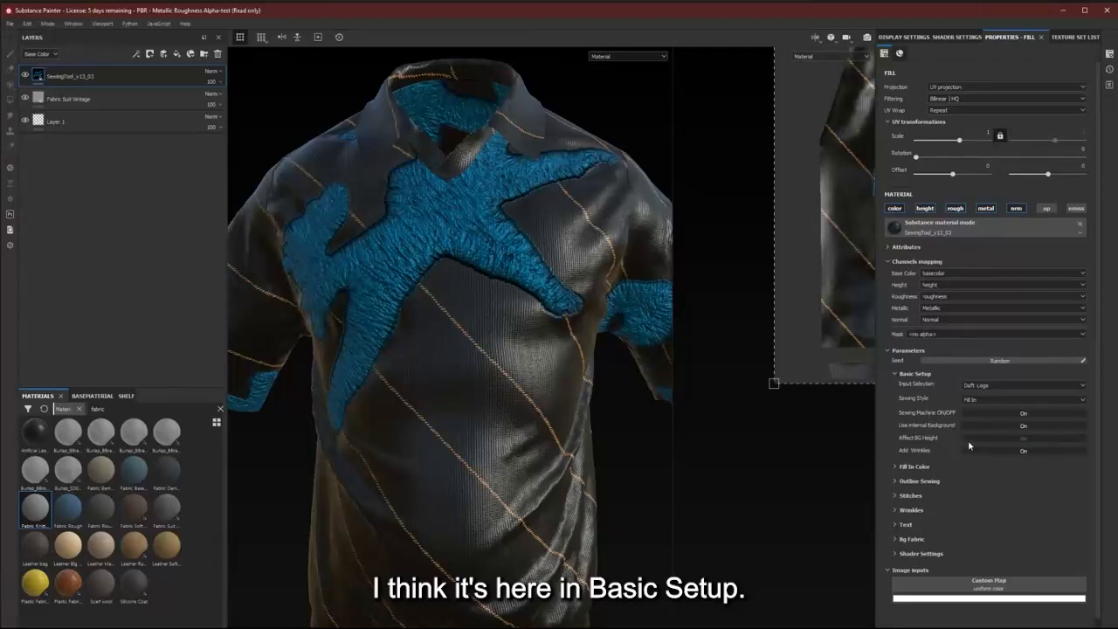
pyautogui.click(944, 541)
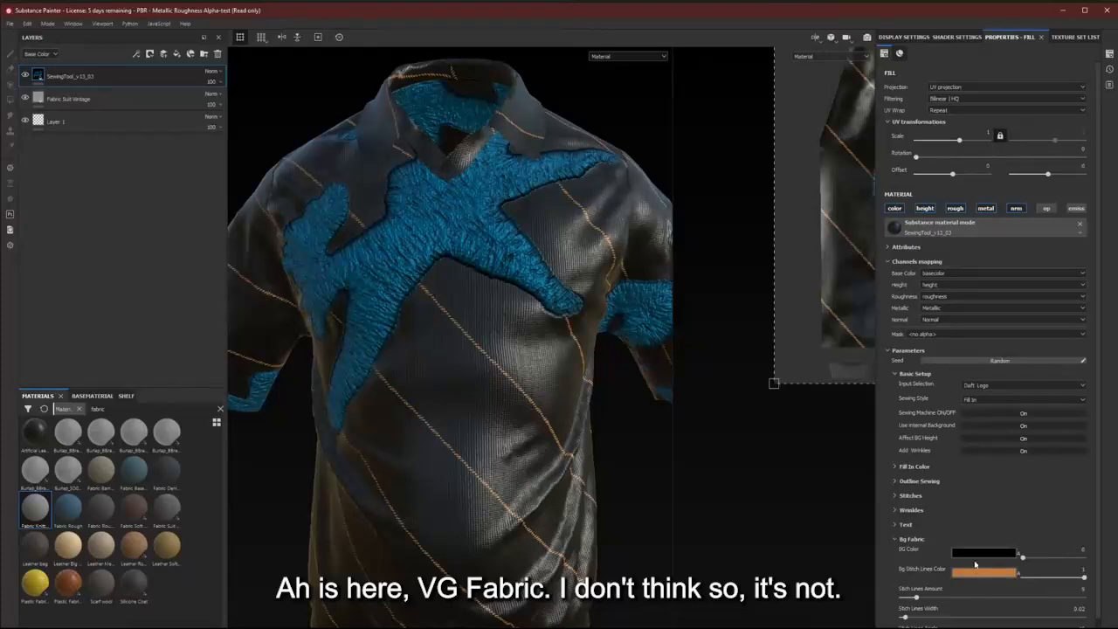
pyautogui.click(895, 541)
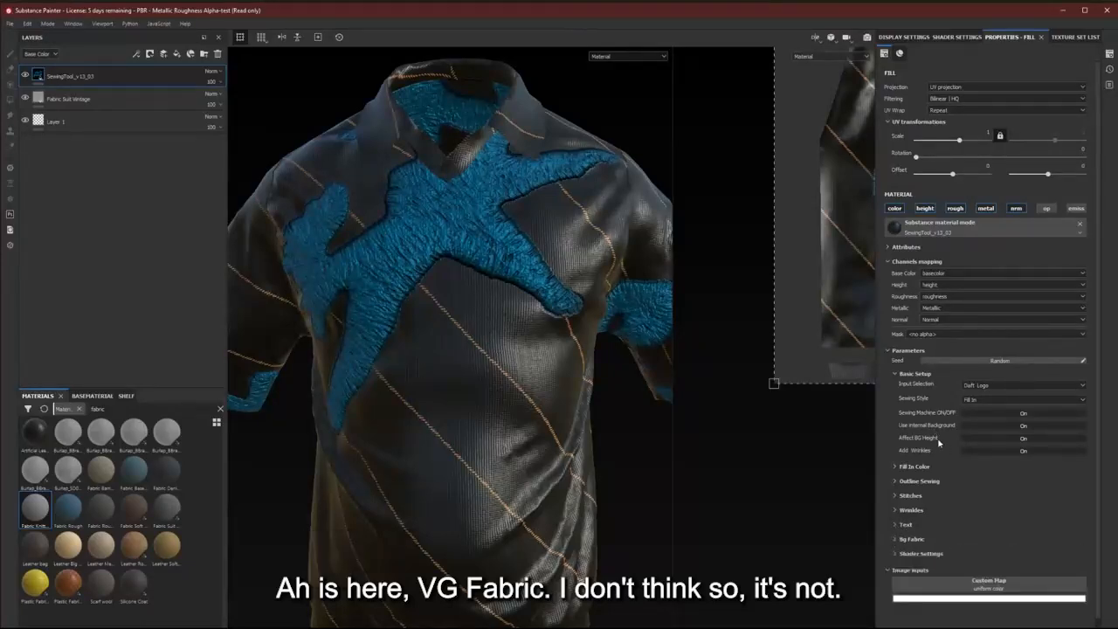
pyautogui.click(1036, 427)
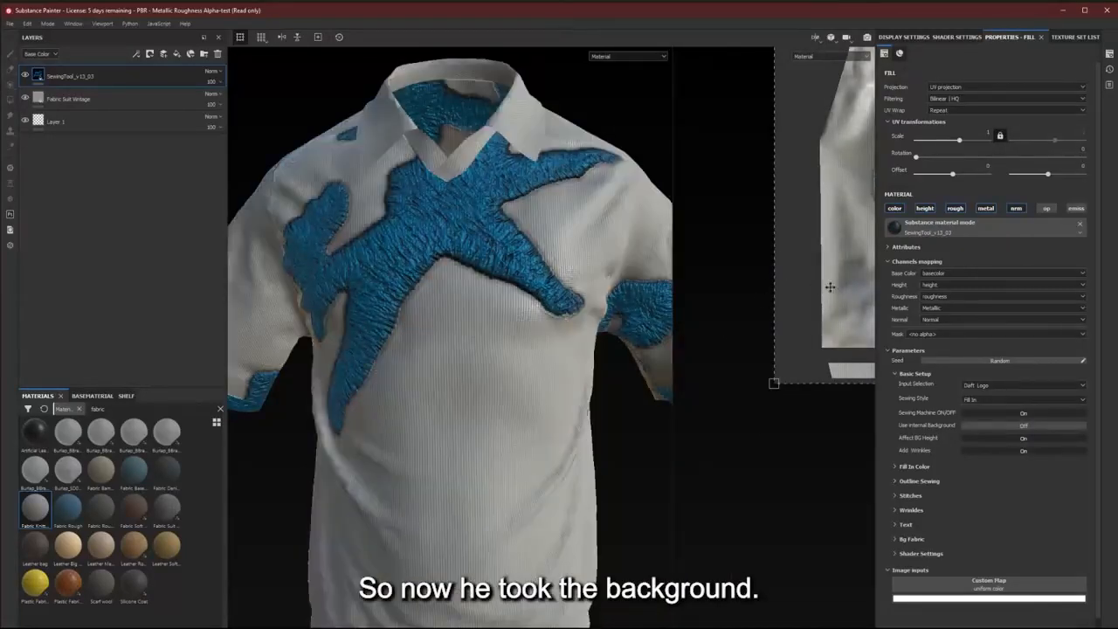
# Shrink the SewingTool logo pattern in the UV layout to a scale of about 1.85.
pyautogui.scroll(-8, 836, 271)
pyautogui.keyDown('alt'); pyautogui.moveTo(836, 271); pyautogui.dragTo(861, 240, button='right'); pyautogui.keyUp('alt')
pyautogui.keyDown('alt'); pyautogui.moveTo(784, 297); pyautogui.dragTo(766, 308, button='middle'); pyautogui.keyUp('alt')
pyautogui.keyDown('alt'); pyautogui.moveTo(766, 307); pyautogui.dragTo(812, 316, button='right'); pyautogui.keyUp('alt')
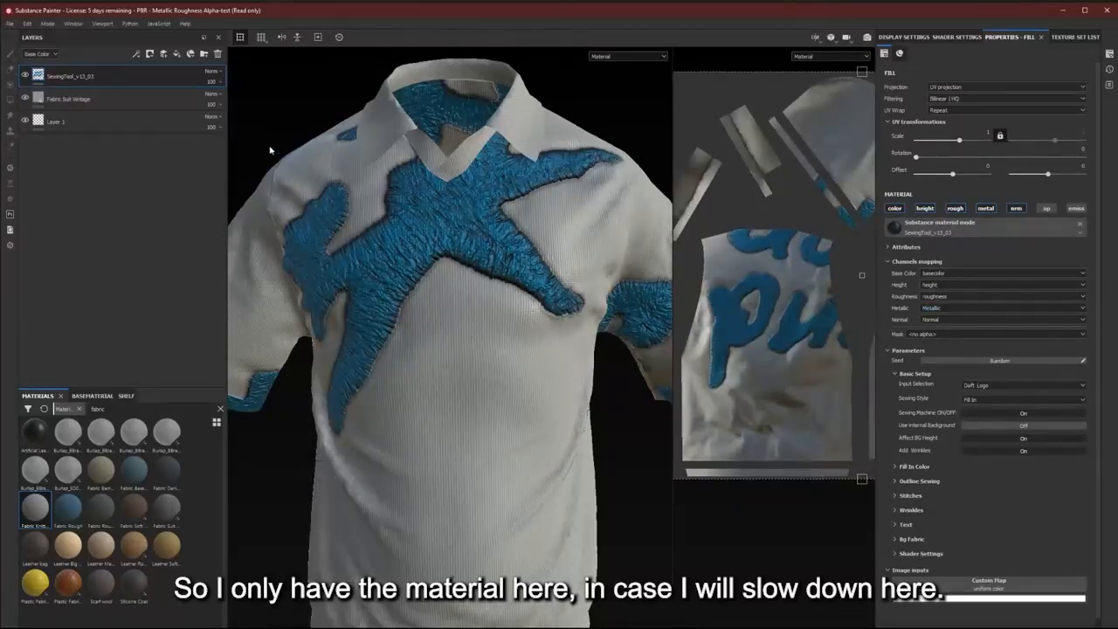
pyautogui.click(68, 79)
pyautogui.scroll(-6, 839, 271)
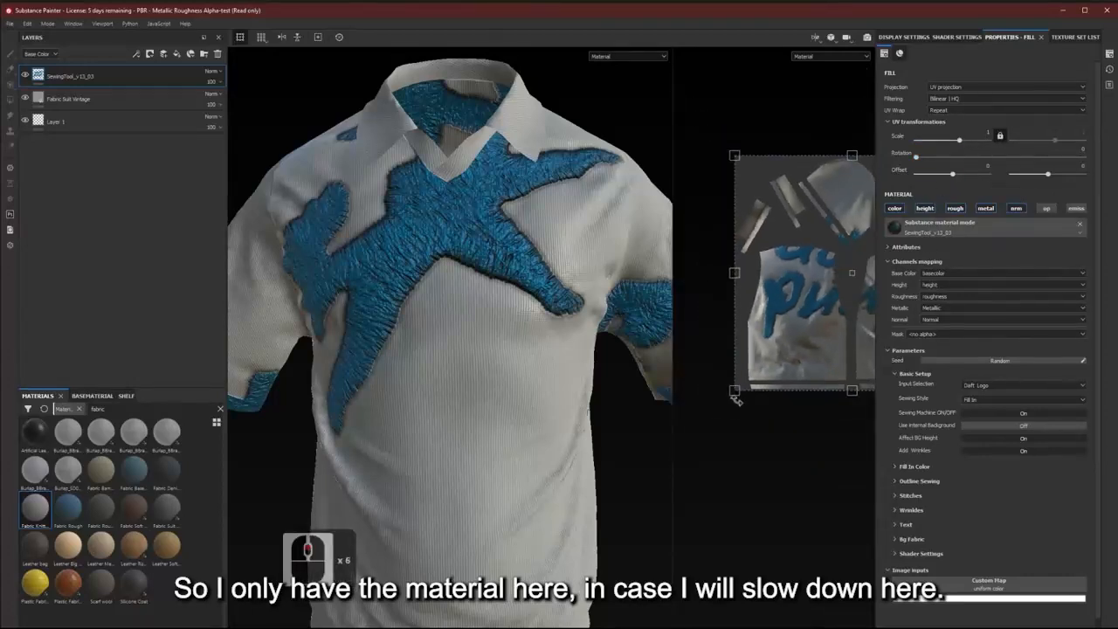
pyautogui.moveTo(735, 395); pyautogui.dragTo(746, 343)
pyautogui.moveTo(793, 444); pyautogui.dragTo(822, 427, button='middle')
pyautogui.hotkey('ctrl', 'z')
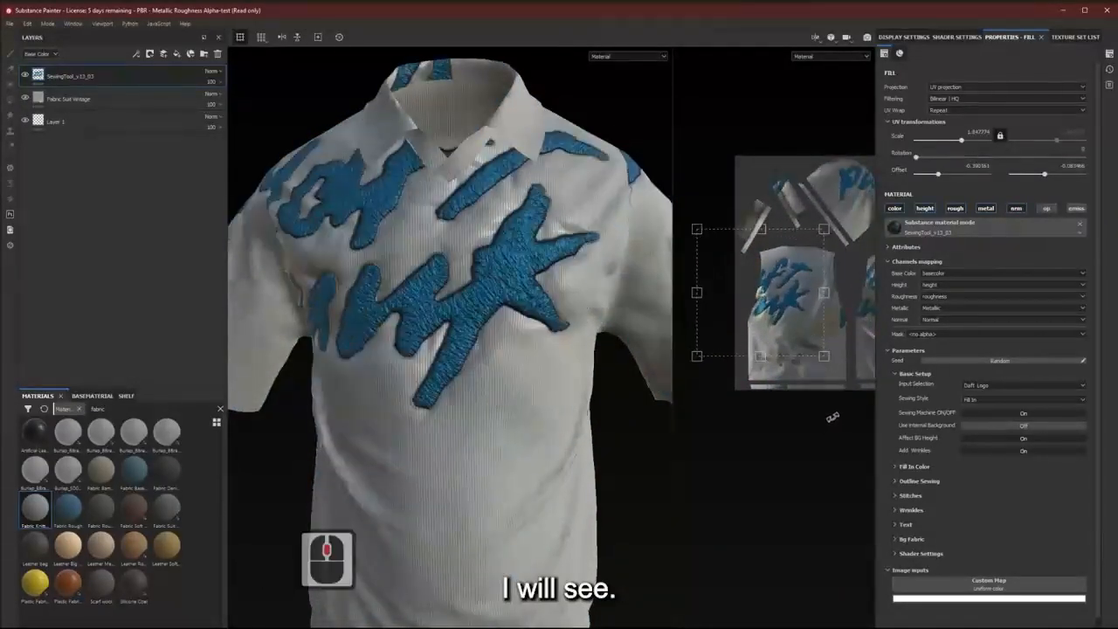
# Enlarge the UV view, then fit the logo on the shirt's front chest at scale about 3.5 and offset about 0.22, -0.13.
pyautogui.moveTo(675, 299); pyautogui.dragTo(539, 292)
pyautogui.keyDown('alt'); pyautogui.moveTo(771, 384); pyautogui.dragTo(799, 353, button='right'); pyautogui.keyUp('alt')
pyautogui.keyDown('alt'); pyautogui.moveTo(813, 341); pyautogui.dragTo(679, 340, button='middle'); pyautogui.keyUp('alt')
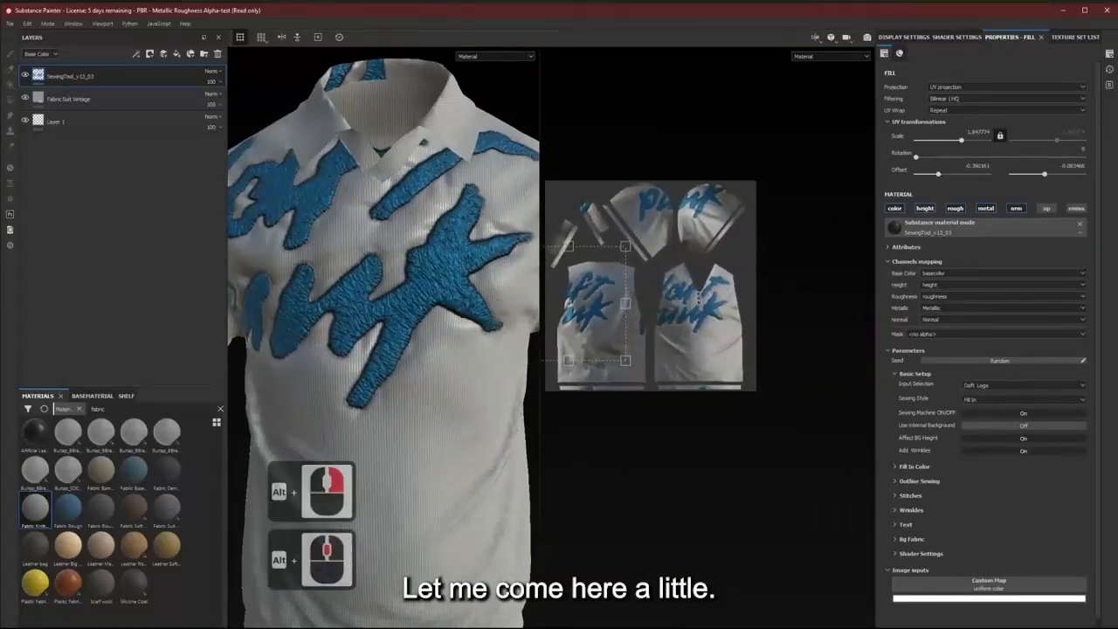
pyautogui.moveTo(606, 310); pyautogui.dragTo(740, 332)
pyautogui.keyDown('alt'); pyautogui.moveTo(758, 381); pyautogui.dragTo(723, 360); pyautogui.keyUp('alt')
pyautogui.moveTo(696, 330)
pyautogui.mouseDown()
pyautogui.moveTo(743, 363)
pyautogui.moveTo(694, 334)
pyautogui.mouseUp()
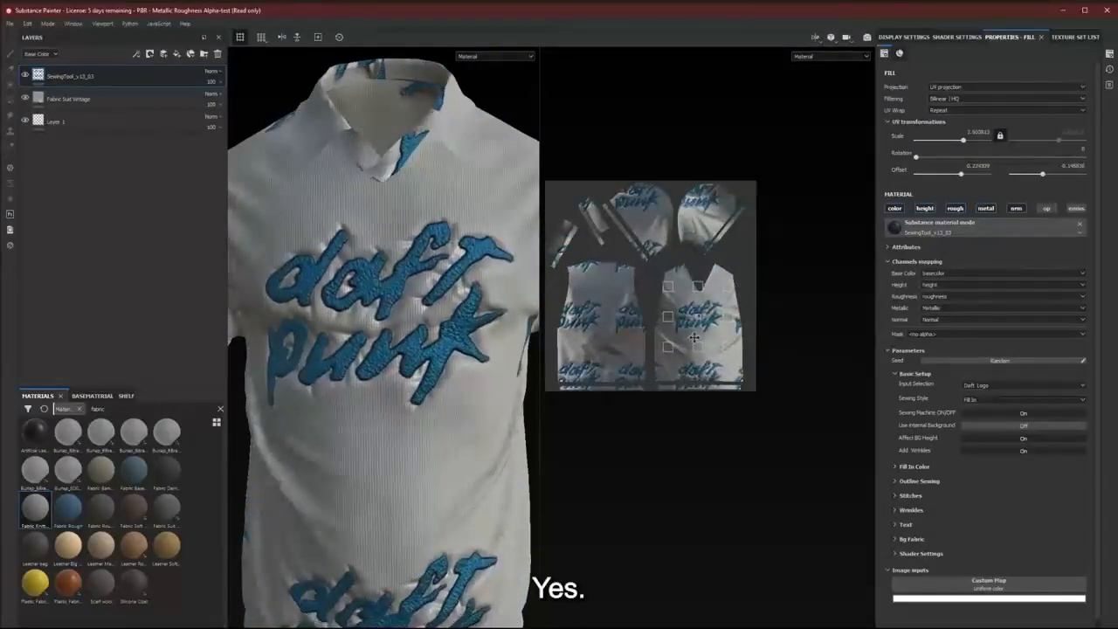
pyautogui.click(694, 334)
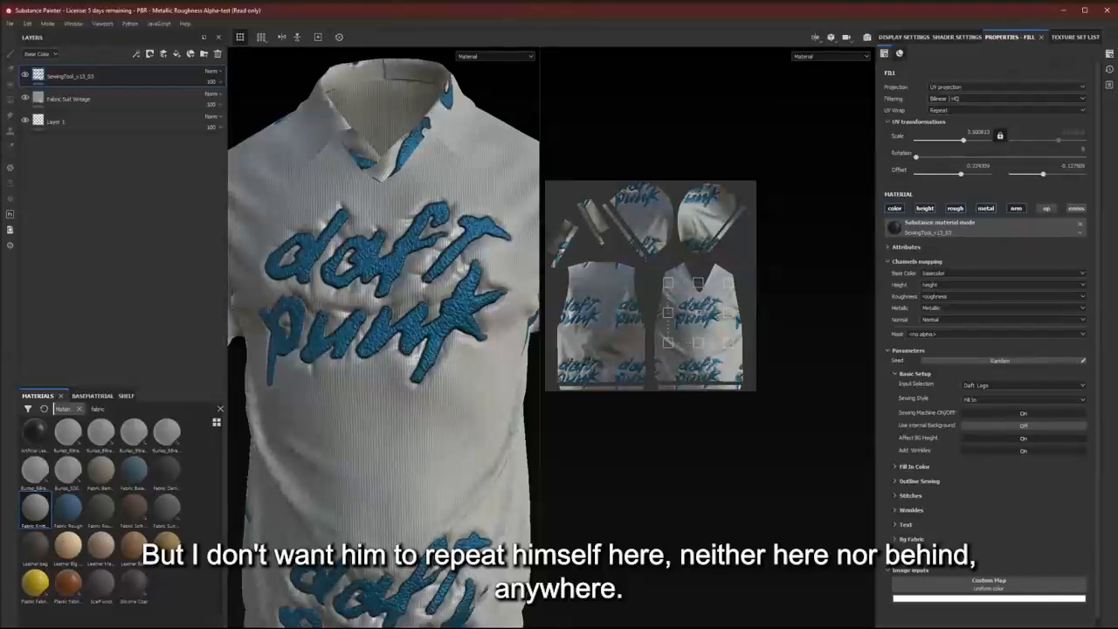
# Stop the logo from tiling across the shirt by setting the SewingTool layer's UV wrap to None.
pyautogui.keyDown('alt'); pyautogui.moveTo(384, 389); pyautogui.dragTo(563, 333); pyautogui.keyUp('alt')
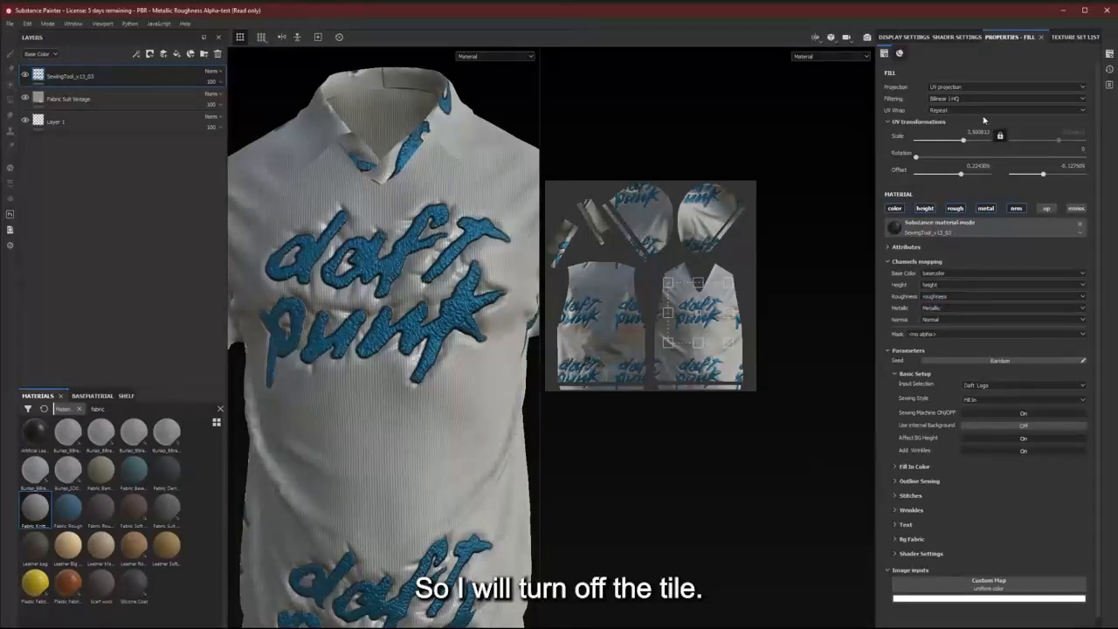
pyautogui.click(957, 110)
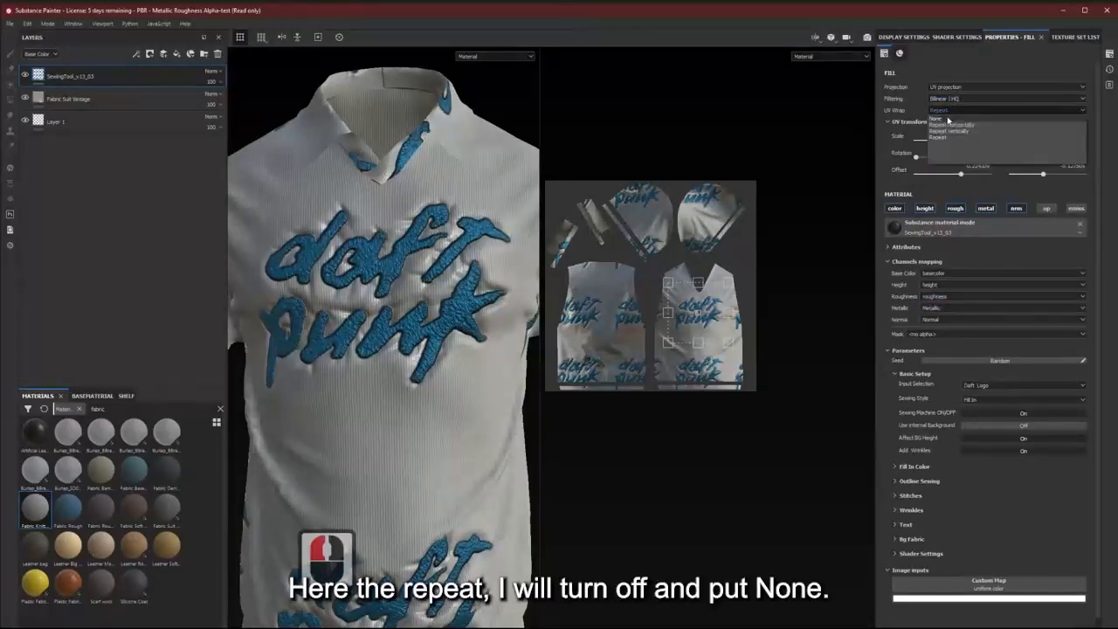
pyautogui.click(948, 119)
# Examine the logo's stitch resolution up close on the shirt and compare it with the area it occupies in the UV layout.
pyautogui.moveTo(393, 293)
pyautogui.keyDown('alt'); pyautogui.mouseDown(button='right')
pyautogui.moveTo(724, 499)
pyautogui.moveTo(391, 294)
pyautogui.mouseUp(button='right'); pyautogui.keyUp('alt')
pyautogui.scroll(5, 419, 280)
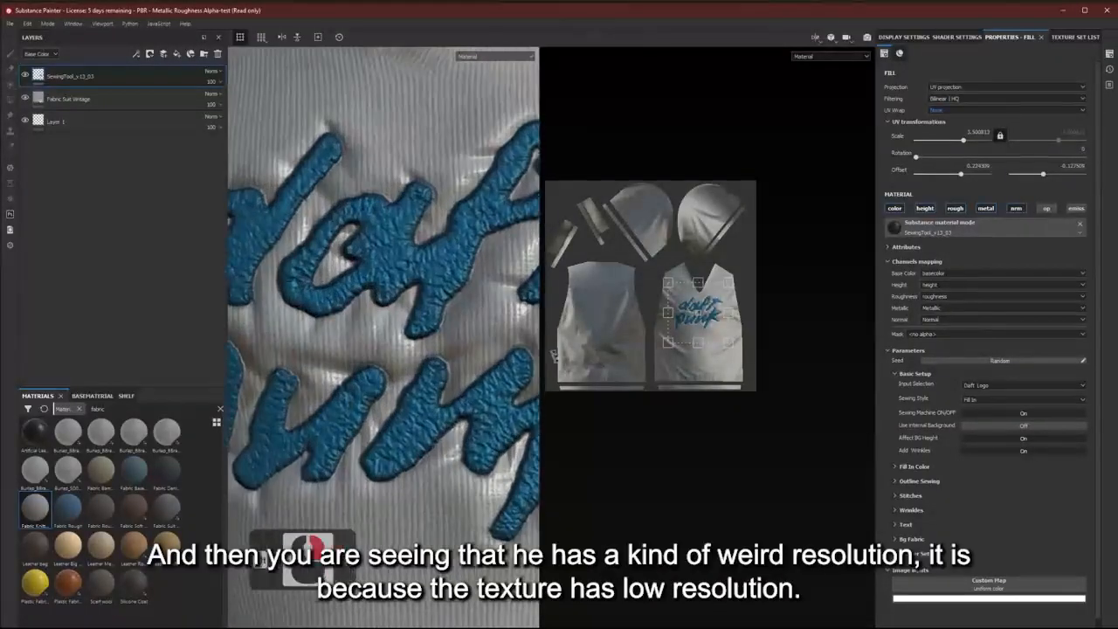
pyautogui.keyDown('alt'); pyautogui.moveTo(392, 320); pyautogui.dragTo(434, 312, button='middle'); pyautogui.keyUp('alt')
pyautogui.keyDown('alt'); pyautogui.moveTo(434, 312); pyautogui.dragTo(434, 289); pyautogui.keyUp('alt')
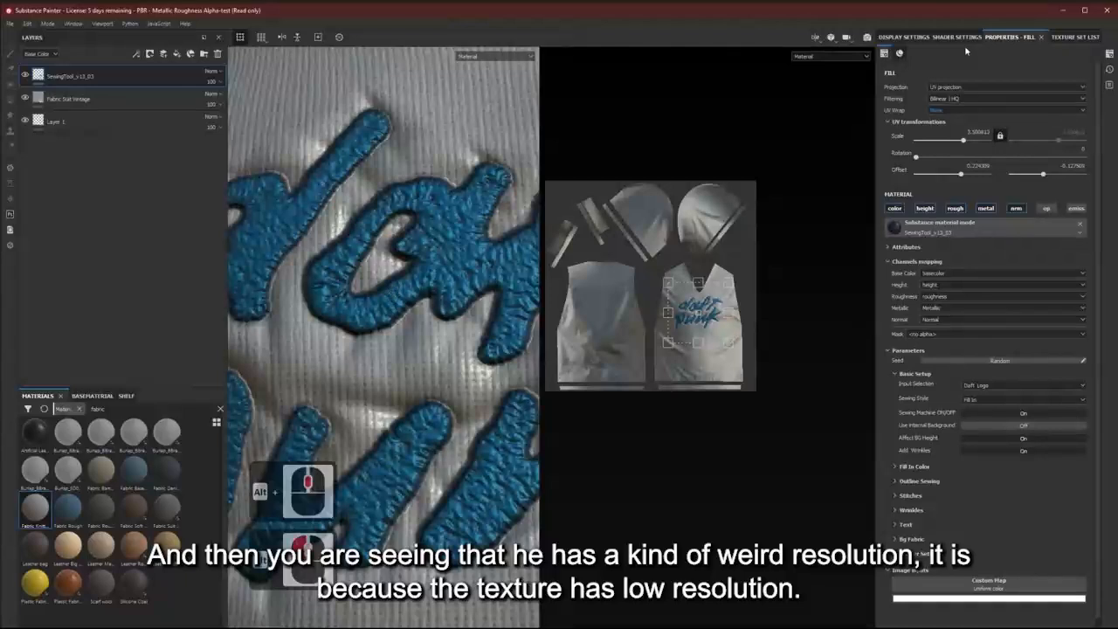
pyautogui.click(964, 40)
pyautogui.click(895, 40)
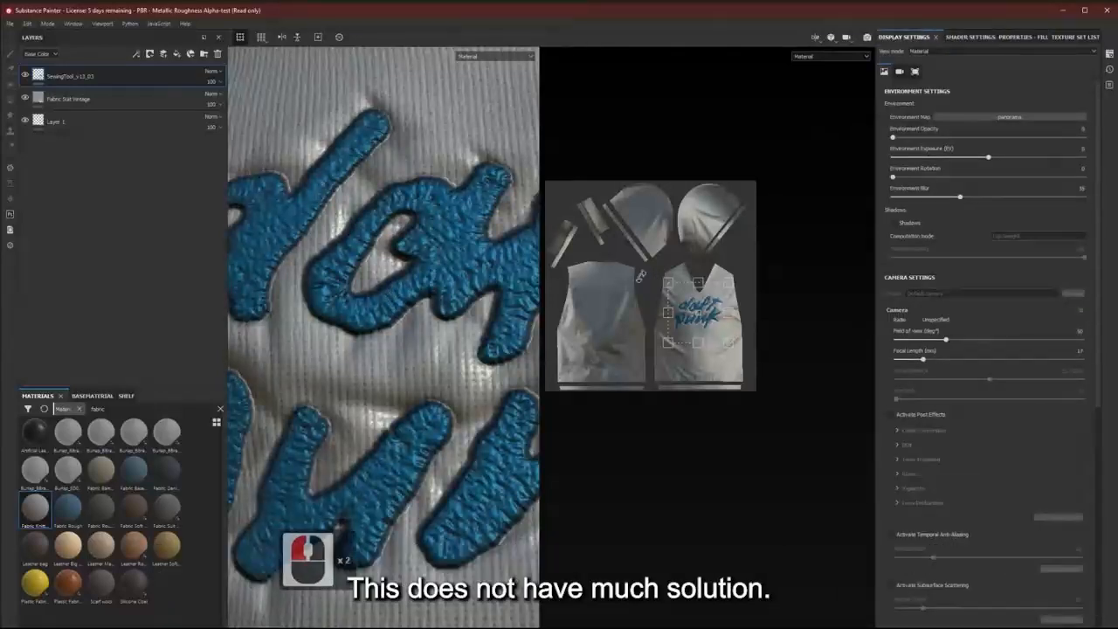
pyautogui.keyDown('alt'); pyautogui.moveTo(638, 269); pyautogui.dragTo(705, 308, button='right'); pyautogui.keyUp('alt')
pyautogui.keyDown('alt'); pyautogui.moveTo(664, 220); pyautogui.dragTo(697, 241, button='middle'); pyautogui.keyUp('alt')
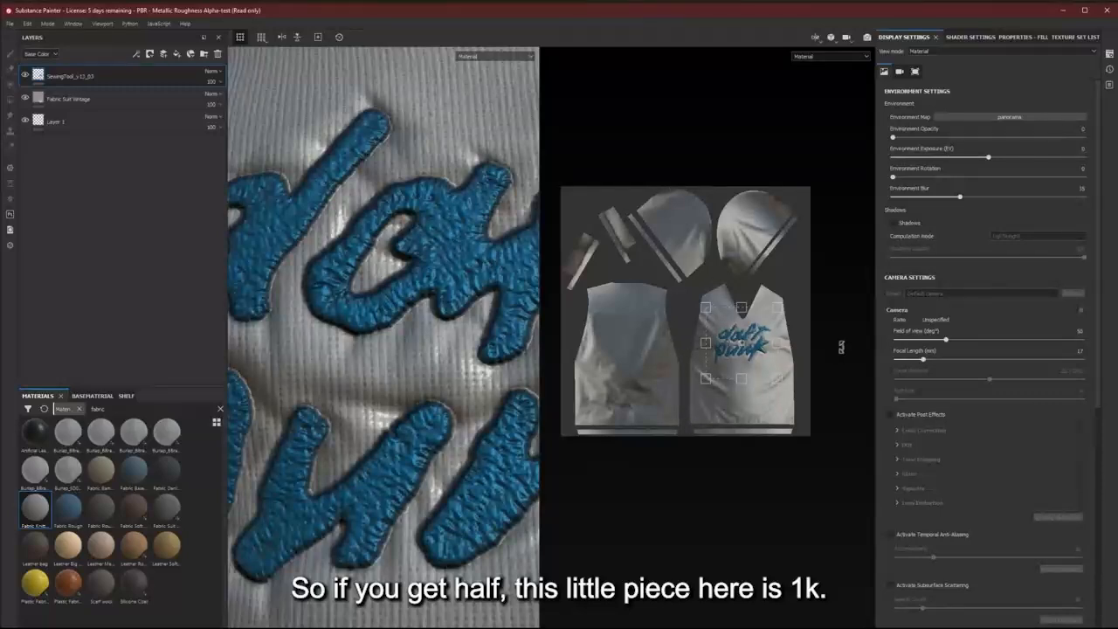
pyautogui.scroll(-6, 749, 347)
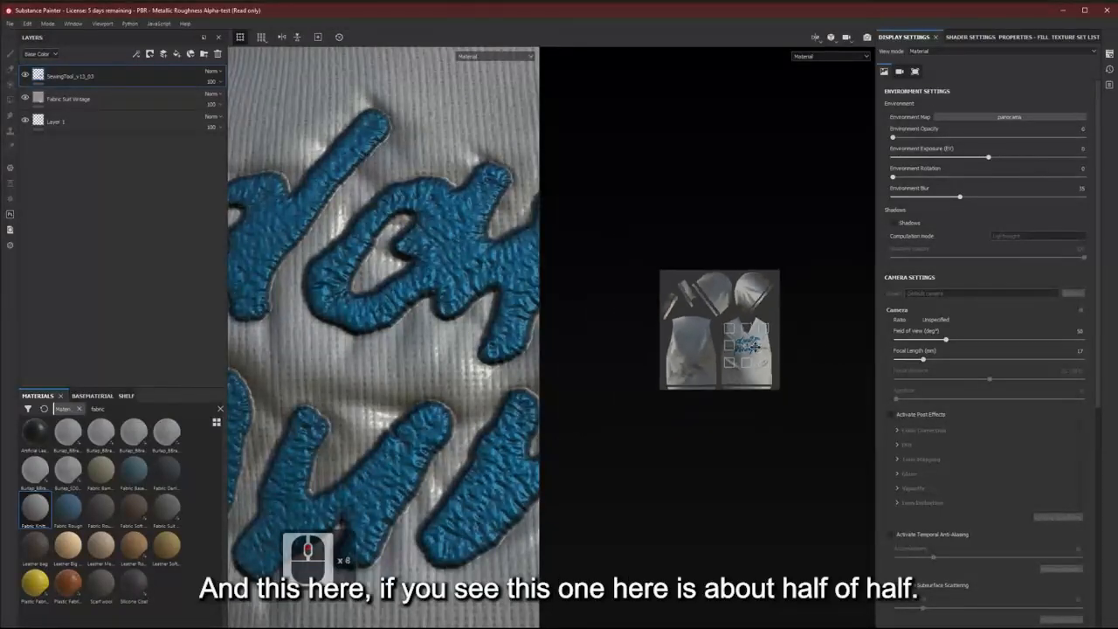
pyautogui.scroll(14, 749, 347)
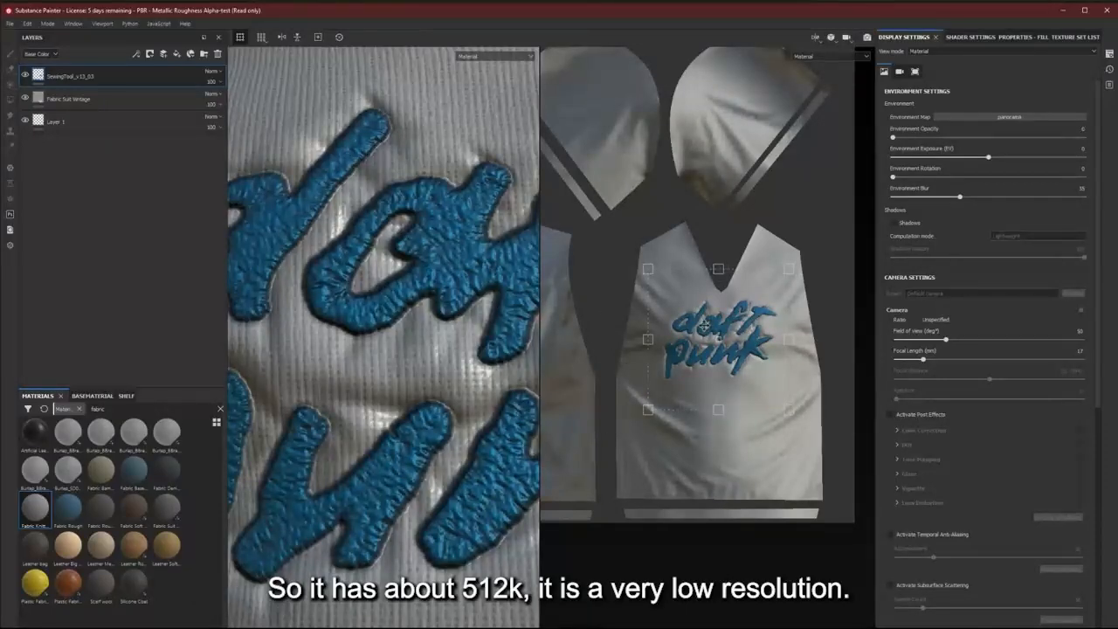
pyautogui.scroll(-5, 429, 294)
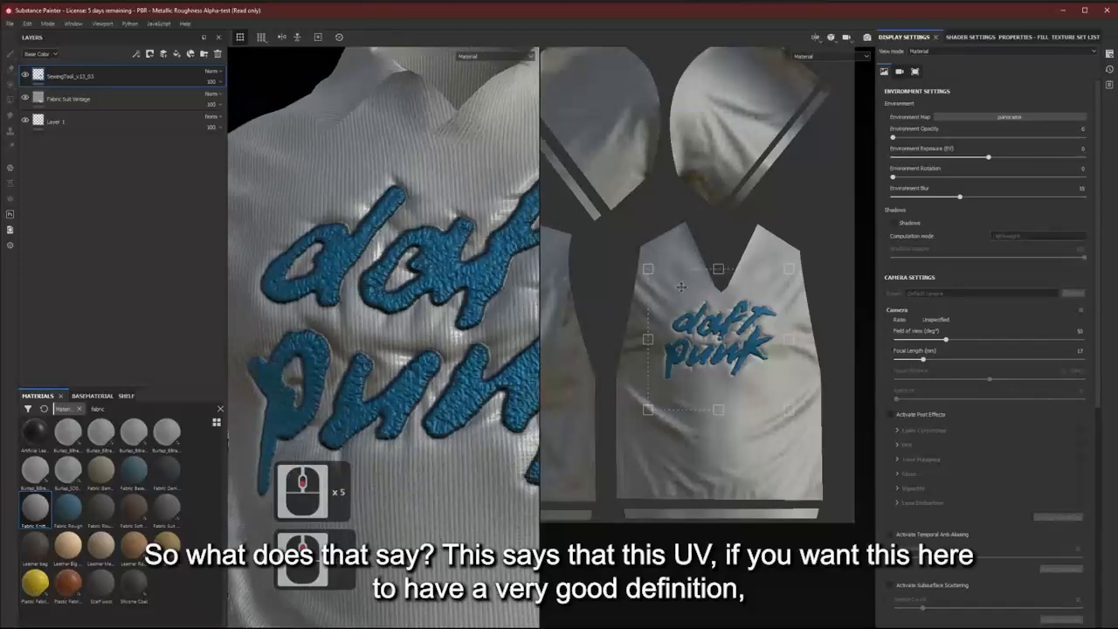
pyautogui.scroll(3, 730, 288)
pyautogui.scroll(-3, 431, 289)
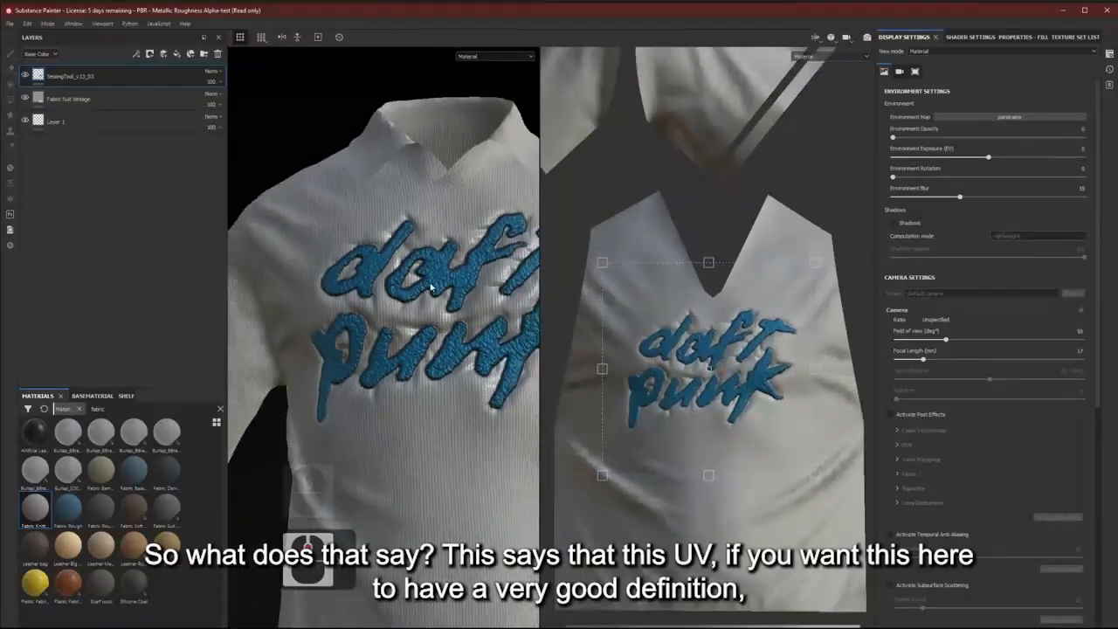
pyautogui.scroll(5, 431, 288)
pyautogui.scroll(1, 627, 303)
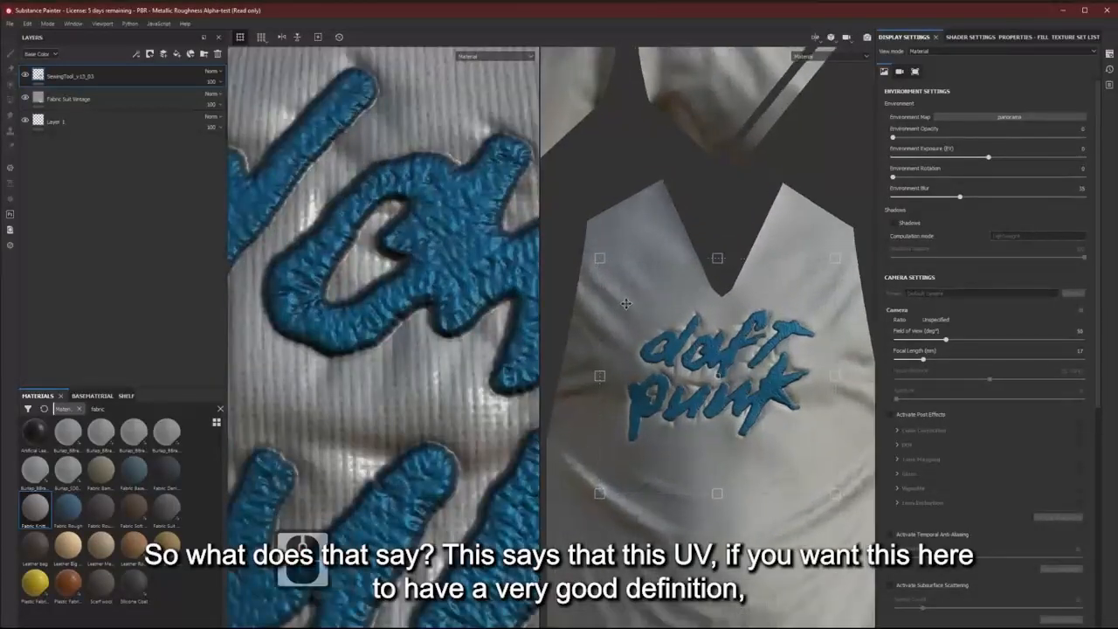
pyautogui.scroll(-14, 638, 314)
pyautogui.keyDown('alt'); pyautogui.moveTo(657, 332); pyautogui.dragTo(720, 329, button='middle'); pyautogui.keyUp('alt')
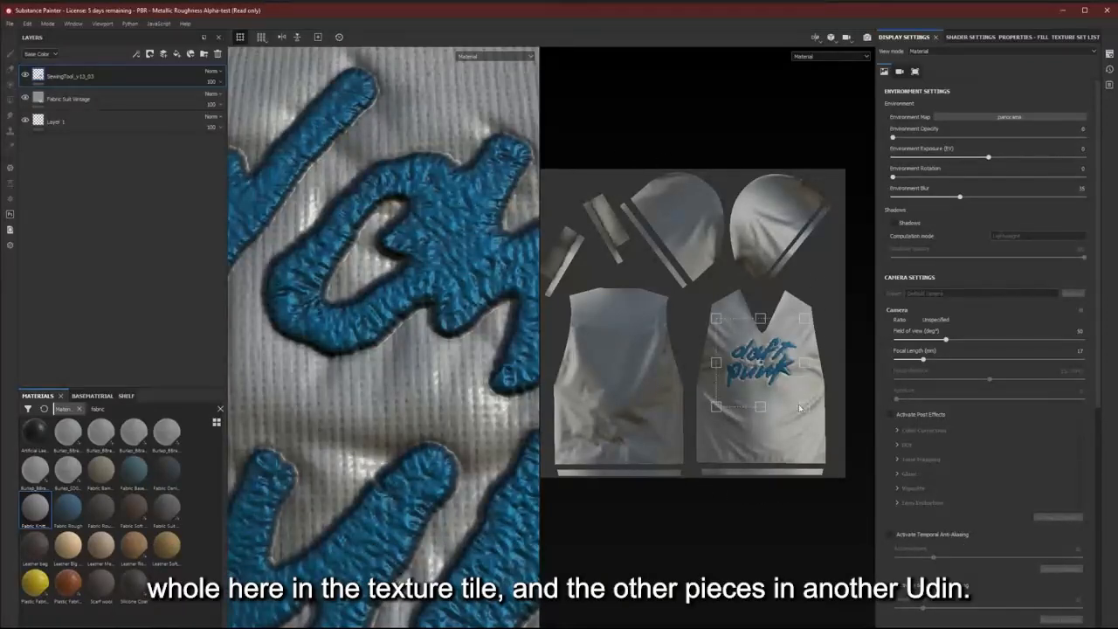
pyautogui.scroll(-3, 649, 328)
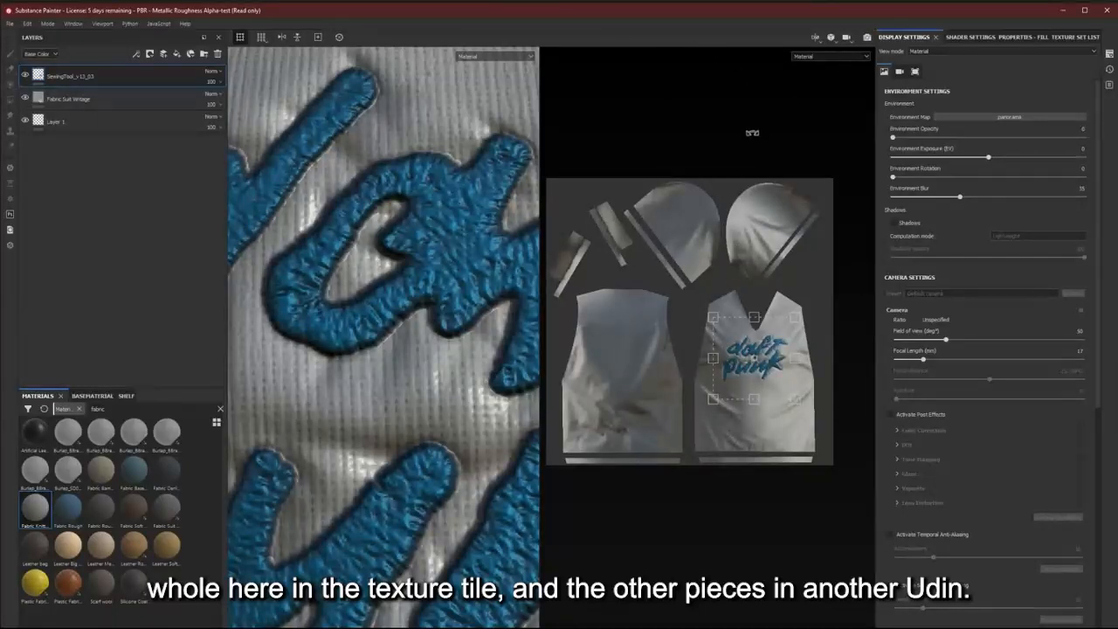
# Raise the shirt texture set's size to 4096.
pyautogui.click(970, 37)
pyautogui.click(1018, 37)
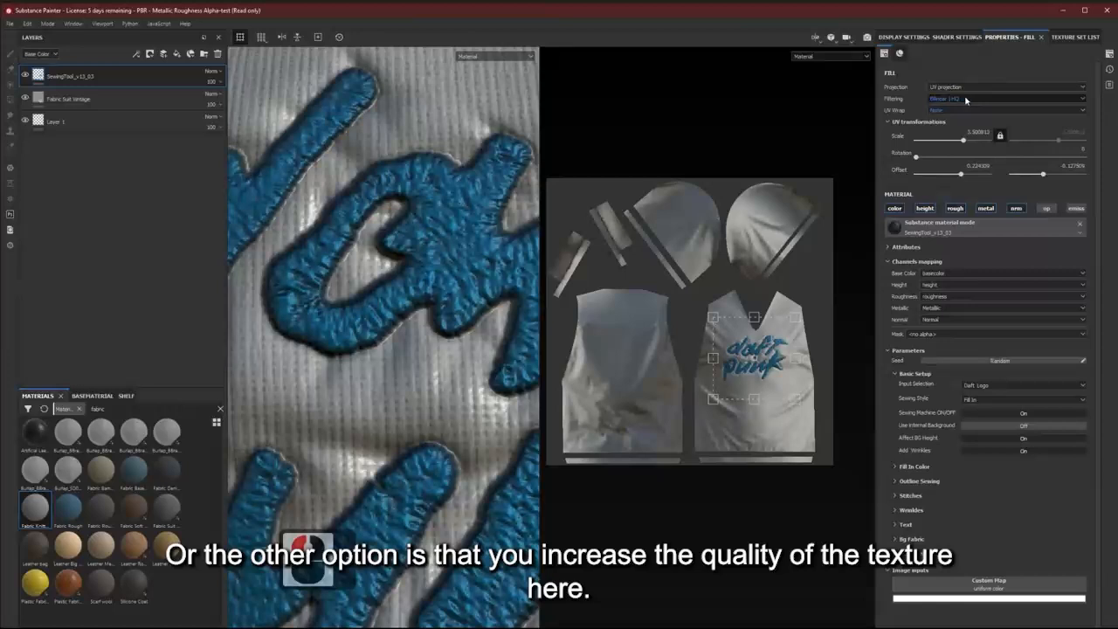
pyautogui.click(1076, 36)
pyautogui.click(1014, 37)
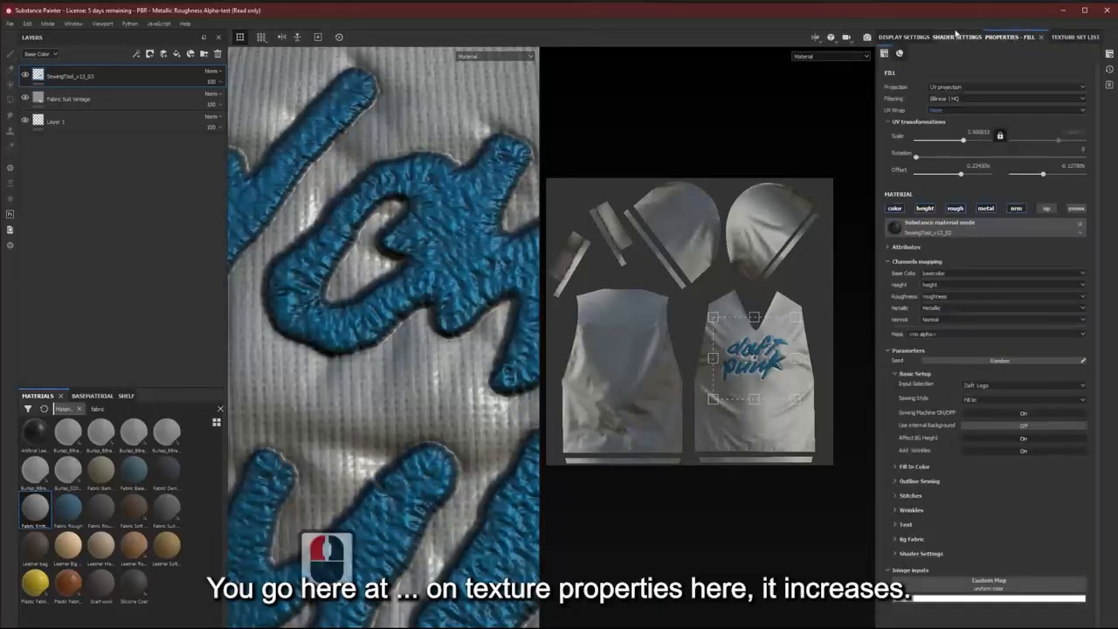
pyautogui.click(952, 37)
pyautogui.click(902, 37)
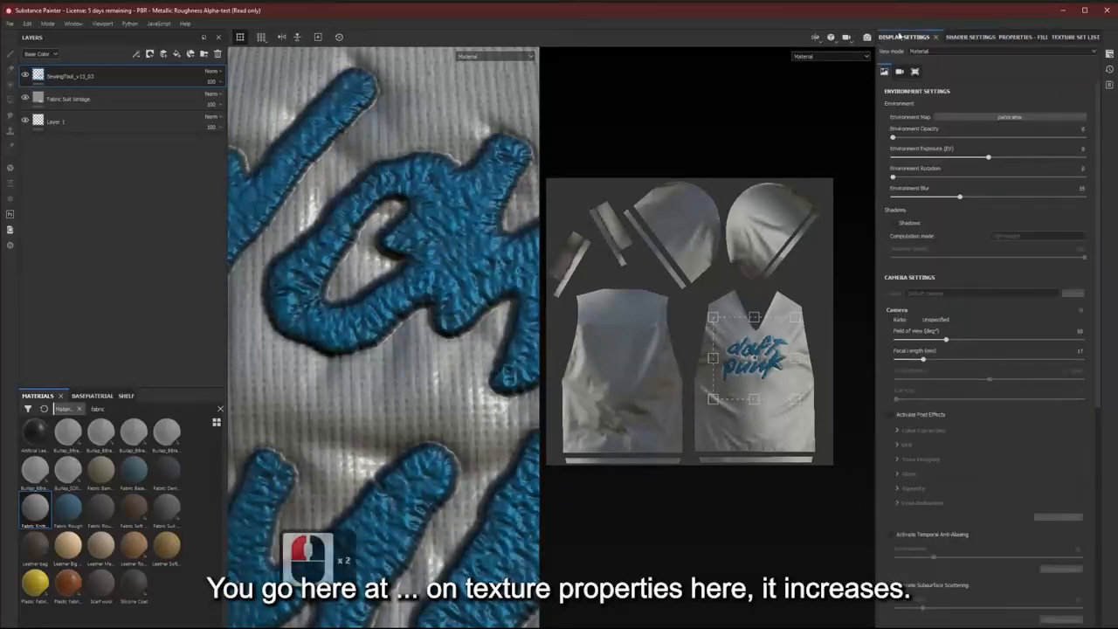
pyautogui.click(1110, 69)
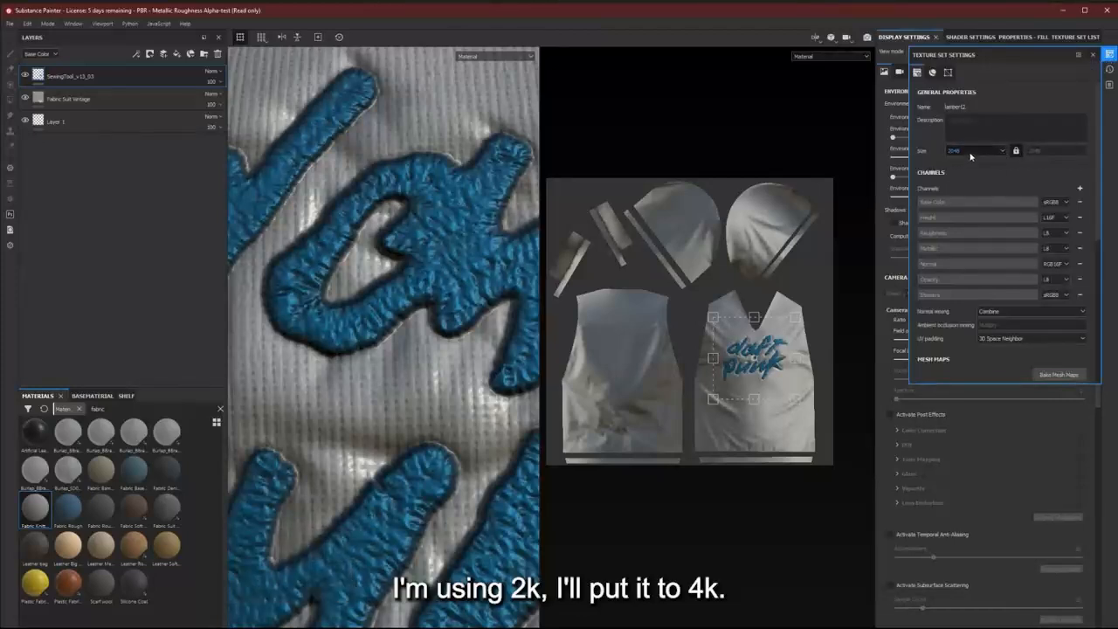
pyautogui.click(1002, 151)
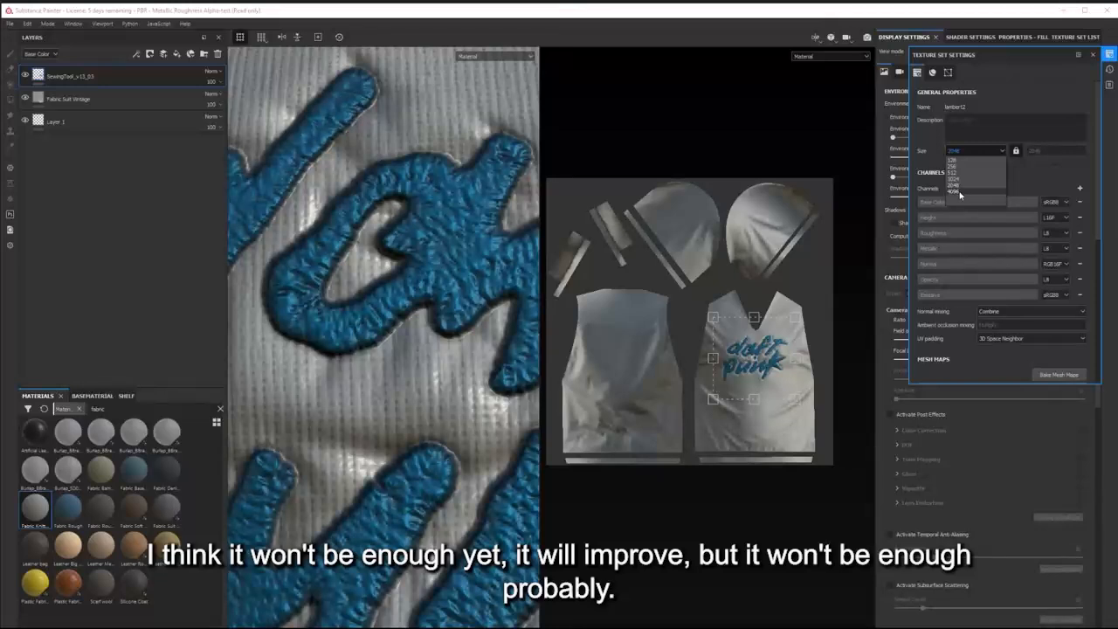
pyautogui.click(960, 193)
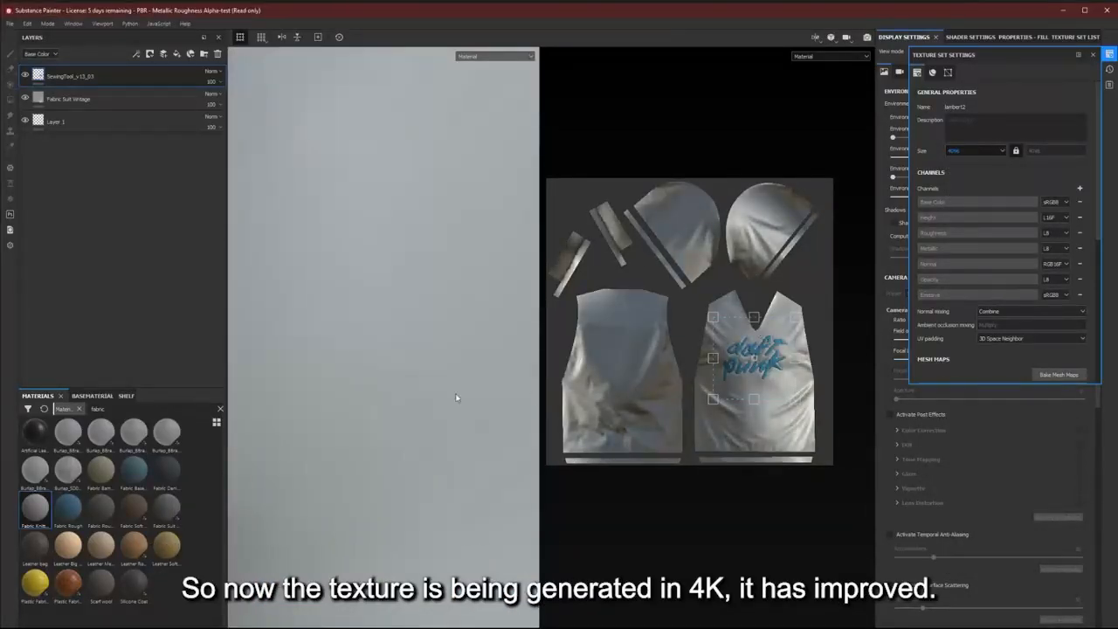
pyautogui.click(1094, 55)
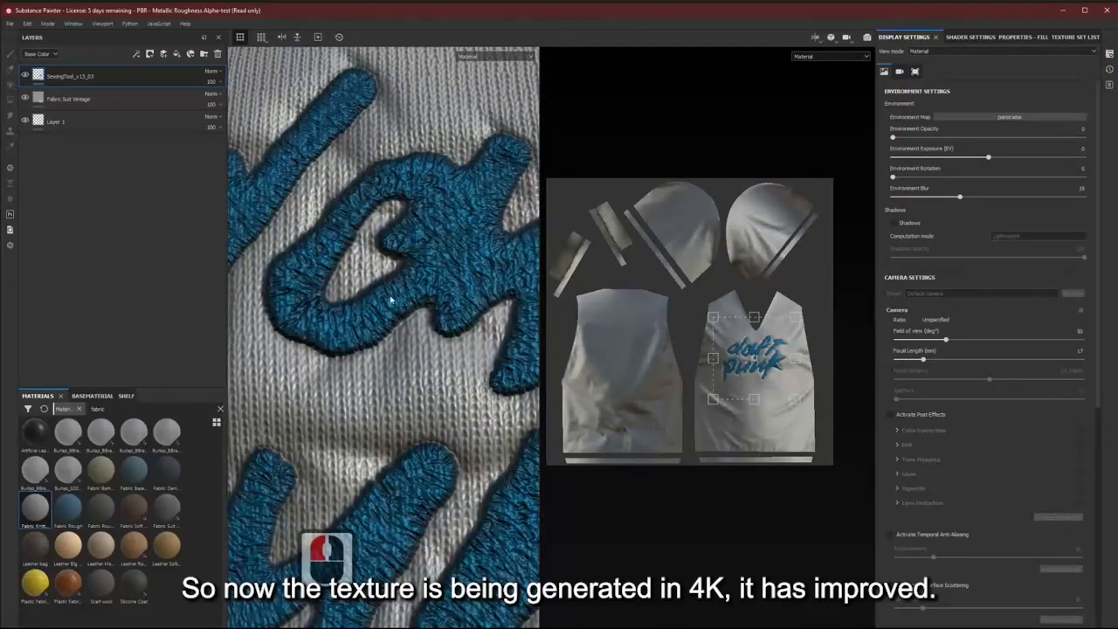
# Examine the logo's stitch detail up close and its relief across the shirt's chest at the higher texture resolution.
pyautogui.keyDown('alt'); pyautogui.moveTo(409, 370); pyautogui.dragTo(479, 286); pyautogui.keyUp('alt')
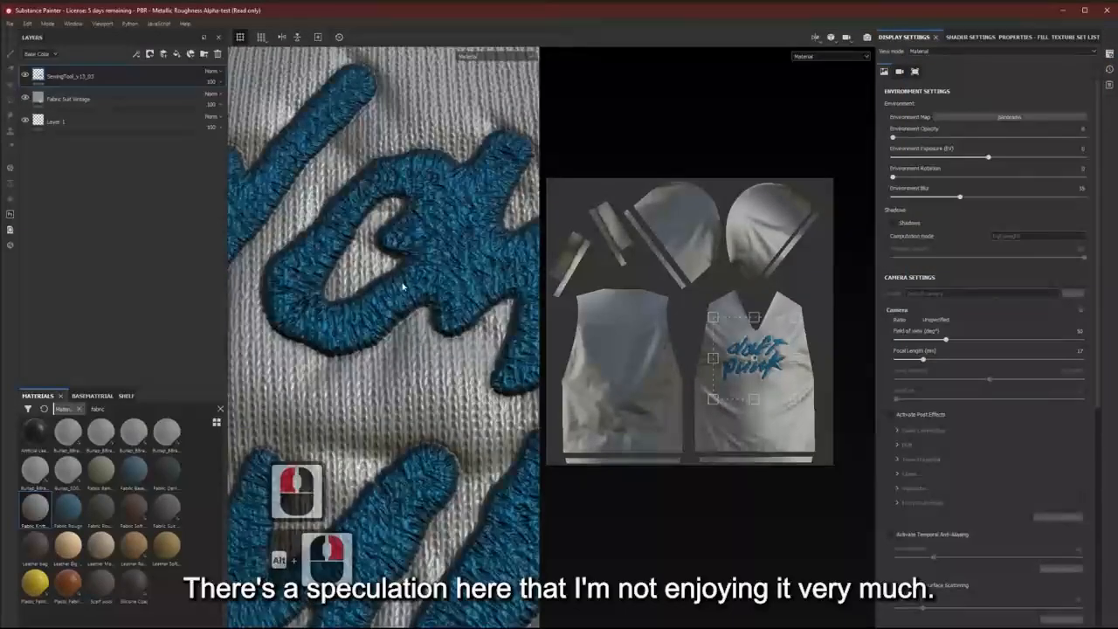
pyautogui.keyDown('alt'); pyautogui.moveTo(406, 378); pyautogui.dragTo(406, 301, button='right'); pyautogui.keyUp('alt')
pyautogui.keyDown('alt'); pyautogui.moveTo(408, 410); pyautogui.dragTo(408, 354, button='right'); pyautogui.keyUp('alt')
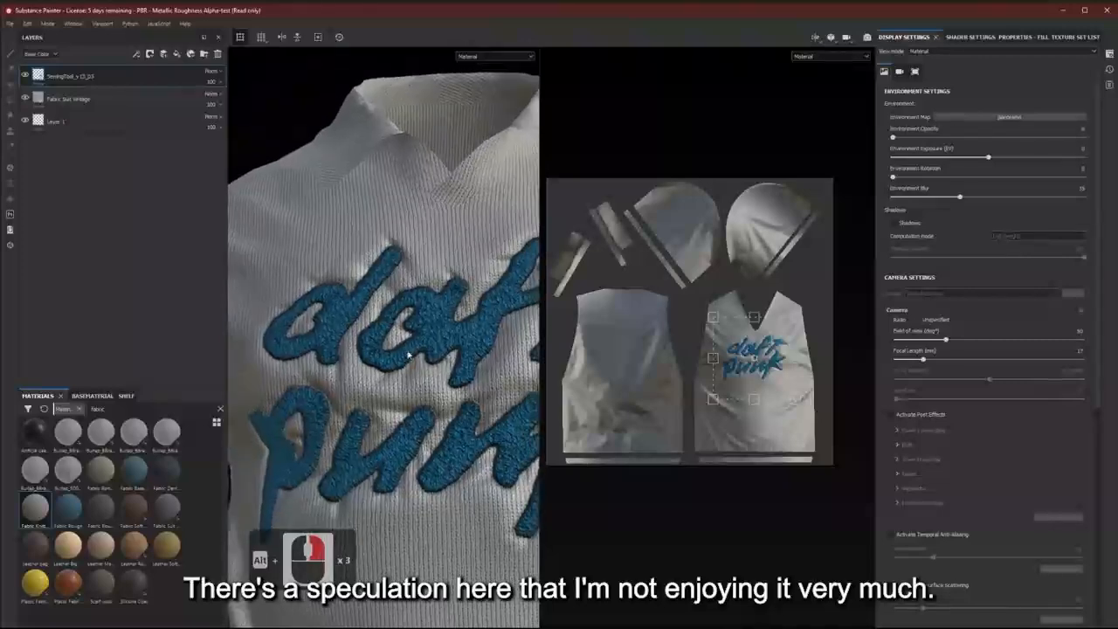
pyautogui.keyDown('alt'); pyautogui.moveTo(456, 390); pyautogui.dragTo(564, 341); pyautogui.keyUp('alt')
pyautogui.keyDown('alt'); pyautogui.moveTo(458, 361); pyautogui.dragTo(367, 367); pyautogui.keyUp('alt')
# Check the shader's displacement settings and the SewingTool layer's Bg Fabric parameters for a height control.
pyautogui.click(958, 37)
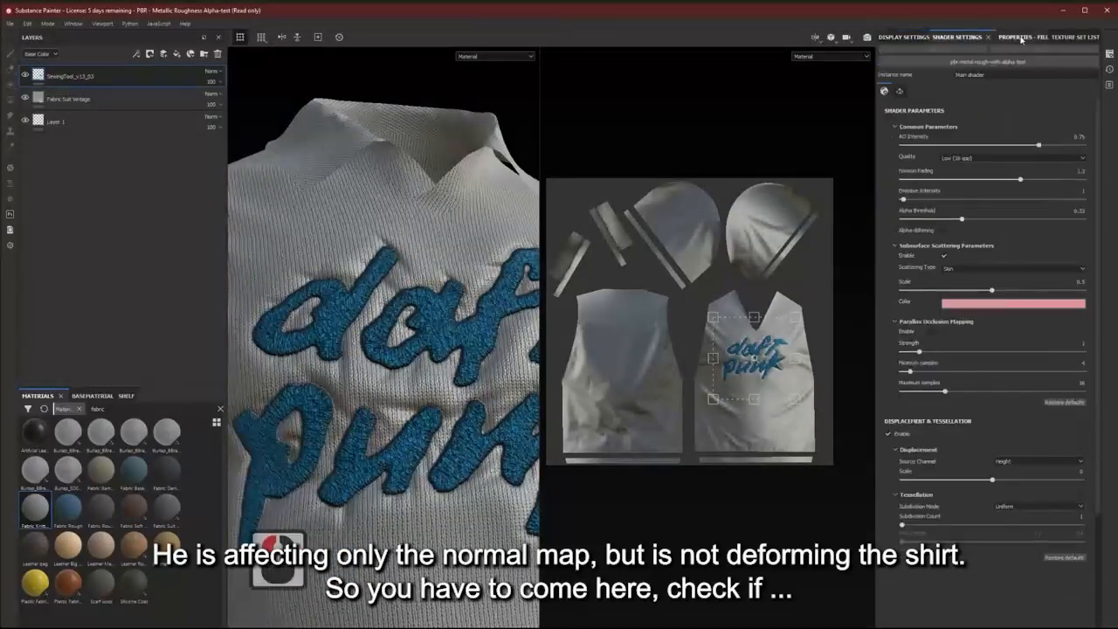
pyautogui.click(1022, 39)
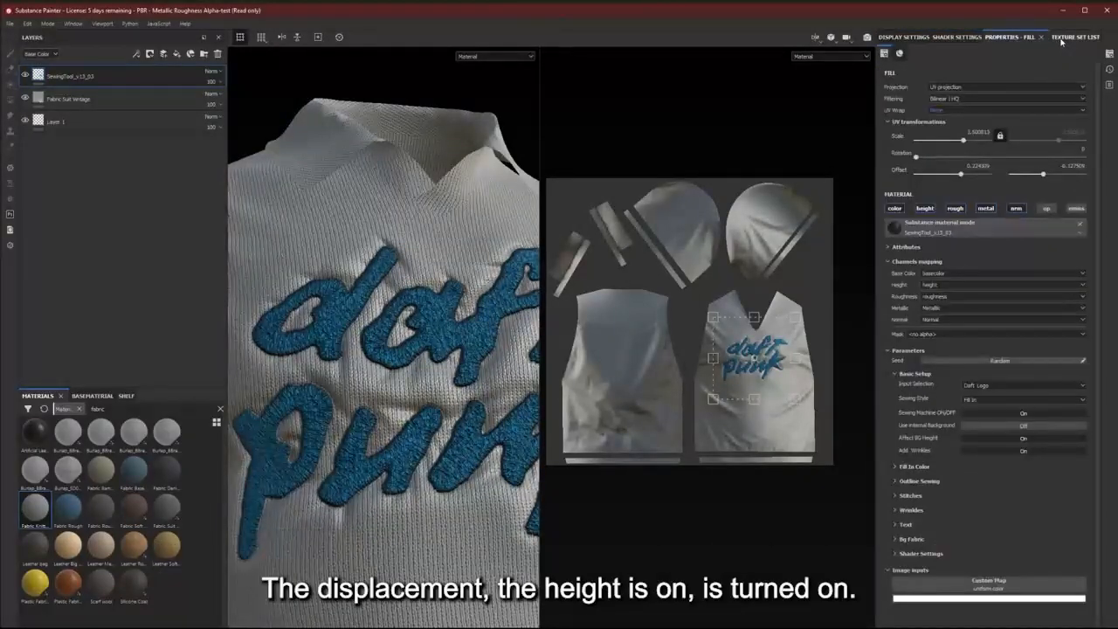
pyautogui.doubleClick(1017, 38)
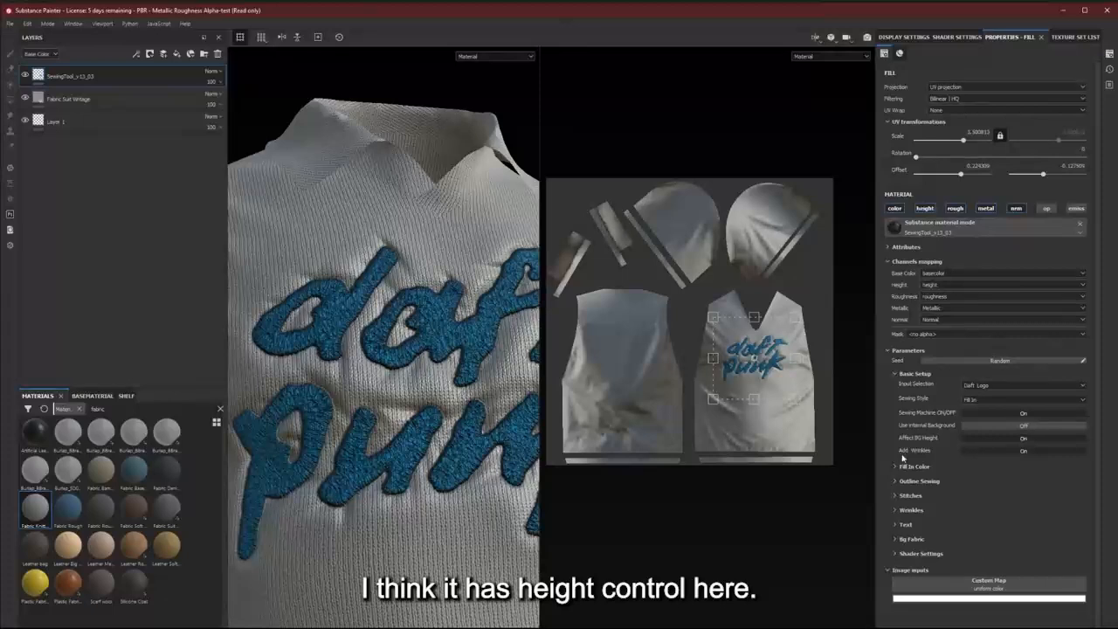
pyautogui.click(896, 539)
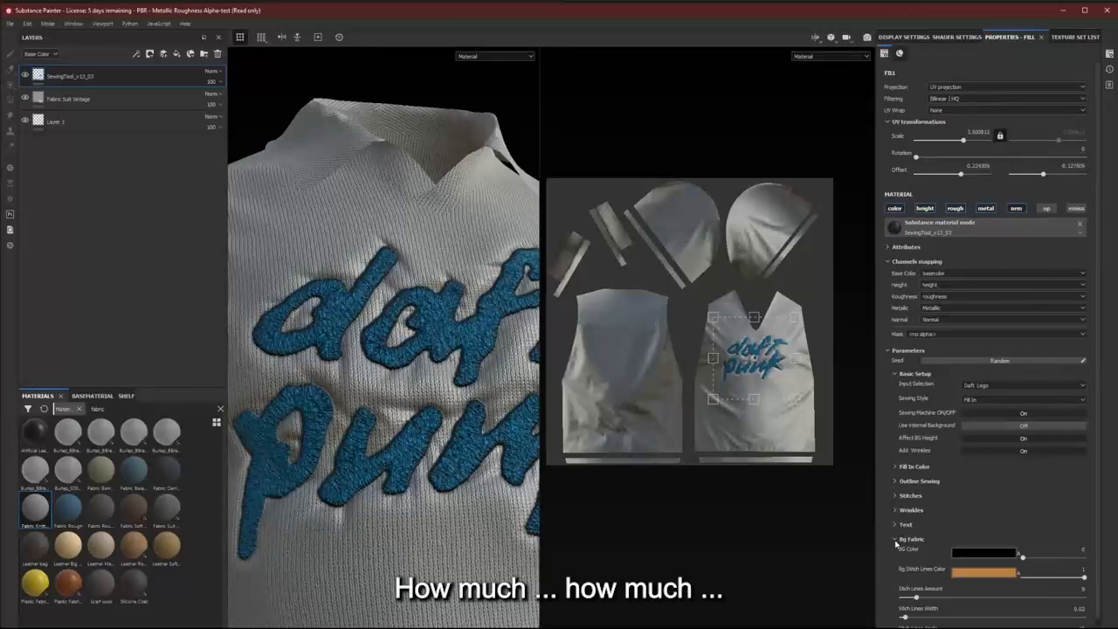
pyautogui.click(895, 539)
# Compare the fabric around the logo with Affect BG Height switched off, and restore the option to On.
pyautogui.keyDown('alt'); pyautogui.moveTo(455, 377); pyautogui.dragTo(463, 381); pyautogui.keyUp('alt')
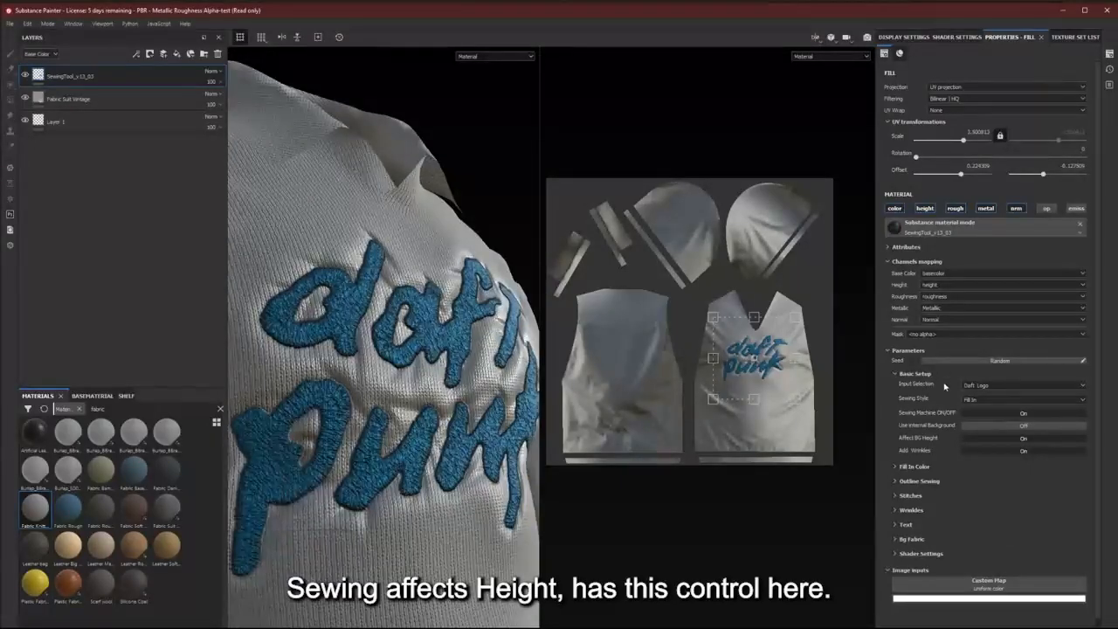
pyautogui.click(1012, 441)
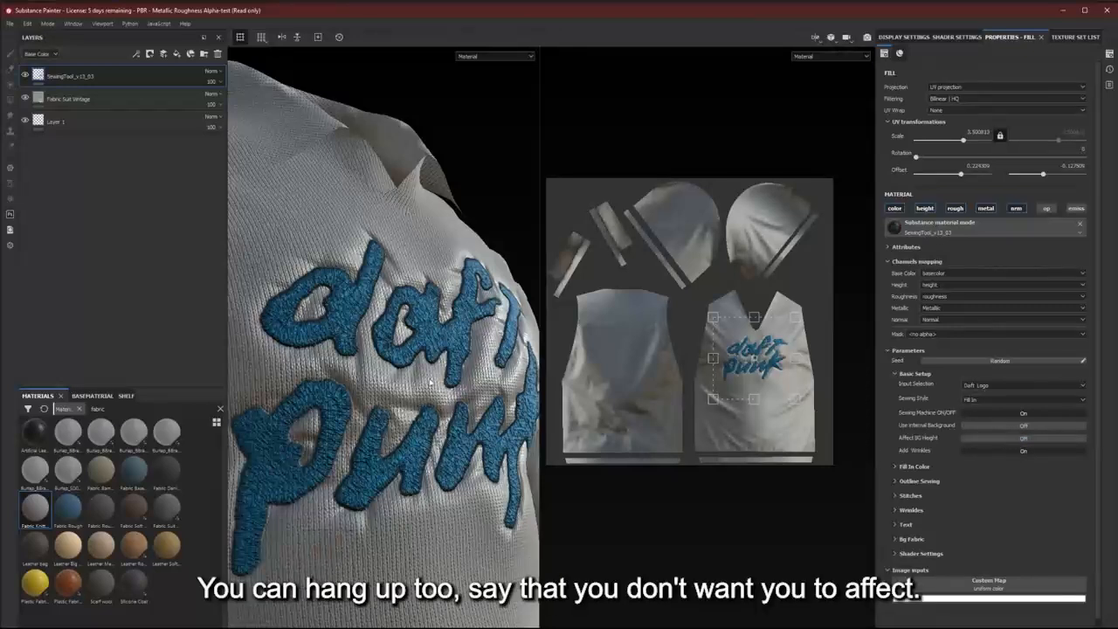
pyautogui.click(1004, 443)
pyautogui.keyDown('alt'); pyautogui.moveTo(367, 376); pyautogui.dragTo(295, 356, button='right'); pyautogui.keyUp('alt')
pyautogui.keyDown('alt'); pyautogui.moveTo(429, 404); pyautogui.dragTo(388, 376, button='right'); pyautogui.keyUp('alt')
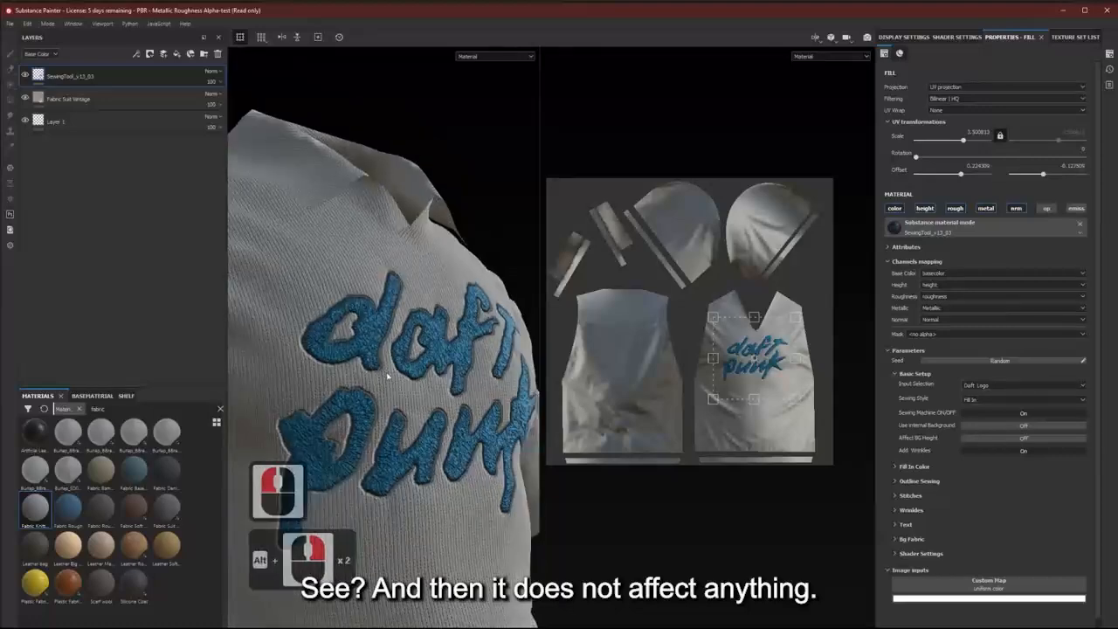
pyautogui.moveTo(388, 375)
pyautogui.keyDown('alt'); pyautogui.mouseDown()
pyautogui.moveTo(323, 370)
pyautogui.moveTo(398, 374)
pyautogui.moveTo(459, 415)
pyautogui.mouseUp(); pyautogui.keyUp('alt')
pyautogui.click(1014, 444)
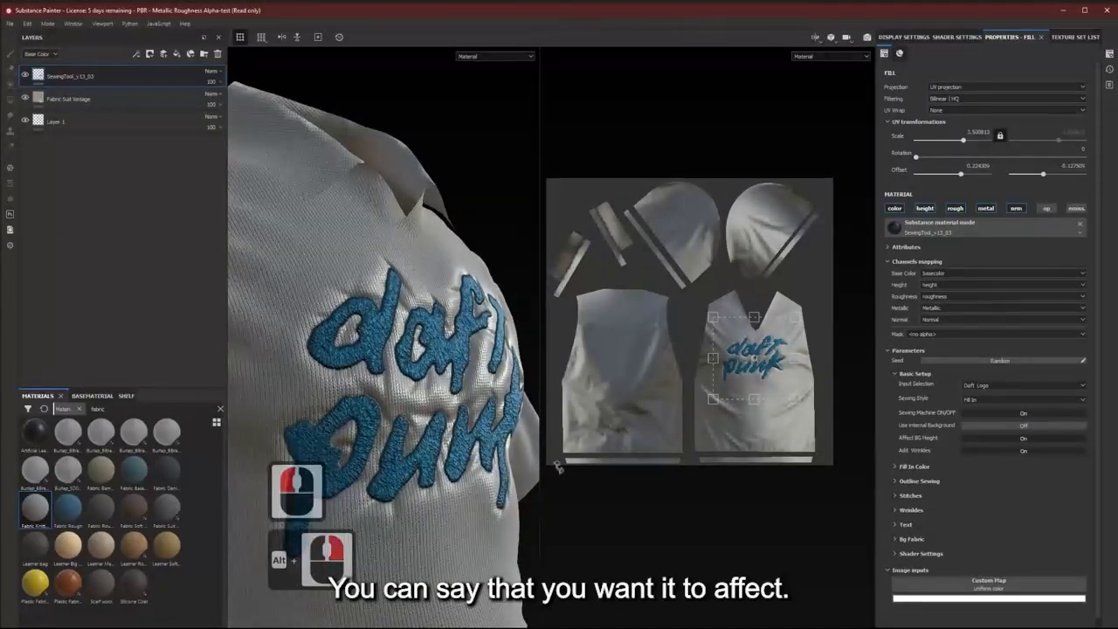
# Expand the SewingTool layer's Shader Settings parameters and reduce Fabric Height Influence to 0.49.
pyautogui.click(895, 512)
pyautogui.click(896, 512)
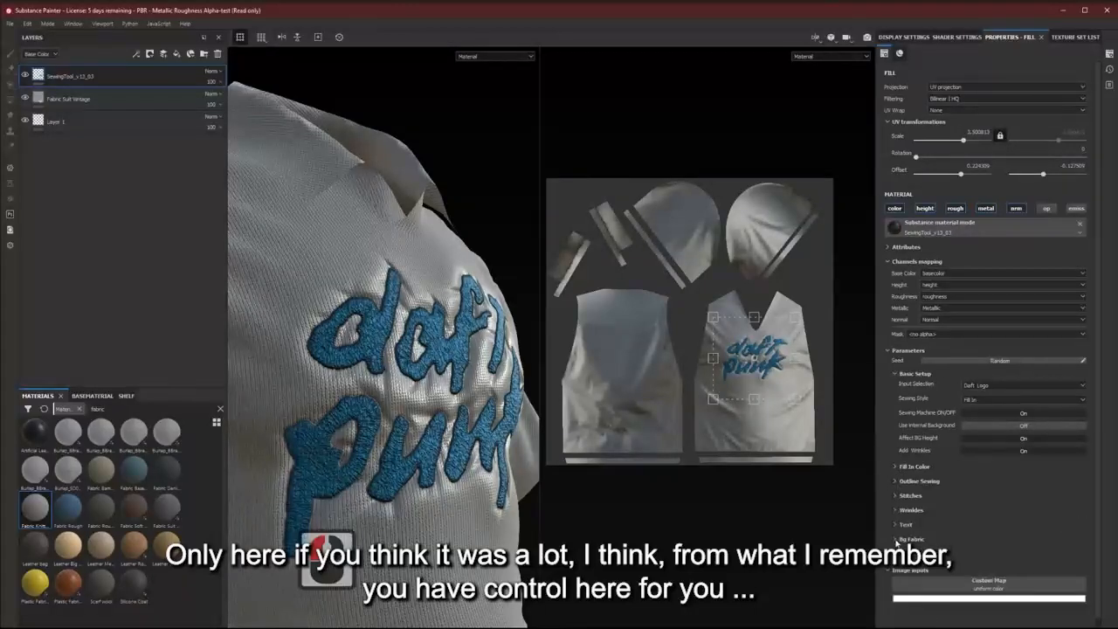
pyautogui.click(900, 554)
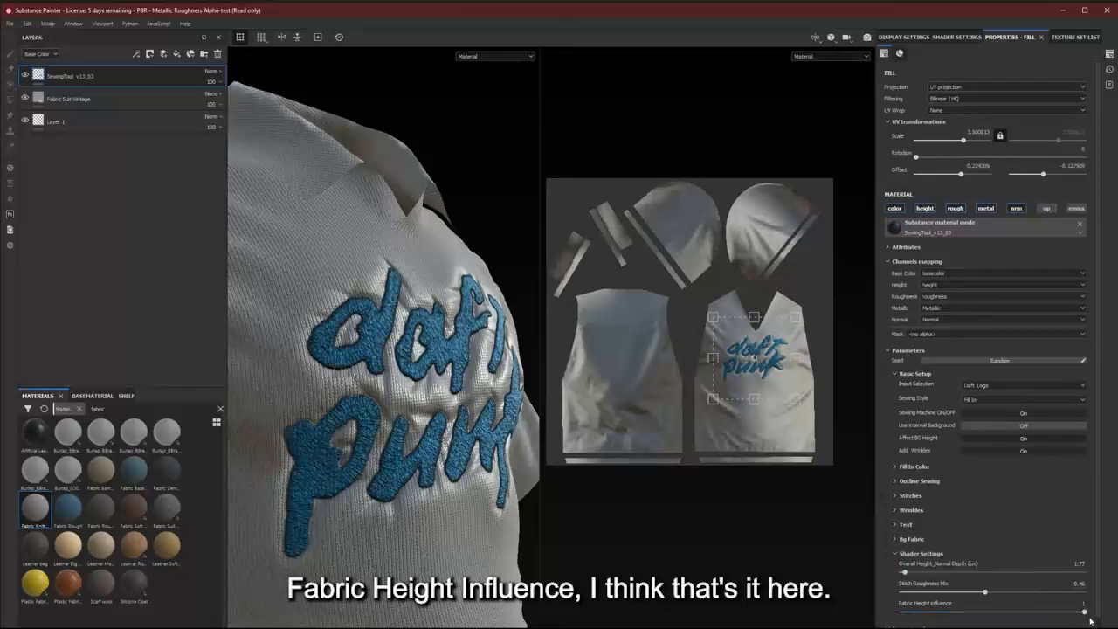
pyautogui.moveTo(1084, 611); pyautogui.dragTo(991, 613)
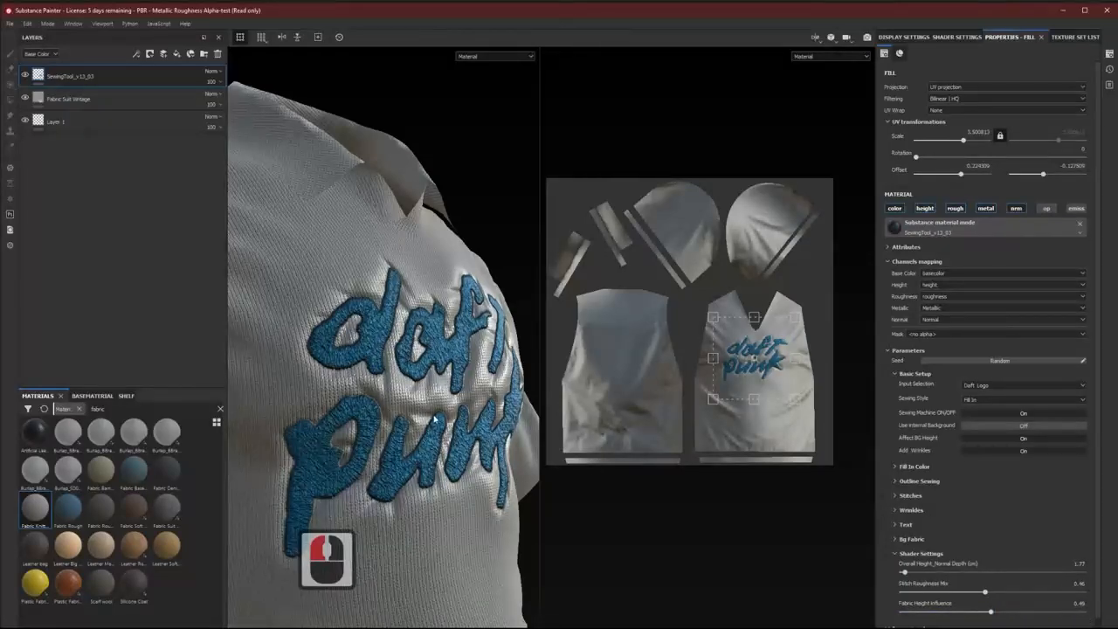
# Try weaker Fabric Height Influence values of 0.16 and 0.08, ending at 0.1, to soften the puckering around the logo.
pyautogui.keyDown('alt'); pyautogui.moveTo(437, 413); pyautogui.dragTo(458, 414, button='right'); pyautogui.keyUp('alt')
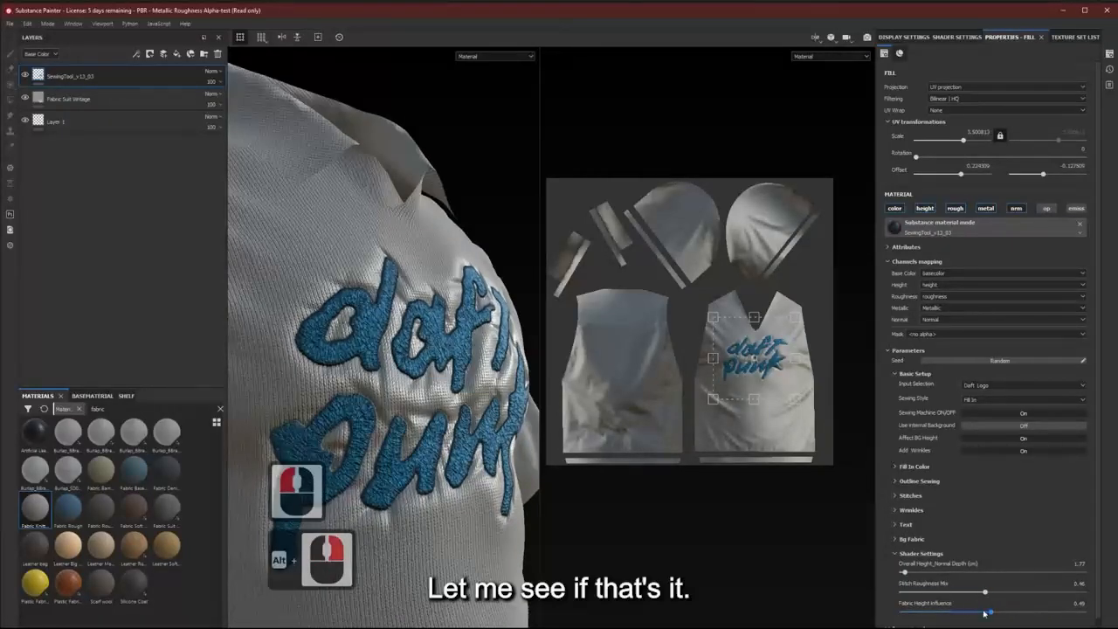
pyautogui.moveTo(985, 614); pyautogui.dragTo(930, 612)
pyautogui.keyDown('alt'); pyautogui.moveTo(493, 416); pyautogui.dragTo(460, 407); pyautogui.keyUp('alt')
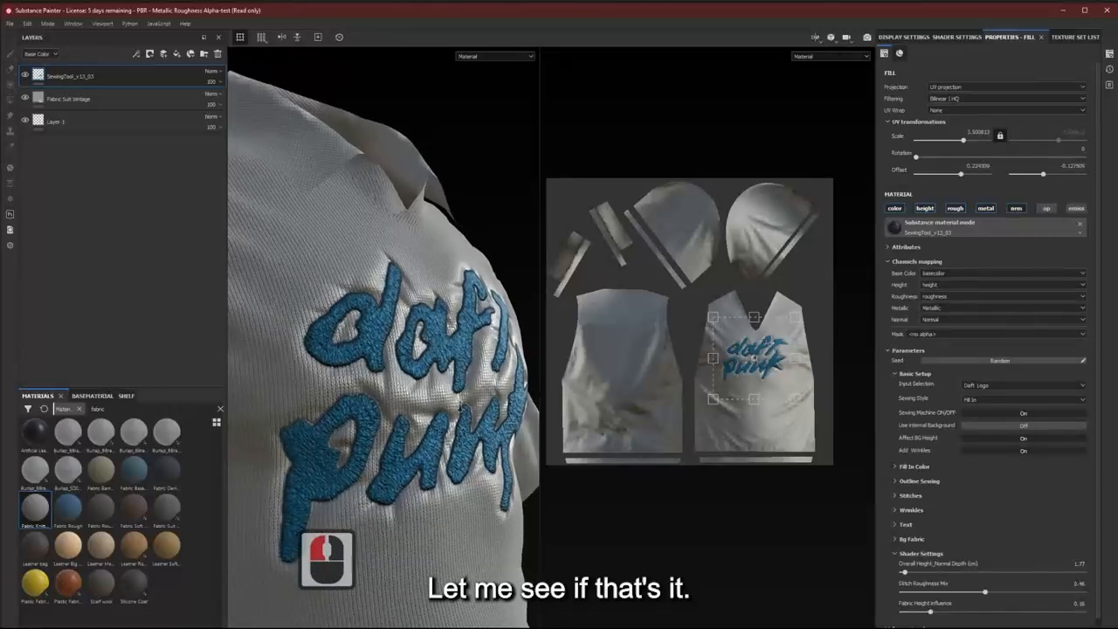
pyautogui.keyDown('alt'); pyautogui.moveTo(461, 407); pyautogui.dragTo(454, 406, button='right'); pyautogui.keyUp('alt')
pyautogui.moveTo(932, 615); pyautogui.dragTo(913, 615)
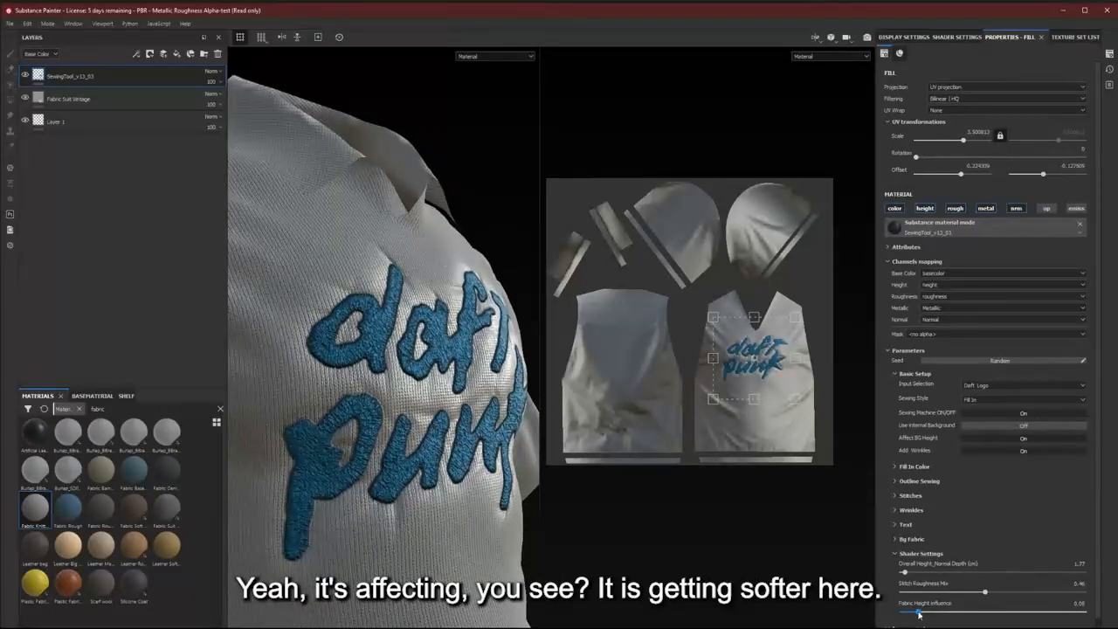
pyautogui.click(918, 614)
# Widen the 3D view and raise the SewingTool layer's Fabric Height Influence to 0.48, judging the effect on the shirt.
pyautogui.moveTo(539, 376); pyautogui.dragTo(621, 376)
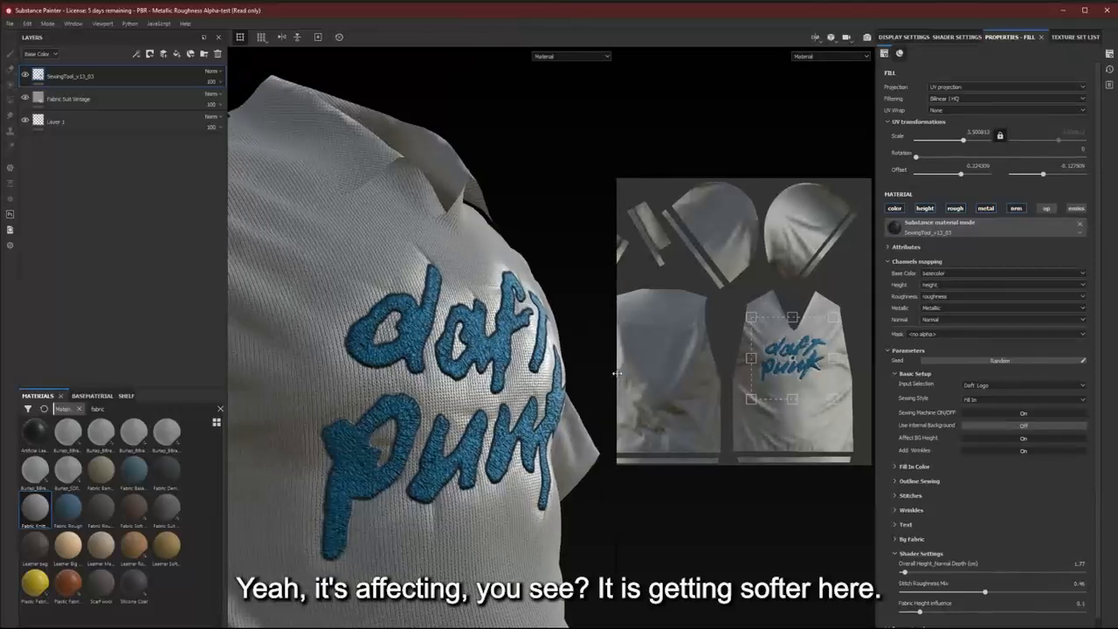
pyautogui.moveTo(928, 617)
pyautogui.mouseDown()
pyautogui.moveTo(1005, 616)
pyautogui.moveTo(938, 614)
pyautogui.mouseUp()
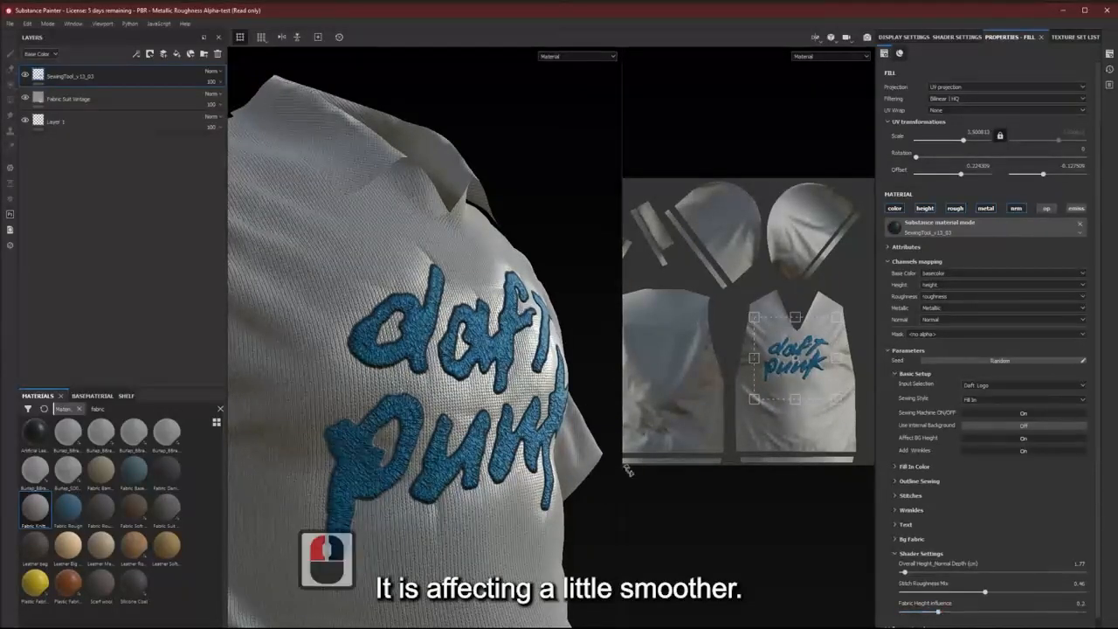
pyautogui.moveTo(566, 463)
pyautogui.keyDown('alt'); pyautogui.mouseDown()
pyautogui.moveTo(521, 456)
pyautogui.moveTo(551, 448)
pyautogui.mouseUp(); pyautogui.keyUp('alt')
pyautogui.keyDown('alt'); pyautogui.moveTo(459, 427); pyautogui.dragTo(518, 408, button='middle'); pyautogui.keyUp('alt')
pyautogui.keyDown('alt'); pyautogui.moveTo(352, 399); pyautogui.dragTo(383, 420); pyautogui.keyUp('alt')
pyautogui.keyDown('alt'); pyautogui.moveTo(382, 420); pyautogui.dragTo(372, 421, button='right'); pyautogui.keyUp('alt')
pyautogui.keyDown('alt'); pyautogui.moveTo(372, 421); pyautogui.dragTo(438, 424); pyautogui.keyUp('alt')
pyautogui.moveTo(937, 616); pyautogui.dragTo(967, 616)
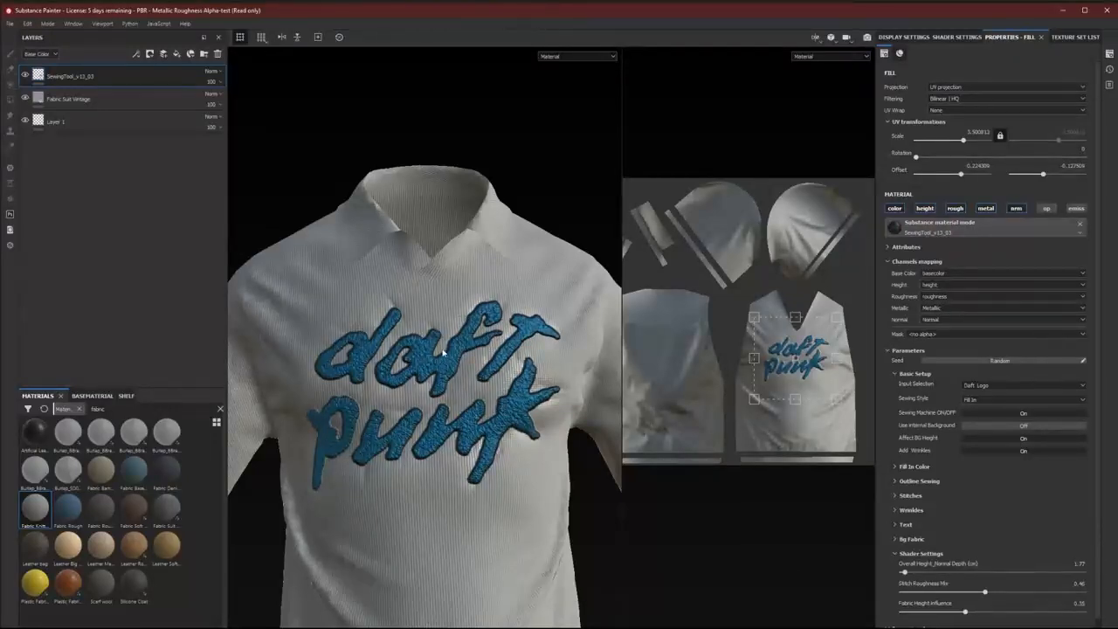
pyautogui.moveTo(469, 400)
pyautogui.keyDown('alt'); pyautogui.mouseDown()
pyautogui.moveTo(447, 384)
pyautogui.moveTo(463, 381)
pyautogui.mouseUp(); pyautogui.keyUp('alt')
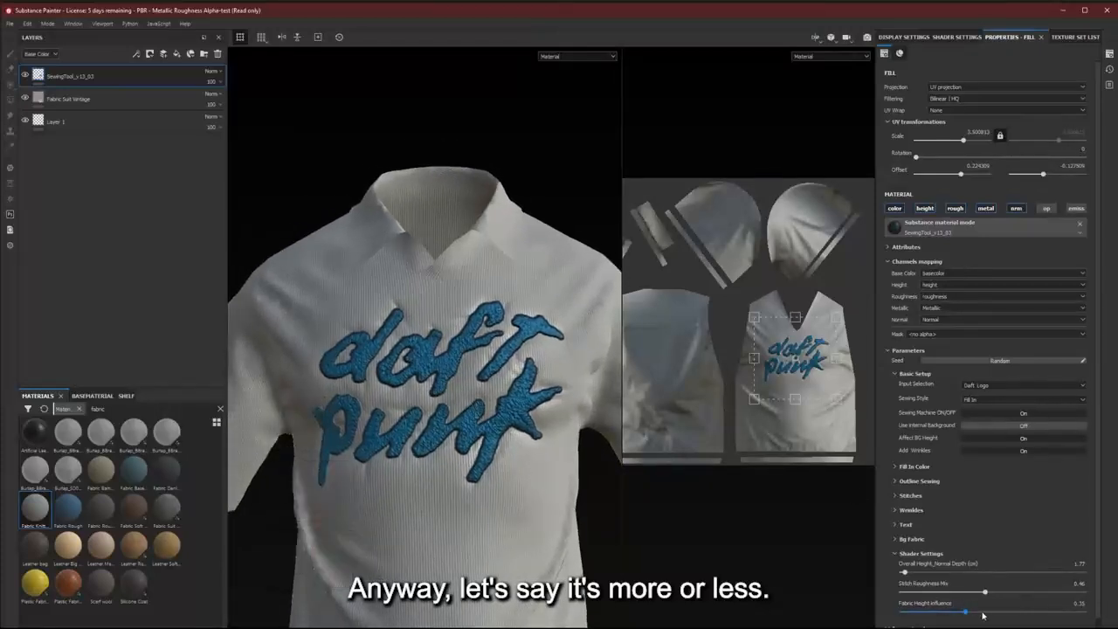
pyautogui.moveTo(983, 614); pyautogui.dragTo(989, 612)
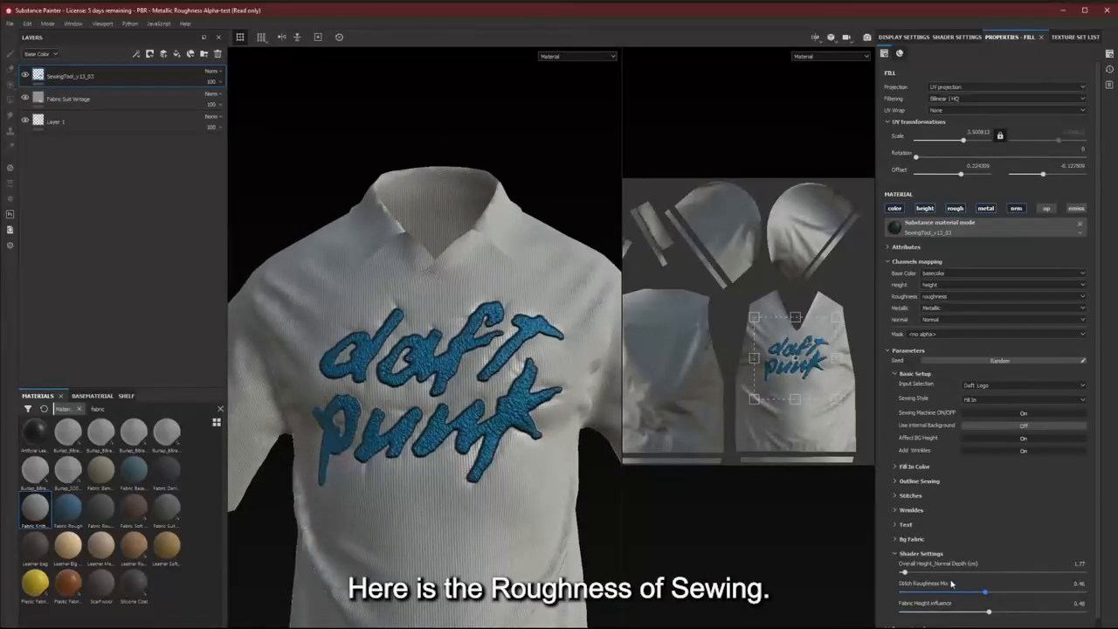
# Set the logo's Stitch Roughness Mix to 0.8 to make the embroidery less shiny.
pyautogui.keyDown('alt'); pyautogui.moveTo(530, 477); pyautogui.dragTo(522, 345, button='right'); pyautogui.keyUp('alt')
pyautogui.keyDown('alt'); pyautogui.moveTo(523, 346); pyautogui.dragTo(521, 337); pyautogui.keyUp('alt')
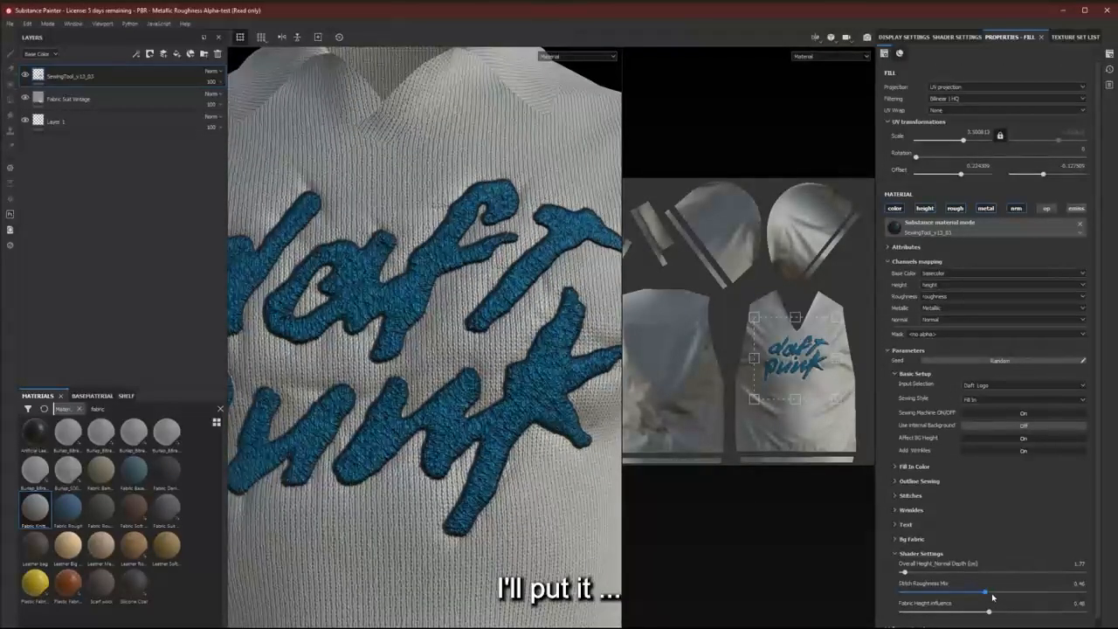
pyautogui.moveTo(992, 597); pyautogui.dragTo(1048, 593)
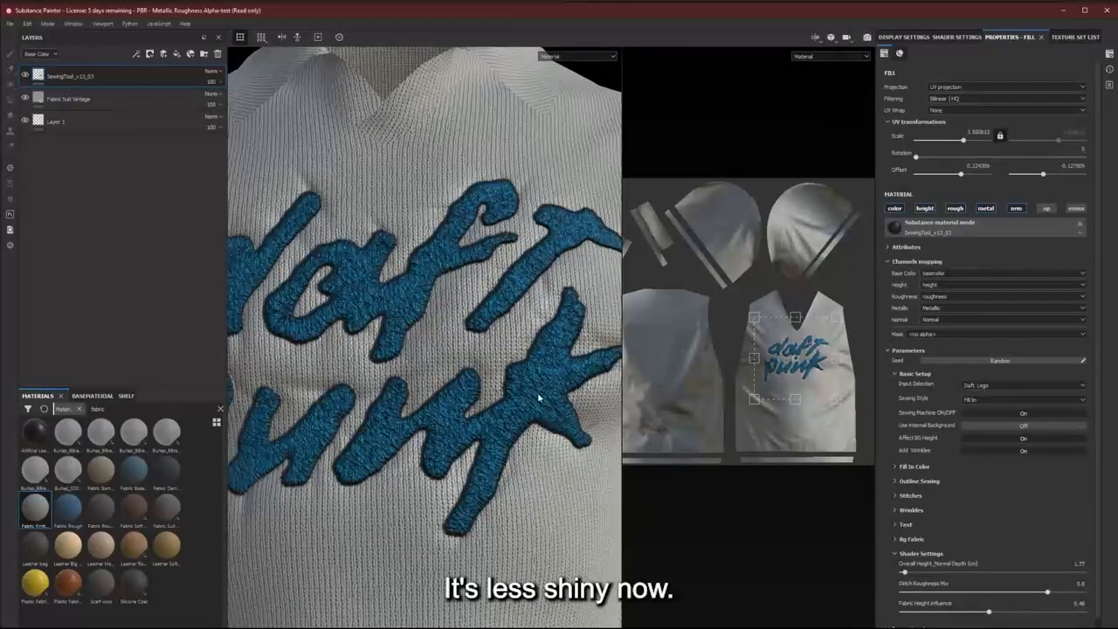
pyautogui.keyDown('alt'); pyautogui.moveTo(451, 427); pyautogui.dragTo(460, 406); pyautogui.keyUp('alt')
# Inspect the logo's relief in profile and check the channels in the texture set settings for displacement.
pyautogui.keyDown('alt'); pyautogui.moveTo(436, 434); pyautogui.dragTo(442, 306); pyautogui.keyUp('alt')
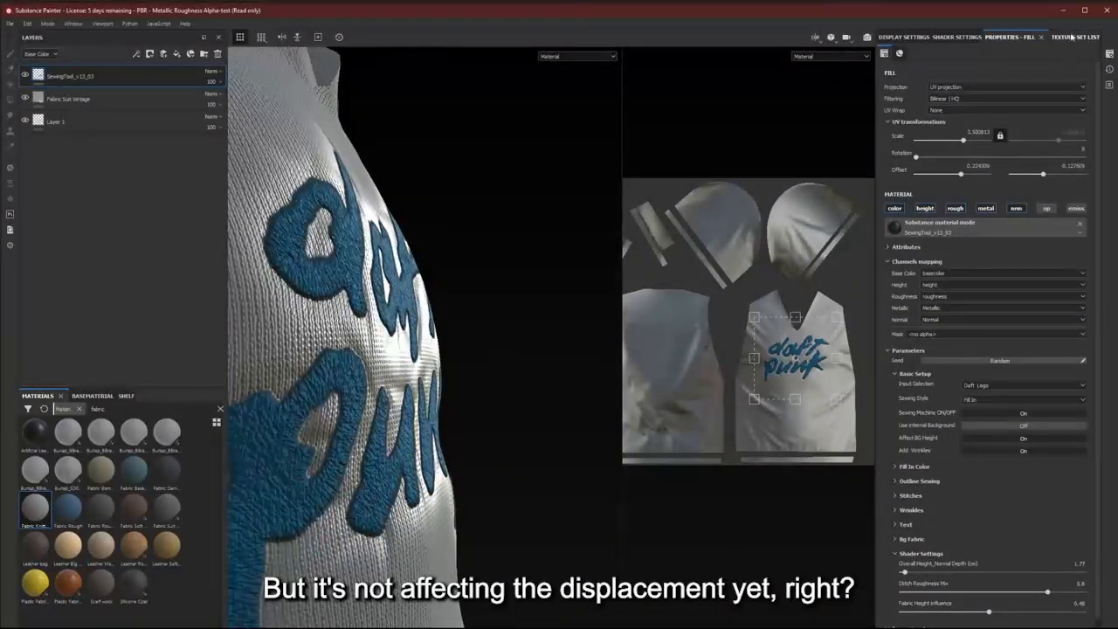
pyautogui.click(1109, 53)
pyautogui.scroll(-3, 1050, 233)
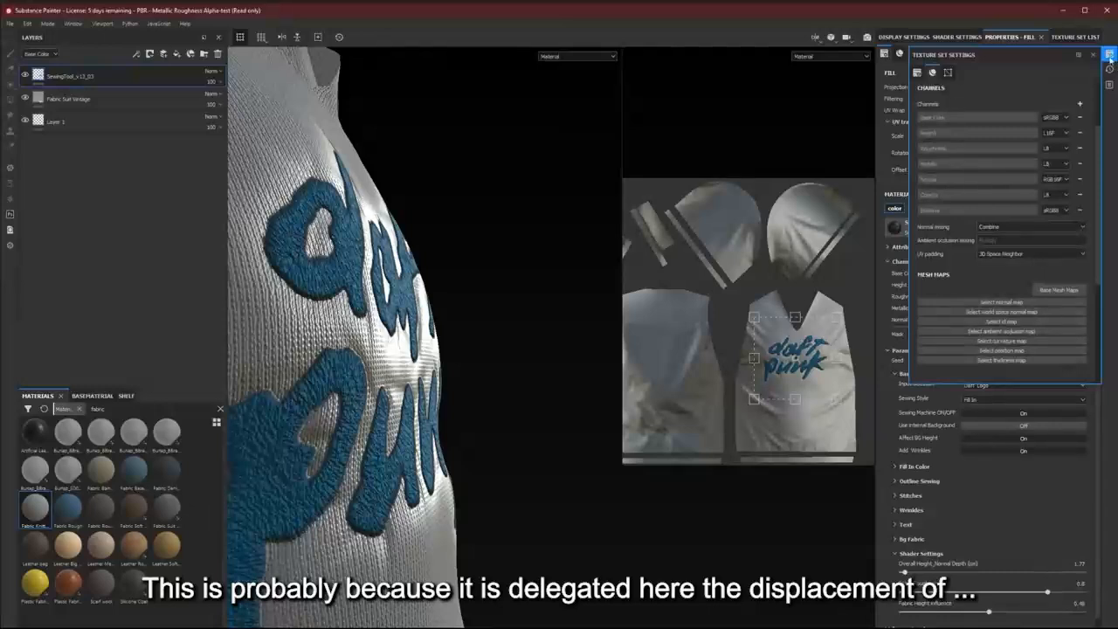
pyautogui.click(1109, 54)
# Set the shader's displacement scale to 0.01 after trying 0.1, so the embroidery's height deforms the shirt mesh.
pyautogui.click(959, 37)
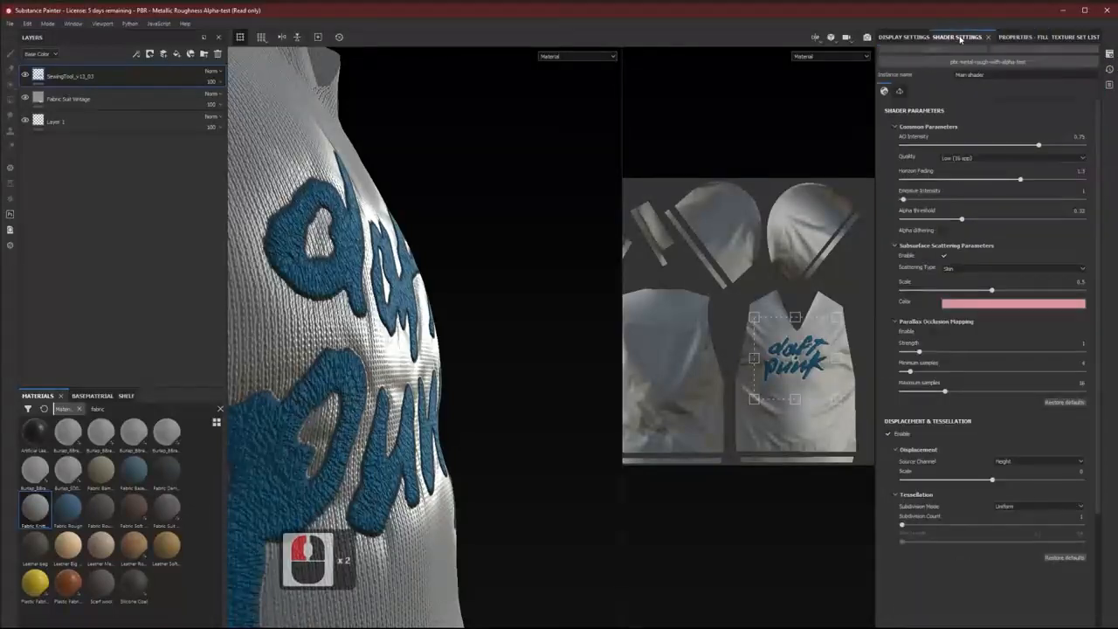
pyautogui.click(899, 92)
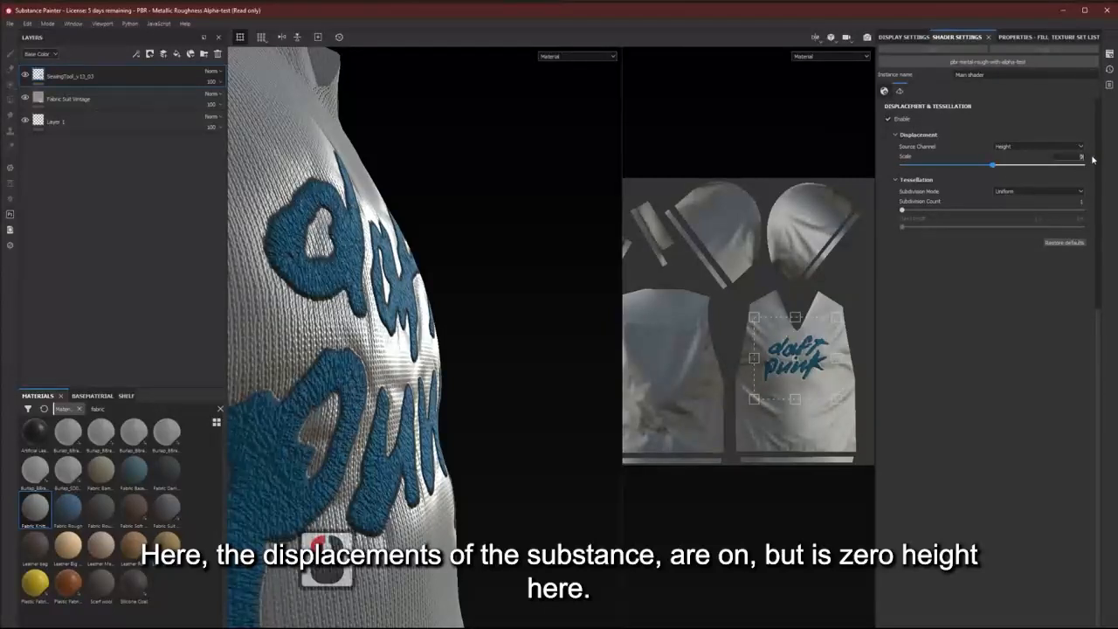
pyautogui.write('0.1')
pyautogui.press('Return')
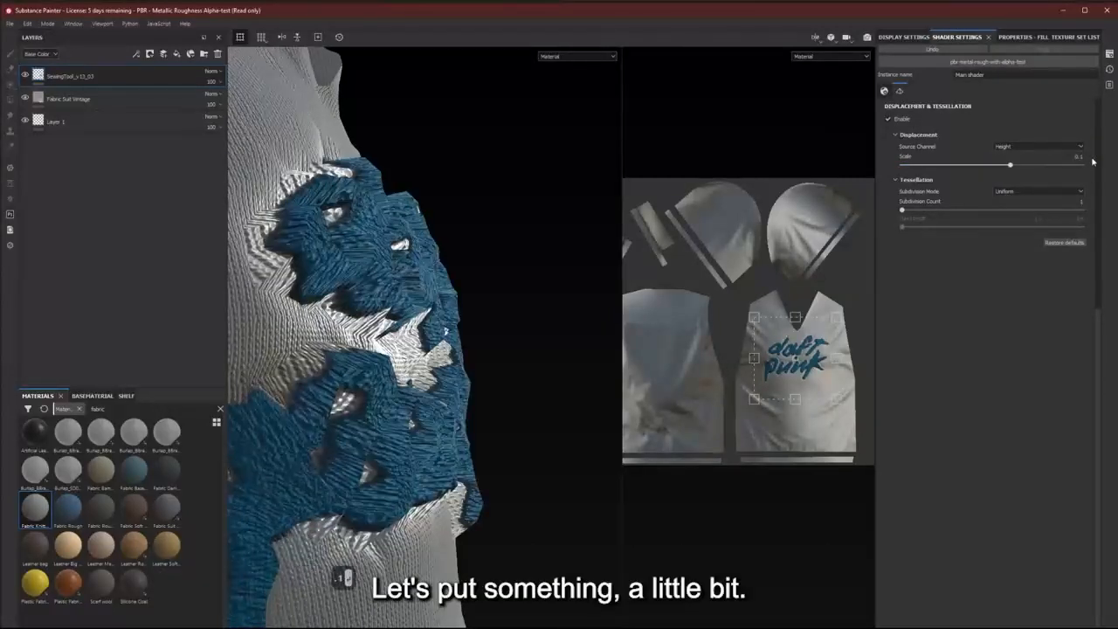
pyautogui.moveTo(1009, 166); pyautogui.dragTo(994, 167)
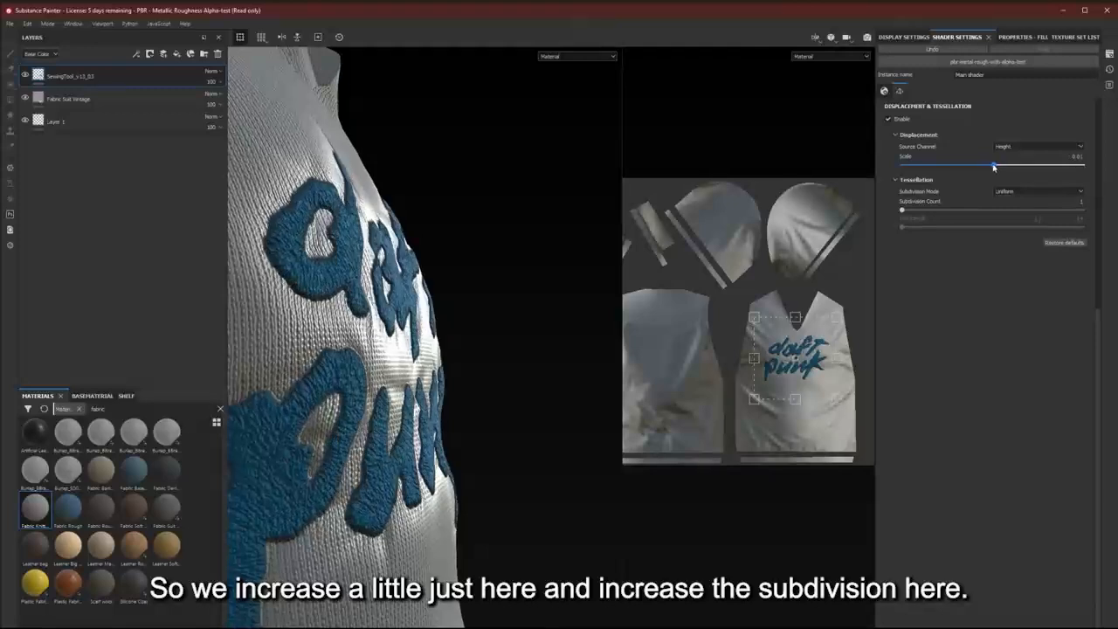
# Raise the shader's tessellation Subdivision Count to 5 and check the raised lettering on the shirt.
pyautogui.click(1081, 202)
pyautogui.write('4')
pyautogui.press('Return')
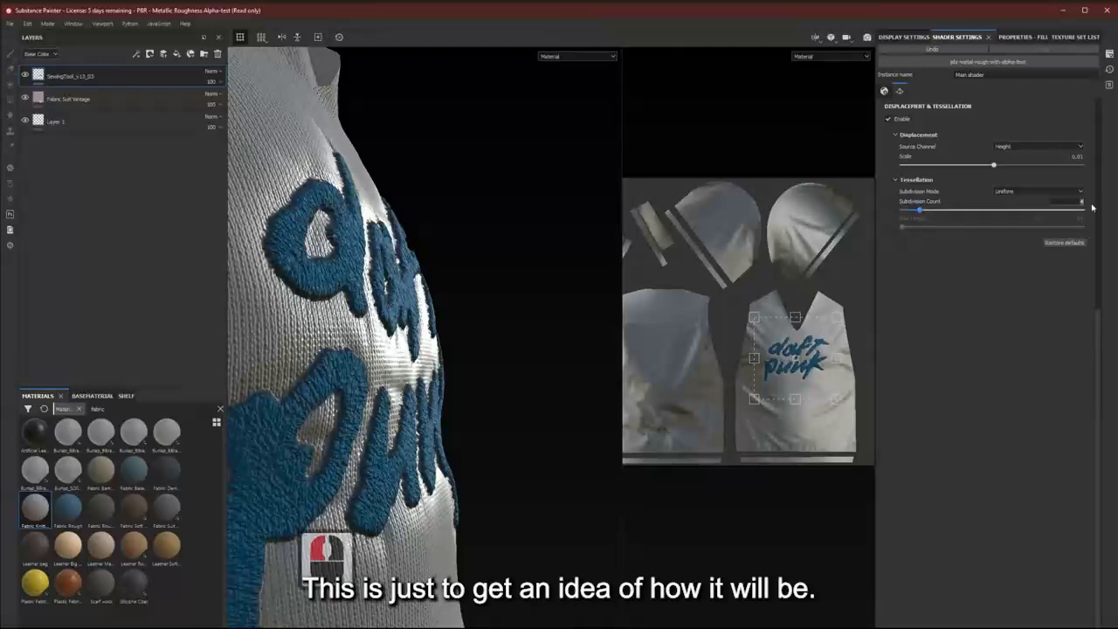
pyautogui.moveTo(1083, 203); pyautogui.dragTo(1093, 207)
pyautogui.keyDown('alt'); pyautogui.moveTo(581, 317); pyautogui.dragTo(654, 488); pyautogui.keyUp('alt')
pyautogui.keyDown('alt'); pyautogui.moveTo(653, 488); pyautogui.dragTo(498, 375, button='right'); pyautogui.keyUp('alt')
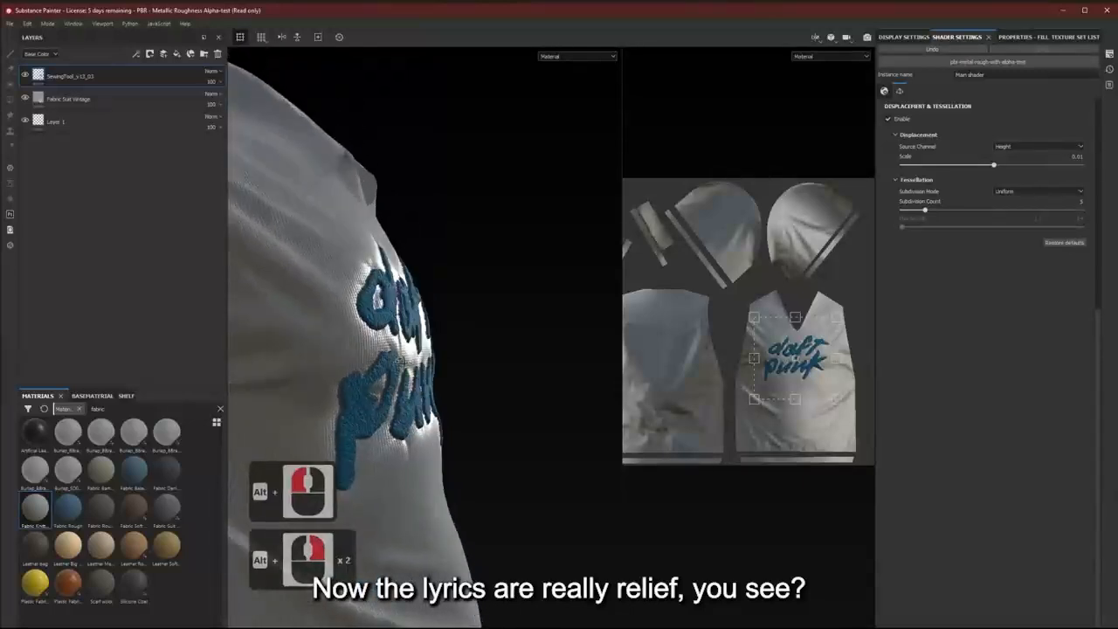
pyautogui.keyDown('alt'); pyautogui.moveTo(498, 376); pyautogui.dragTo(409, 340); pyautogui.keyUp('alt')
pyautogui.keyDown('alt'); pyautogui.moveTo(409, 341); pyautogui.dragTo(418, 346, button='right'); pyautogui.keyUp('alt')
pyautogui.keyDown('alt'); pyautogui.moveTo(418, 346); pyautogui.dragTo(429, 295); pyautogui.keyUp('alt')
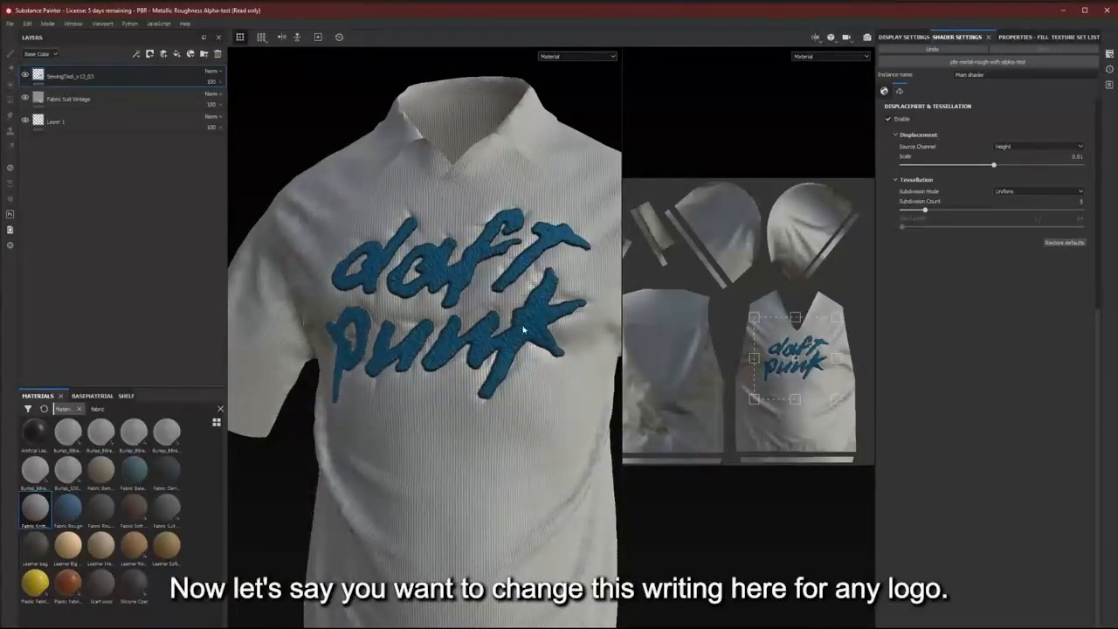
# Reopen the fill properties of the SewingTool layer and set its Input Selection to Text Input.
pyautogui.click(909, 37)
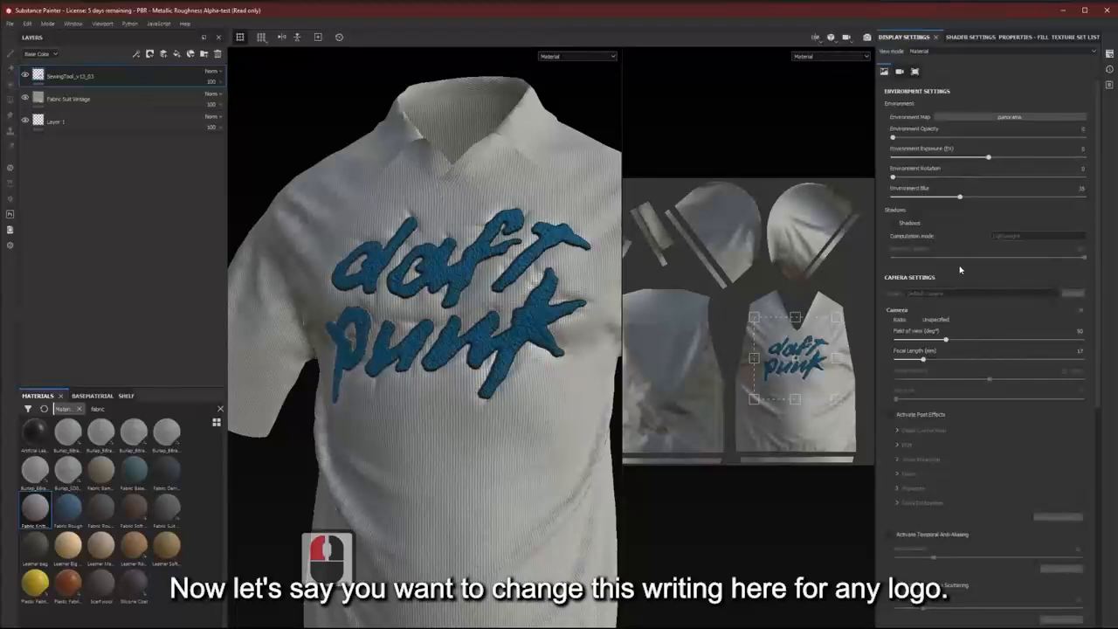
pyautogui.click(77, 79)
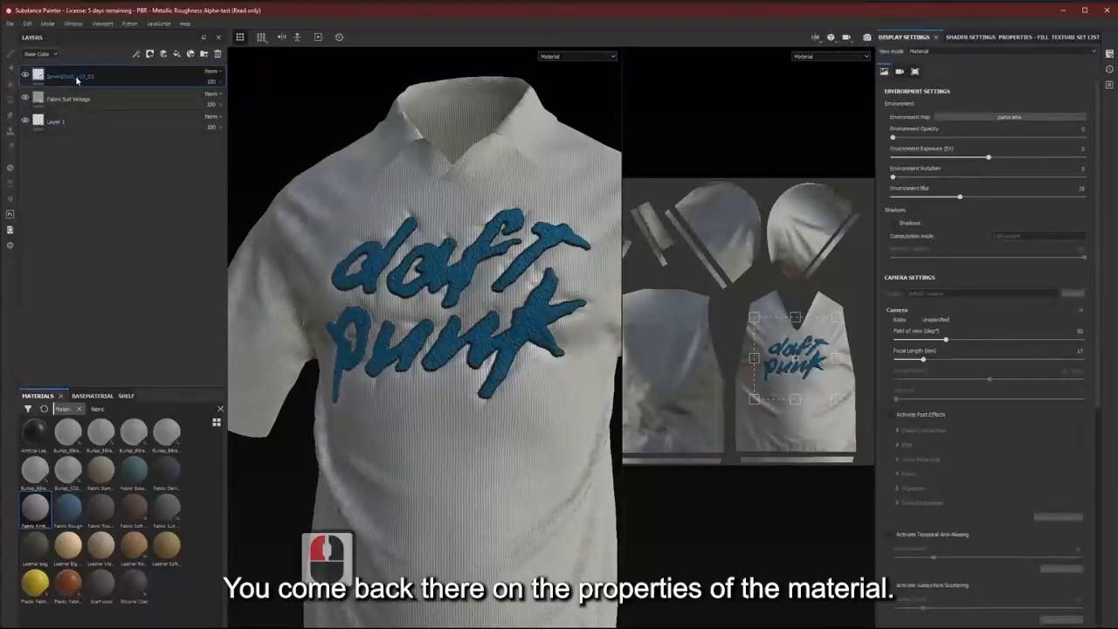
pyautogui.click(1021, 38)
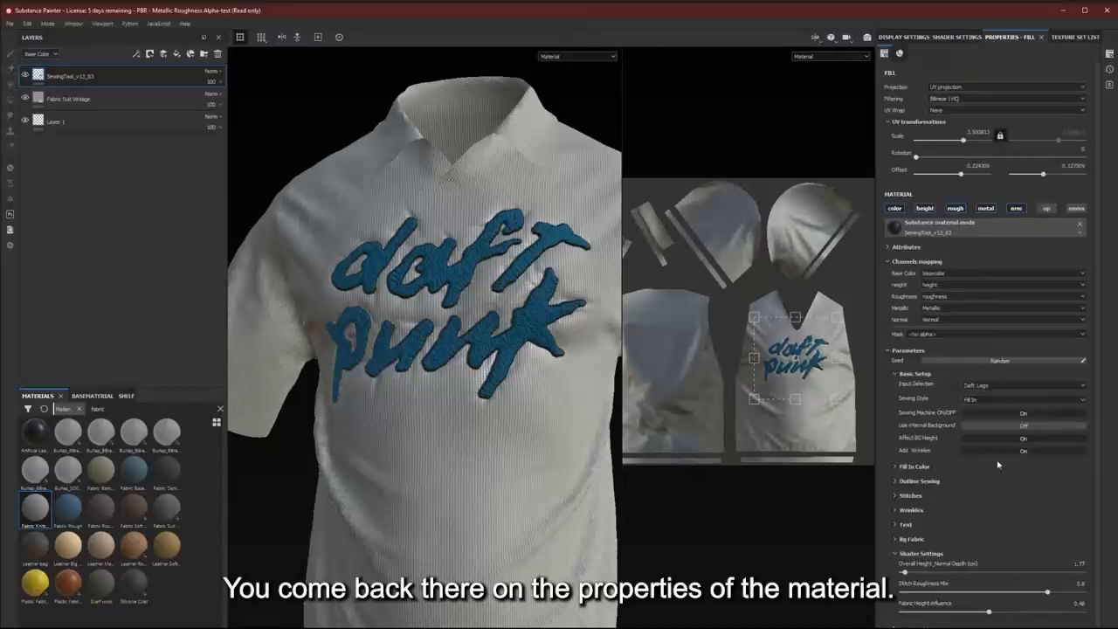
pyautogui.keyDown('alt'); pyautogui.moveTo(507, 434); pyautogui.dragTo(517, 399); pyautogui.keyUp('alt')
pyautogui.moveTo(516, 399)
pyautogui.keyDown('alt'); pyautogui.mouseDown(button='middle')
pyautogui.moveTo(505, 404)
pyautogui.moveTo(518, 408)
pyautogui.mouseUp(button='middle'); pyautogui.keyUp('alt')
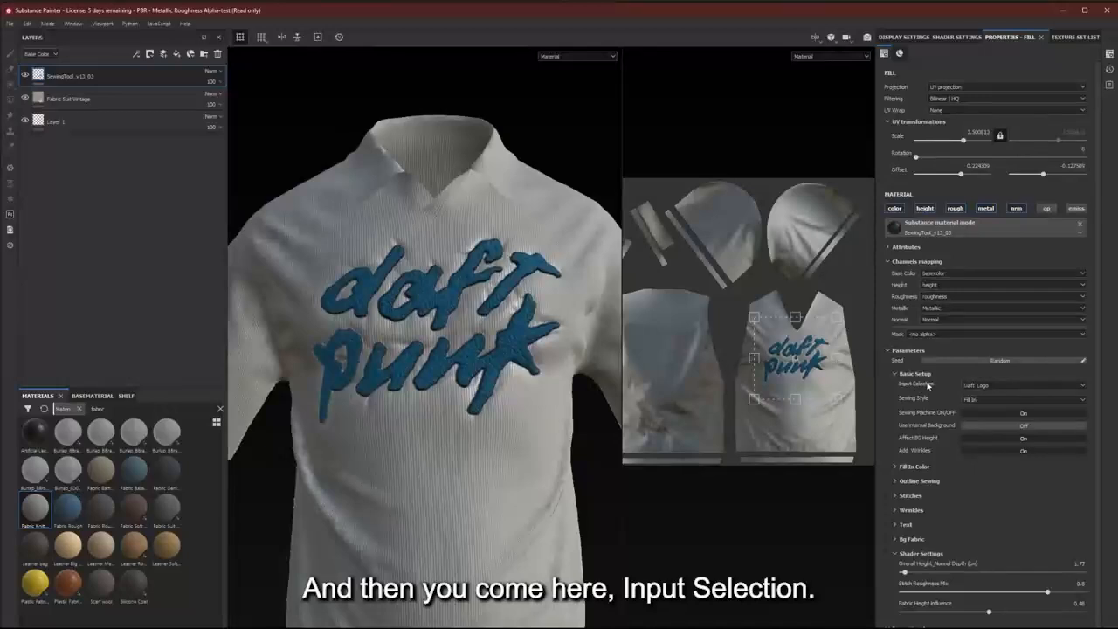
pyautogui.click(1008, 387)
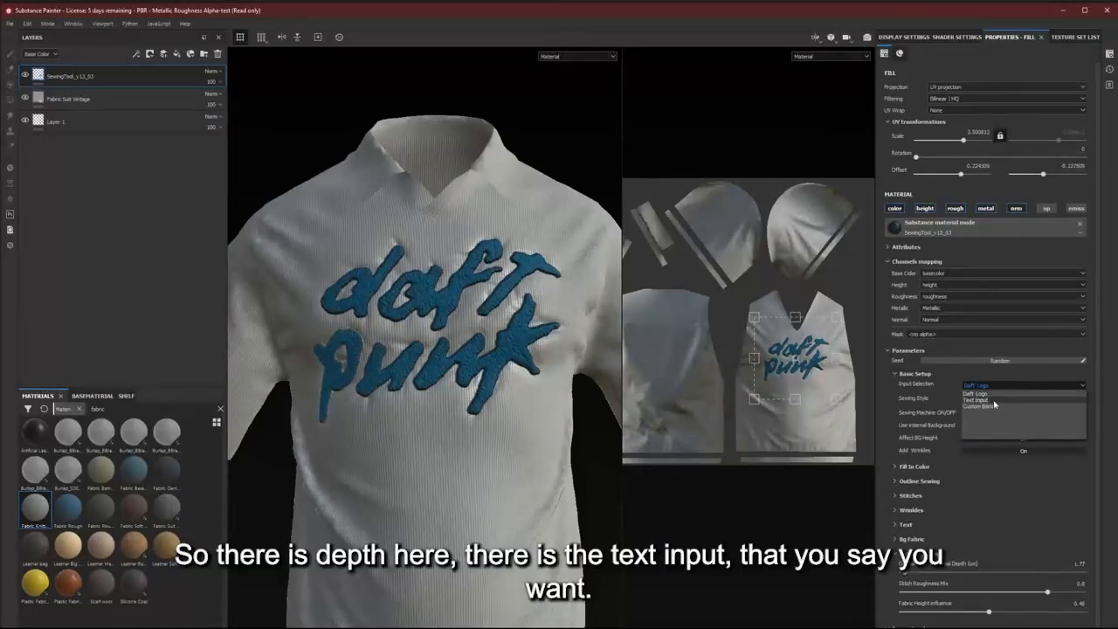
pyautogui.click(993, 400)
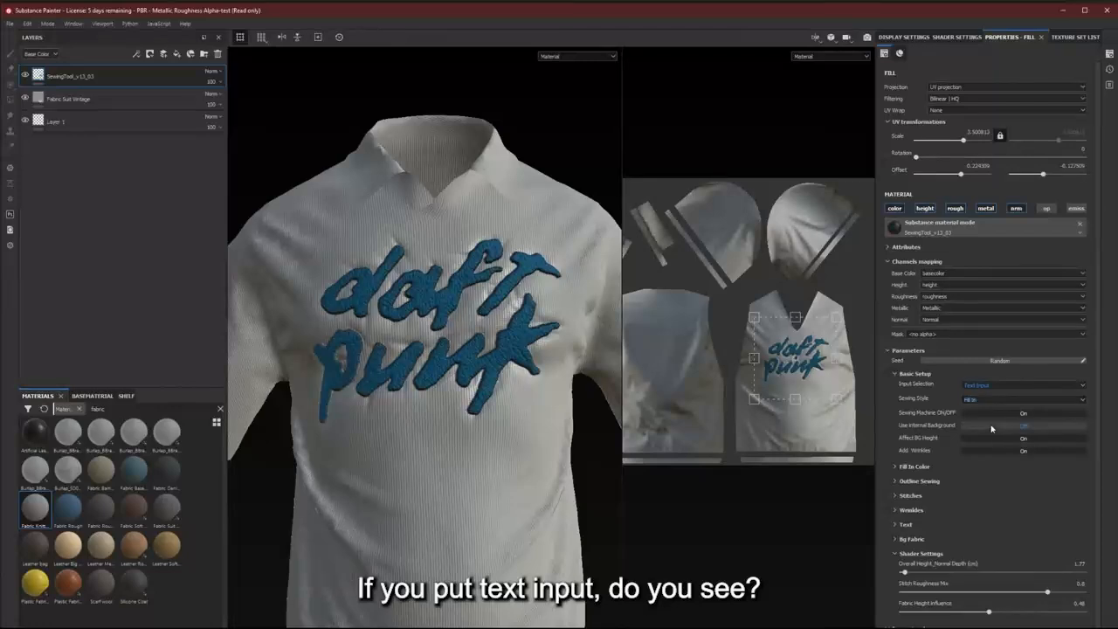
pyautogui.keyDown('alt'); pyautogui.moveTo(448, 333); pyautogui.dragTo(454, 339); pyautogui.keyUp('alt')
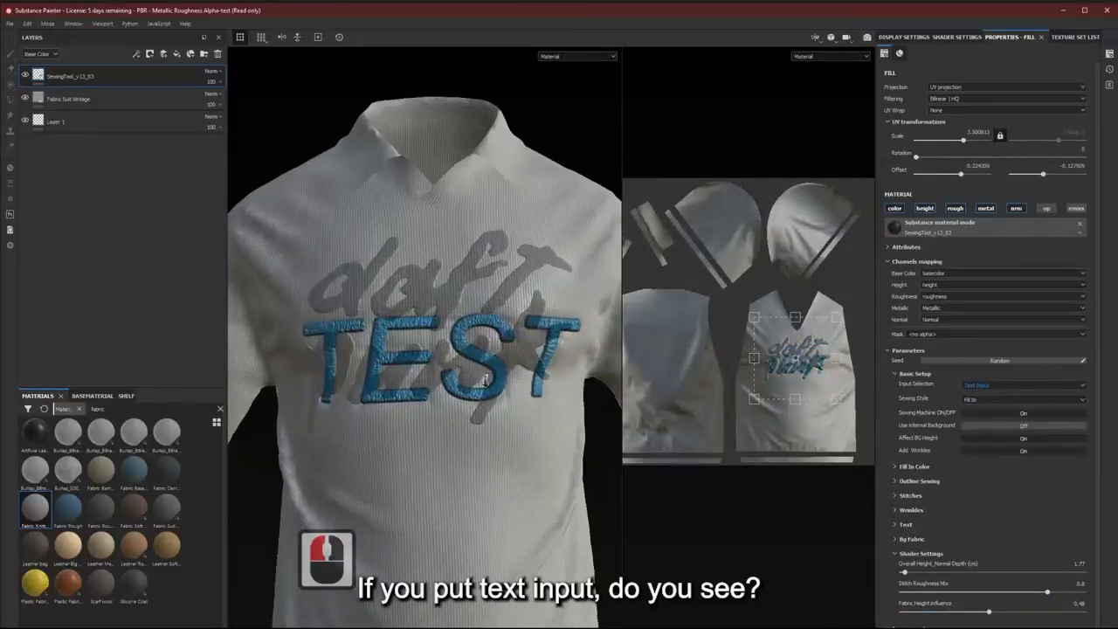
pyautogui.keyDown('alt'); pyautogui.moveTo(454, 339); pyautogui.dragTo(458, 353, button='right'); pyautogui.keyUp('alt')
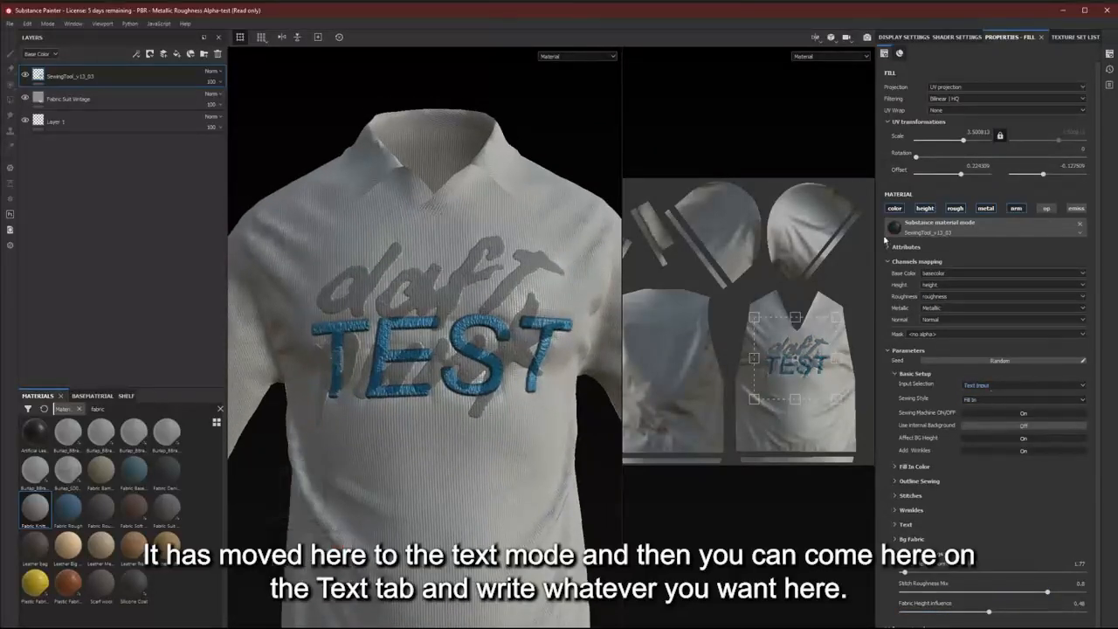
# Replace the TEST wording in the material's Text Input parameter with the designer's name in capitals.
pyautogui.click(900, 525)
pyautogui.moveTo(946, 537); pyautogui.dragTo(921, 538)
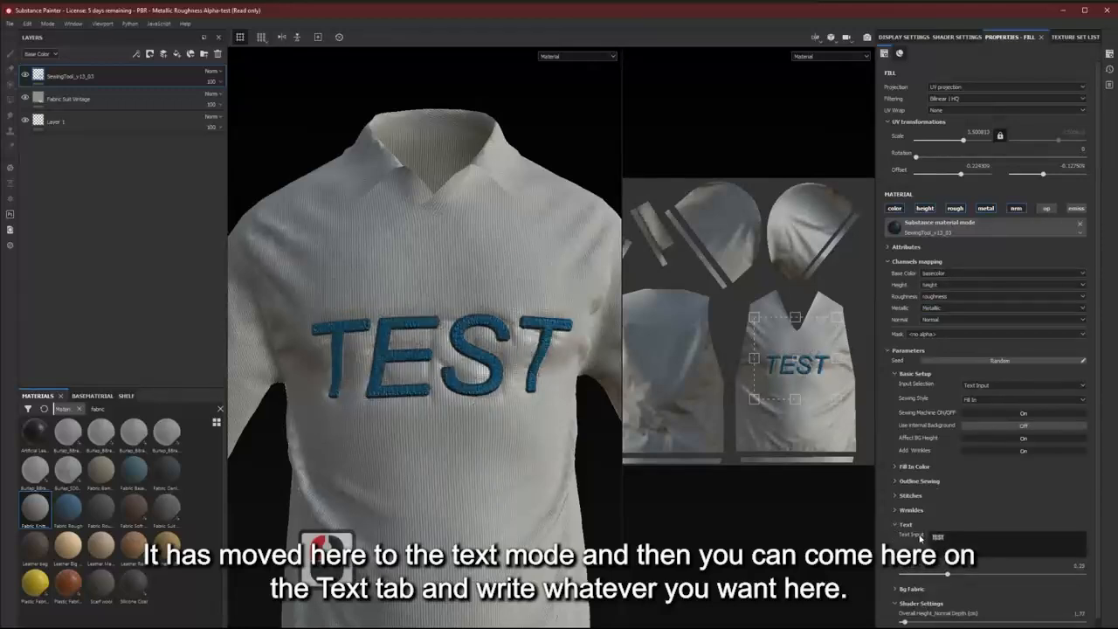
pyautogui.write('M')
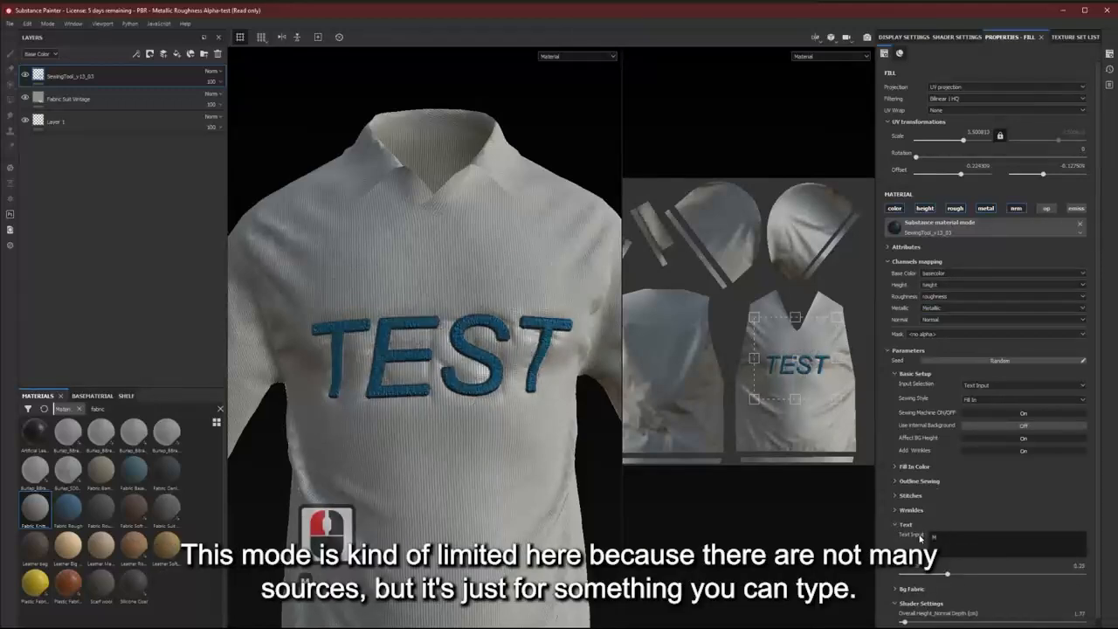
pyautogui.write('SOUZA')
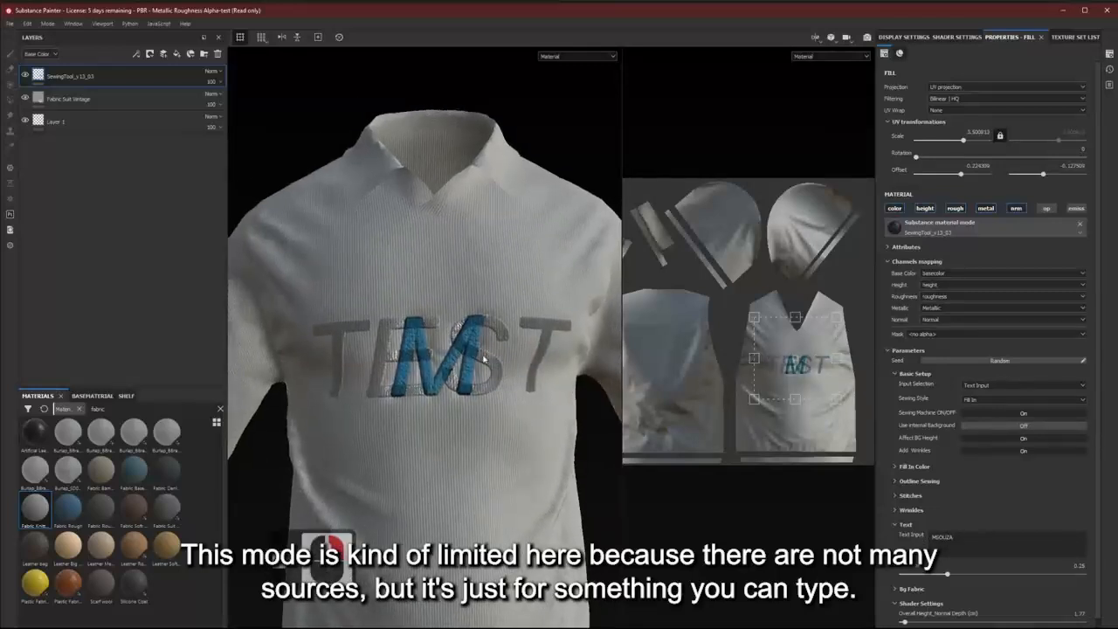
pyautogui.keyDown('shift'); pyautogui.moveTo(484, 359); pyautogui.dragTo(629, 385, button='right'); pyautogui.keyUp('shift')
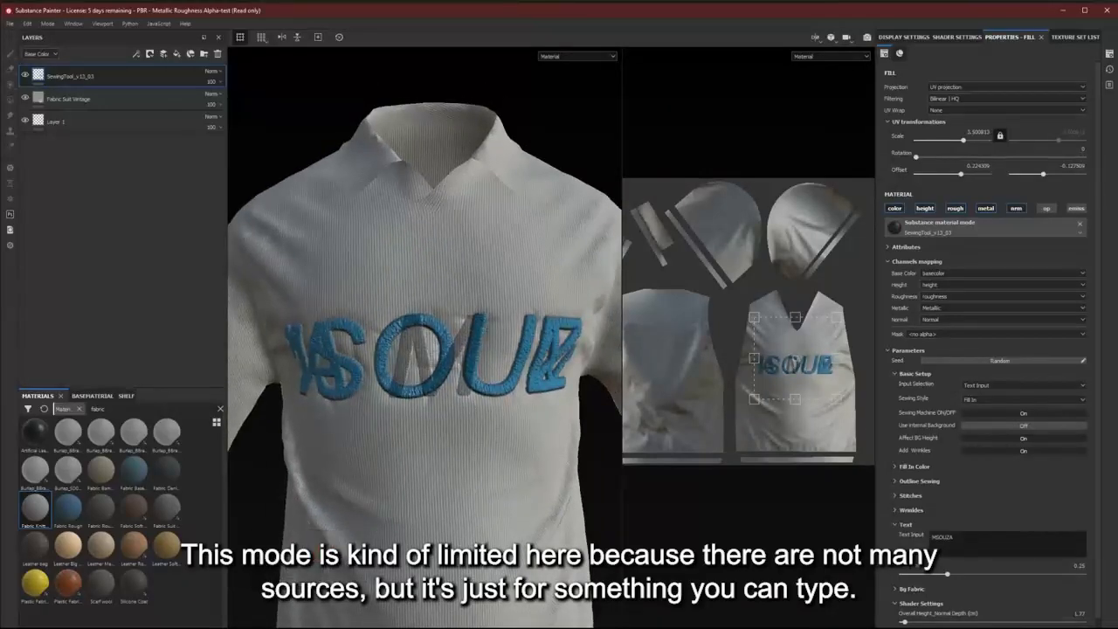
pyautogui.click(884, 539)
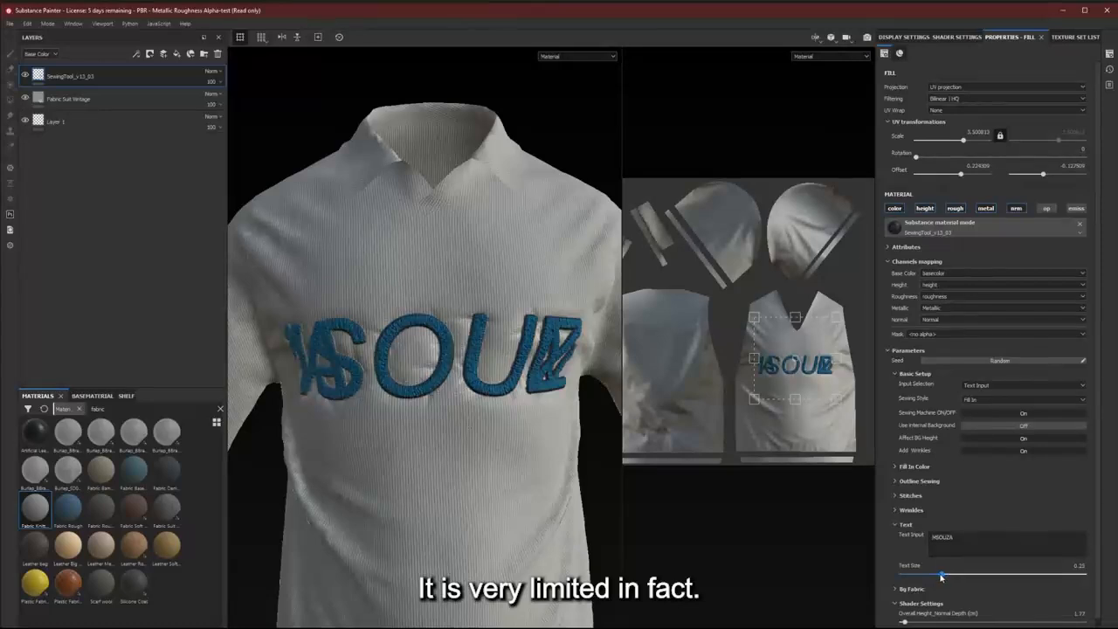
# Reduce the embroidery's Text Size to 0.2 and check the lettering across the shirt's chest.
pyautogui.moveTo(947, 575); pyautogui.dragTo(939, 578)
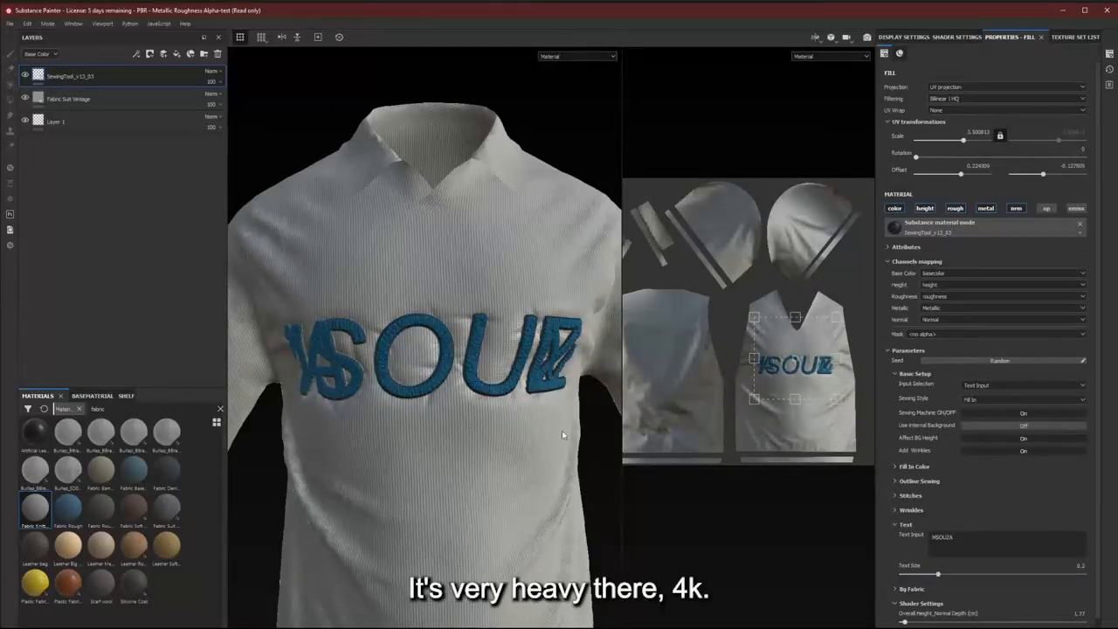
pyautogui.scroll(-3, 481, 318)
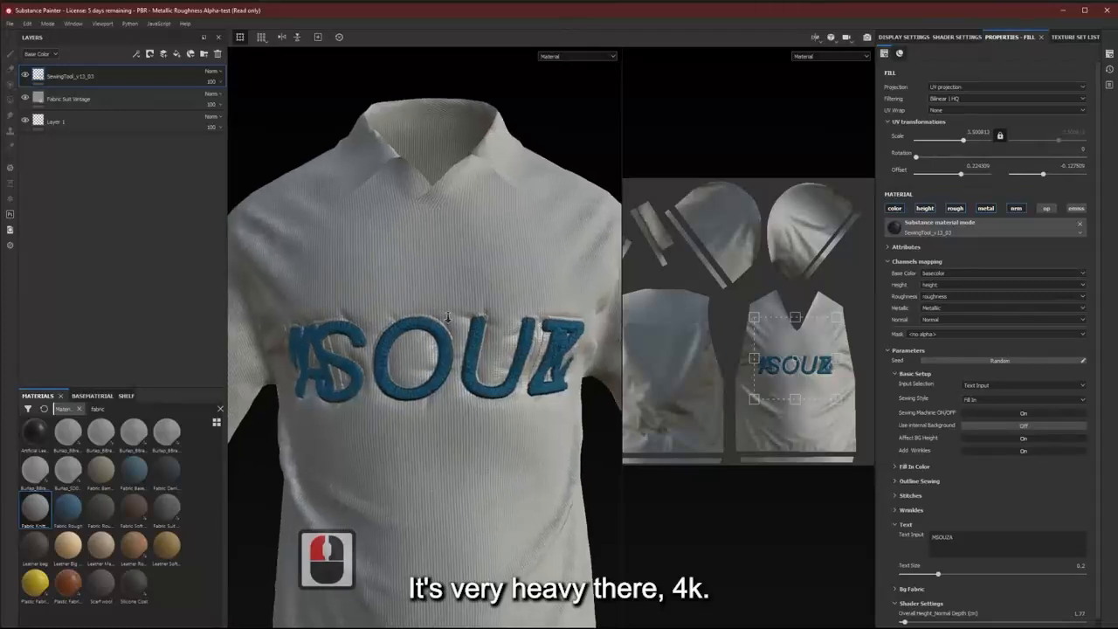
pyautogui.keyDown('alt'); pyautogui.moveTo(395, 269); pyautogui.dragTo(452, 299, button='right'); pyautogui.keyUp('alt')
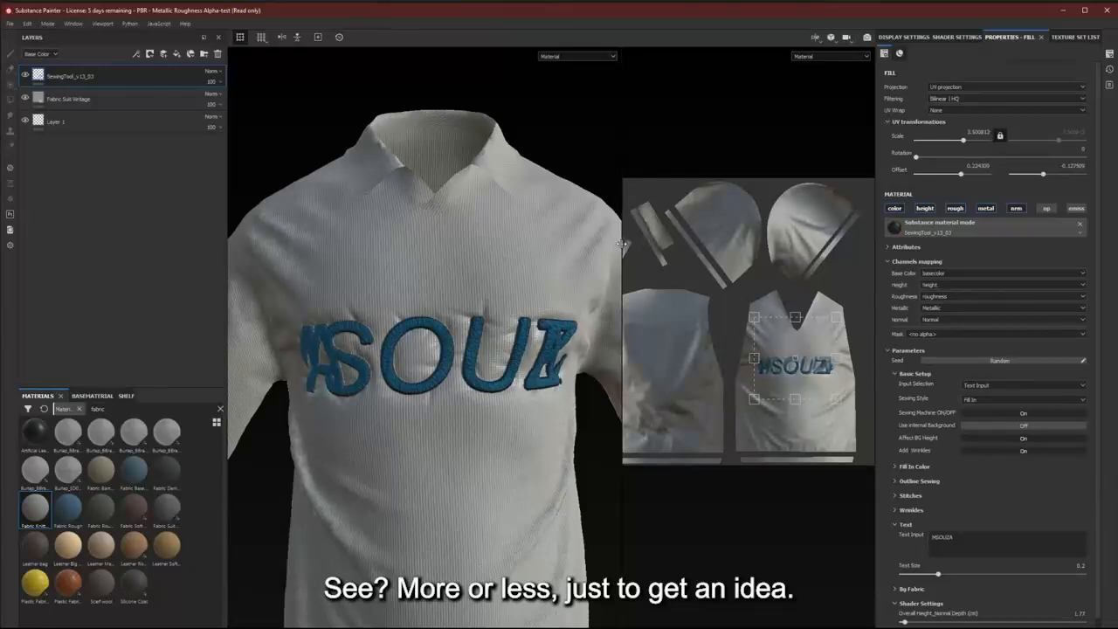
pyautogui.moveTo(623, 245); pyautogui.dragTo(647, 245)
pyautogui.keyDown('alt'); pyautogui.moveTo(562, 339); pyautogui.dragTo(564, 308); pyautogui.keyUp('alt')
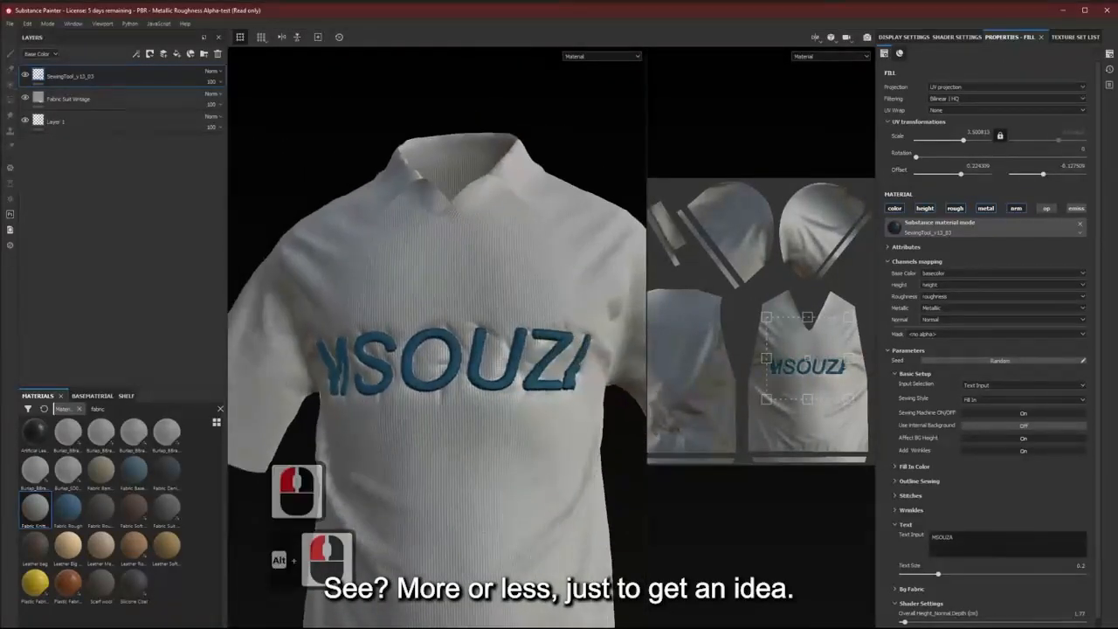
# Set the Input Selection to Custom Bitmap and browse the shelf's alphas for a black-and-white image.
pyautogui.click(975, 386)
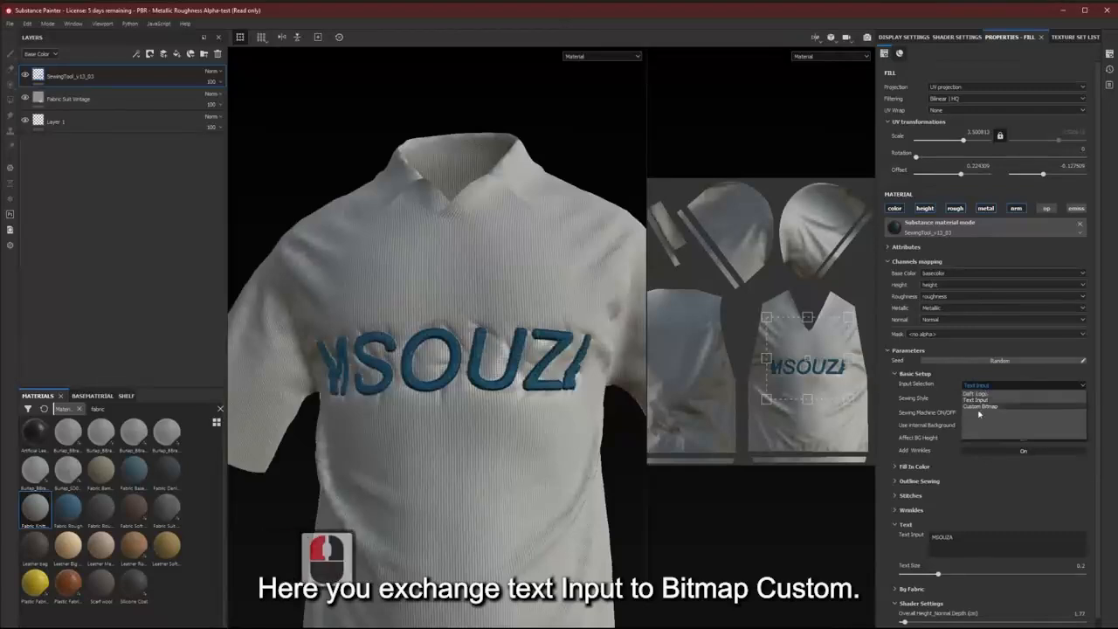
pyautogui.click(991, 408)
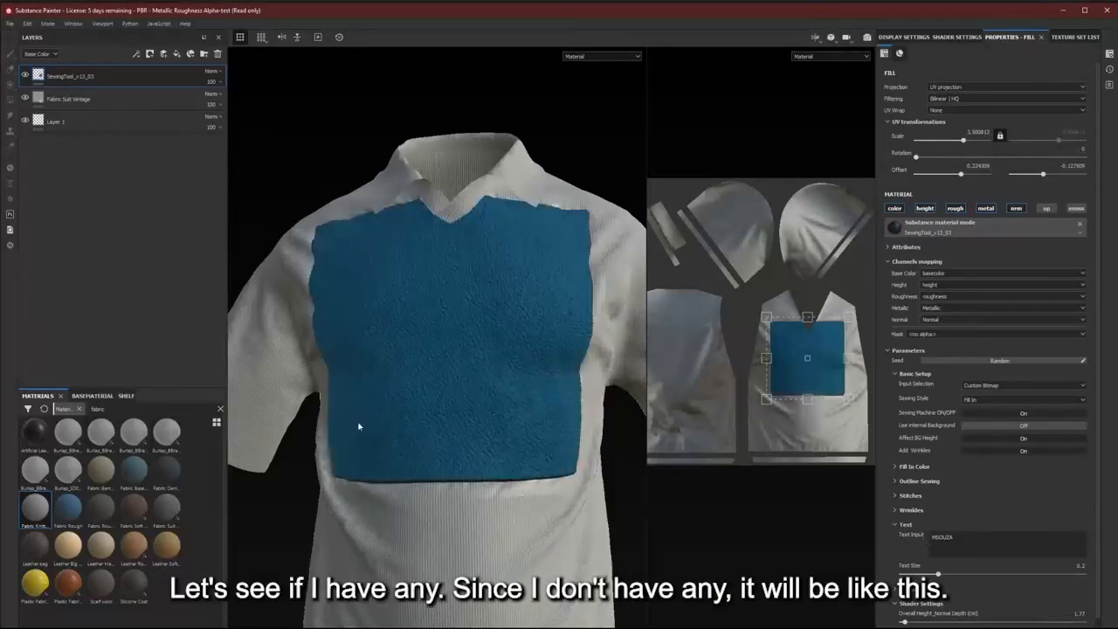
pyautogui.click(91, 396)
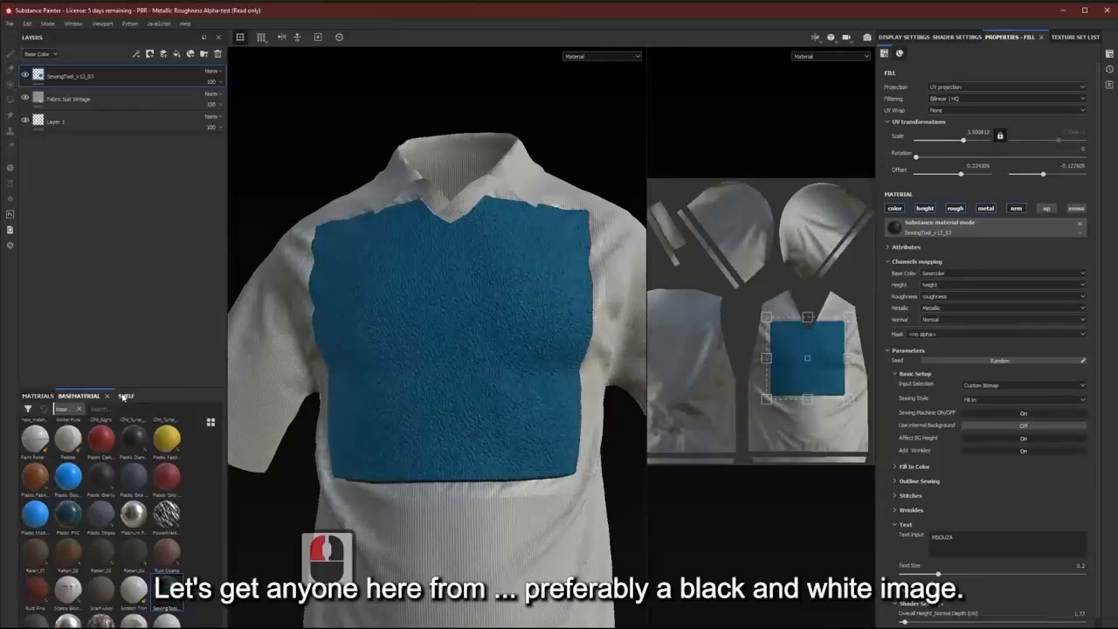
pyautogui.click(125, 396)
pyautogui.click(39, 443)
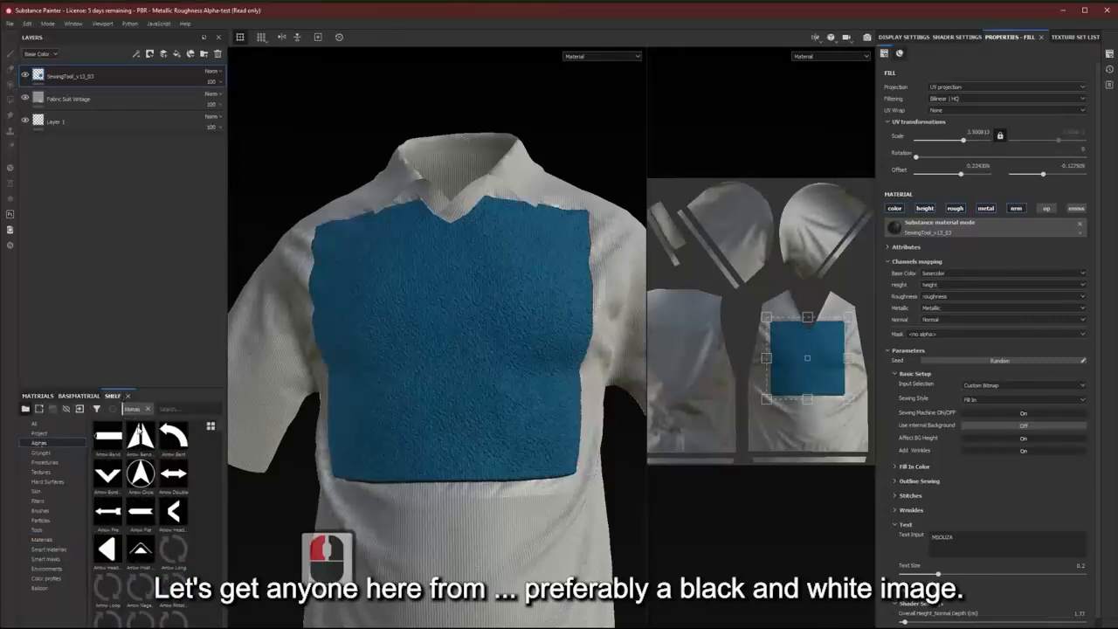
pyautogui.scroll(-3, 139, 524)
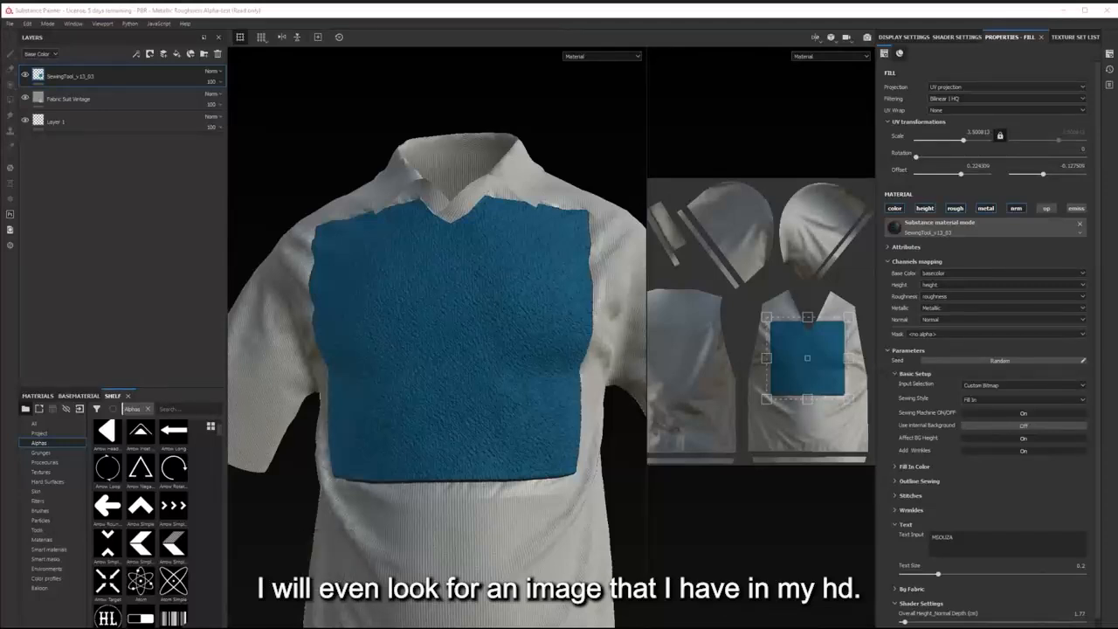
# In File Explorer, open the Test_Images folder inside the Sewing project folder and select adidas.png.
pyautogui.click(1005, 352)
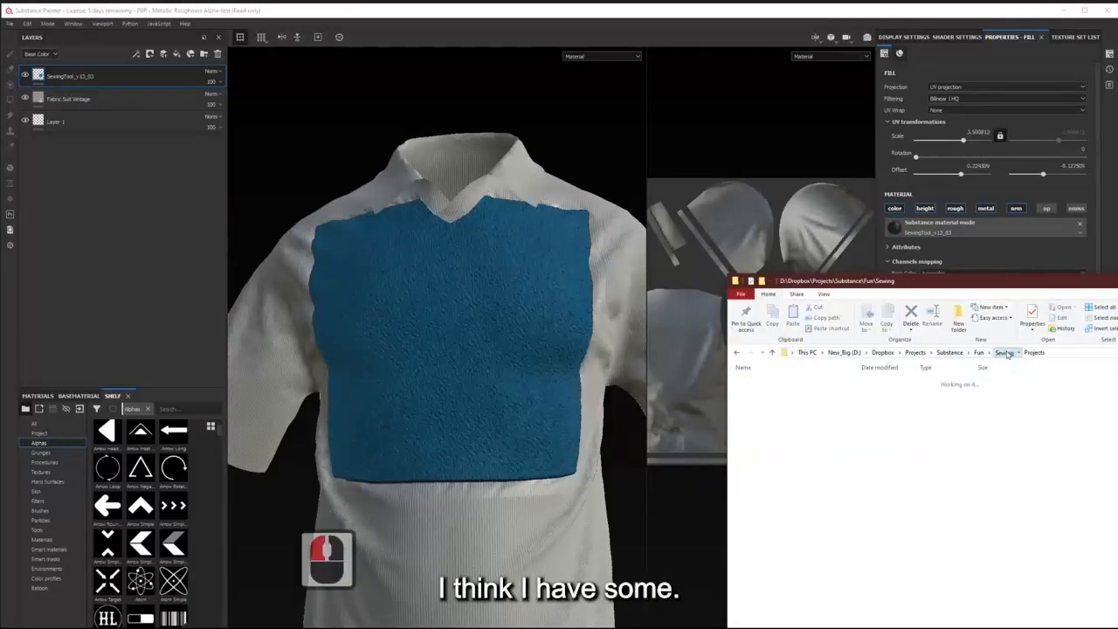
pyautogui.scroll(6, 888, 507)
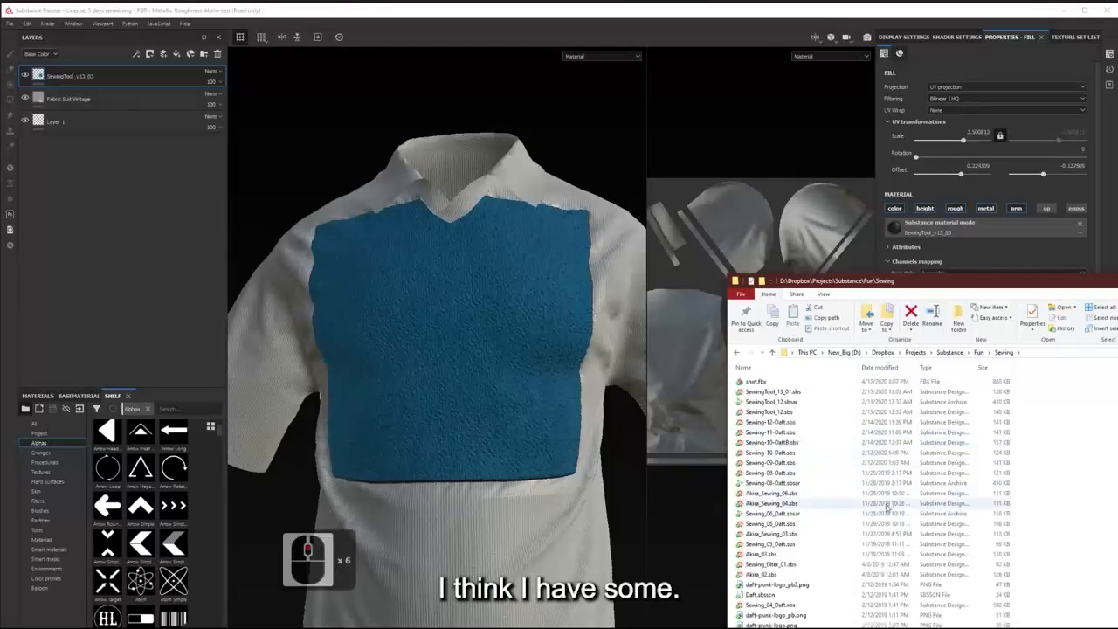
pyautogui.scroll(-6, 888, 508)
pyautogui.doubleClick(769, 508)
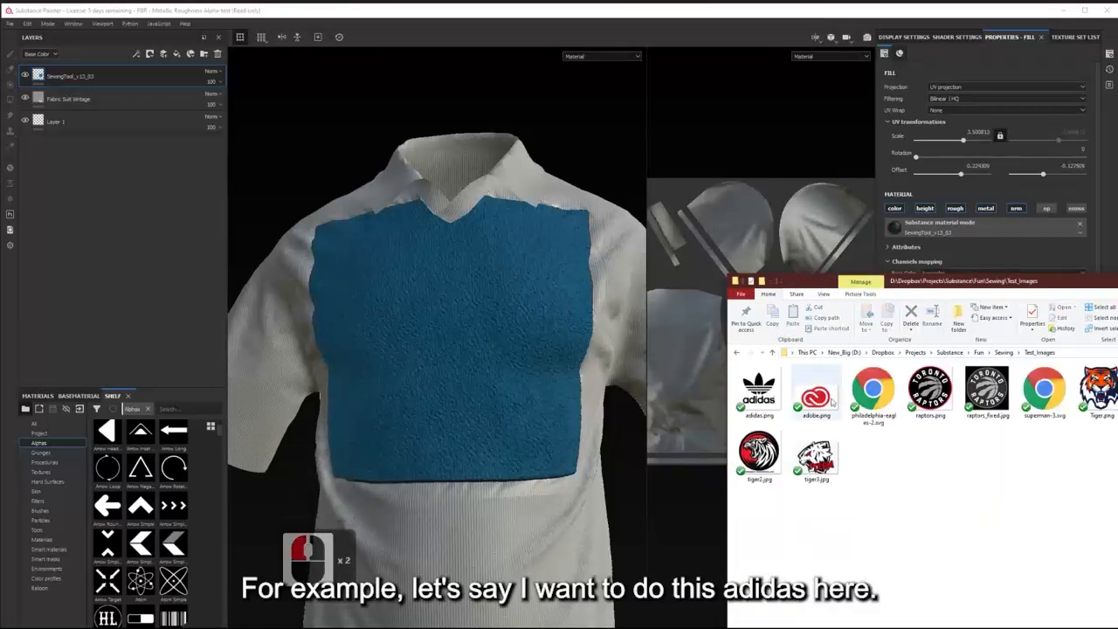
pyautogui.click(758, 392)
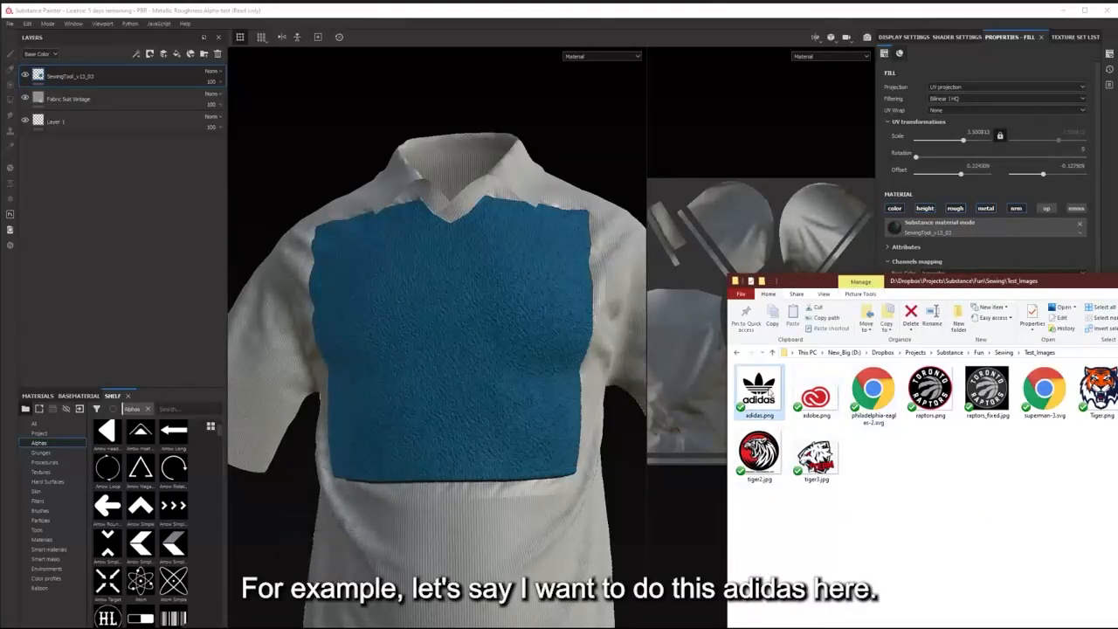
# Import adidas.png into the Substance Painter shelf as an alpha resource.
pyautogui.moveTo(759, 391); pyautogui.dragTo(137, 522)
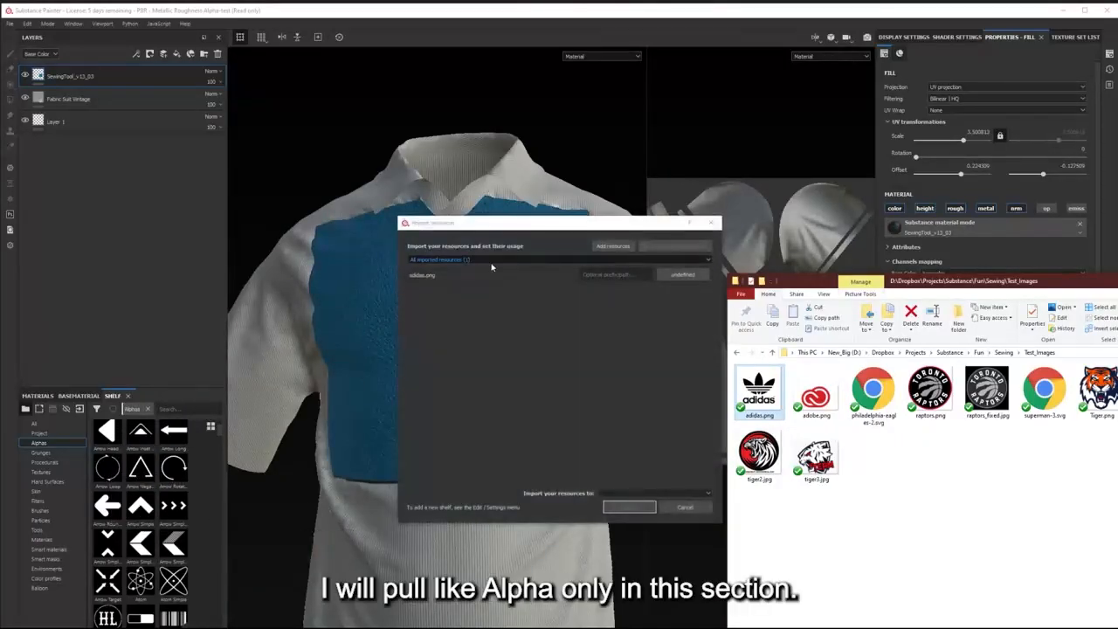
pyautogui.click(683, 274)
pyautogui.click(706, 295)
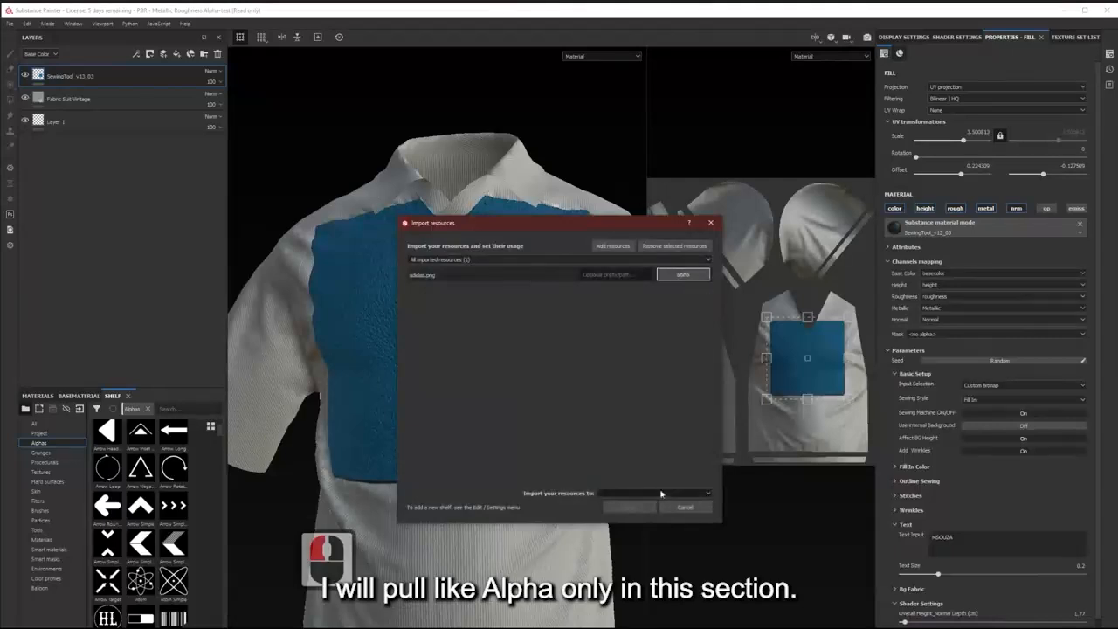
pyautogui.click(661, 493)
pyautogui.click(638, 509)
pyautogui.click(628, 507)
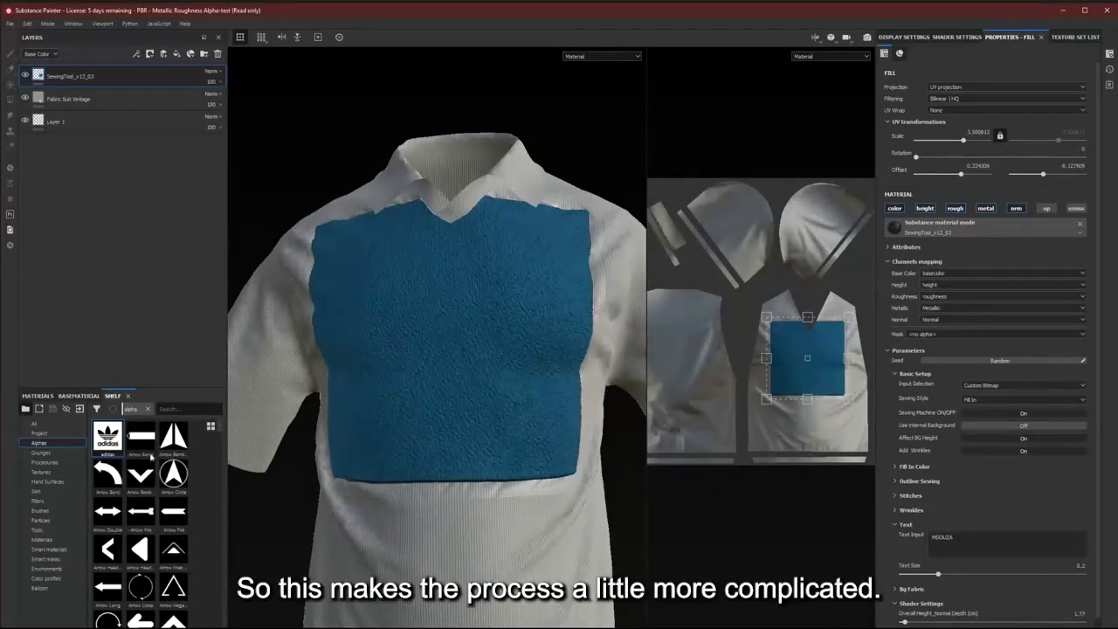
# Assign the imported adidas alpha to the SewingTool material's Custom Map image input.
pyautogui.moveTo(109, 434)
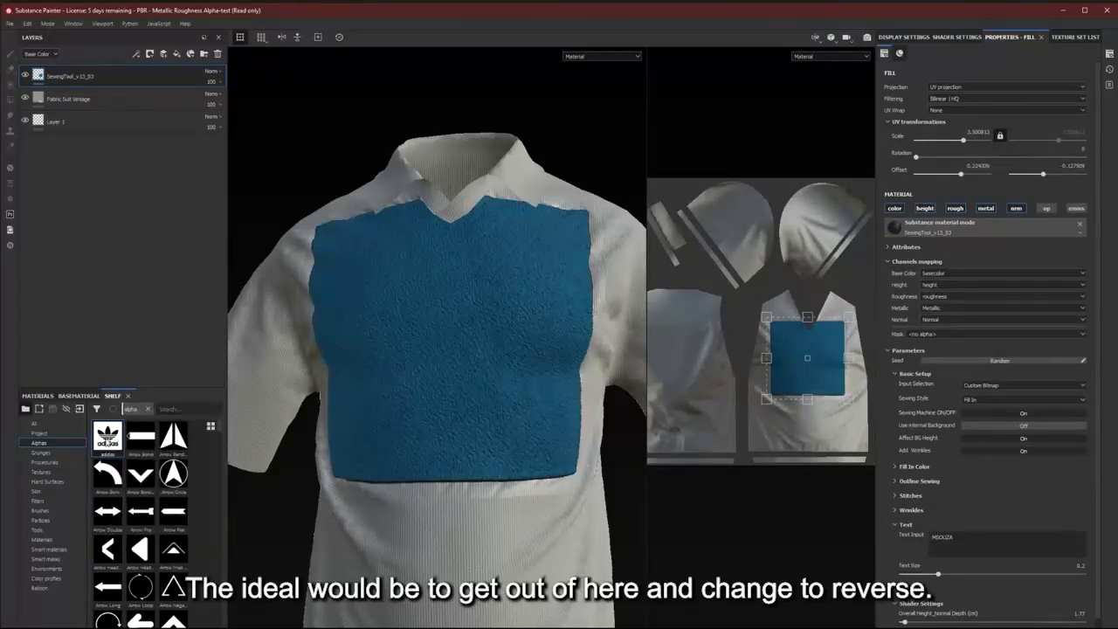
pyautogui.moveTo(120, 450); pyautogui.dragTo(315, 463)
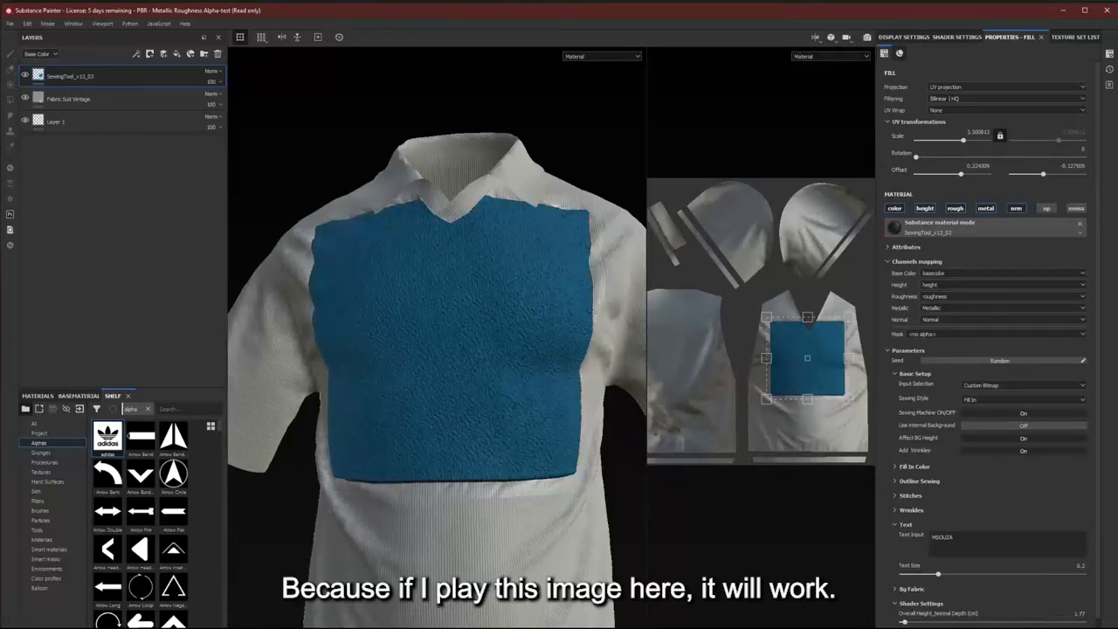
pyautogui.scroll(-3, 920, 607)
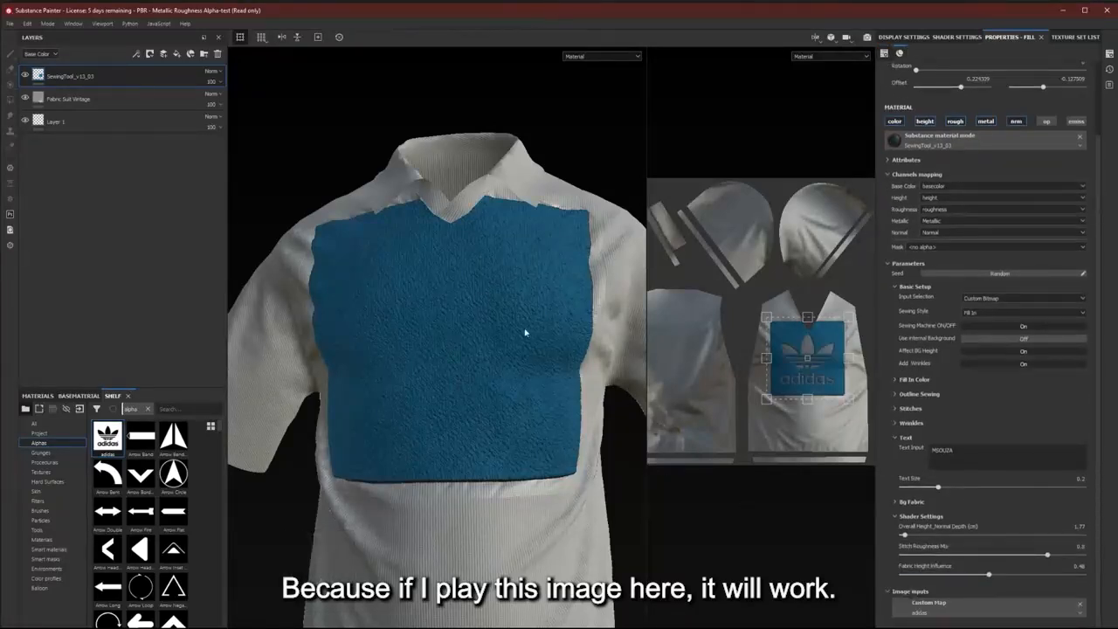
# Examine the adidas embroidery up close in the UV view and from several angles on the shirt.
pyautogui.scroll(7, 814, 367)
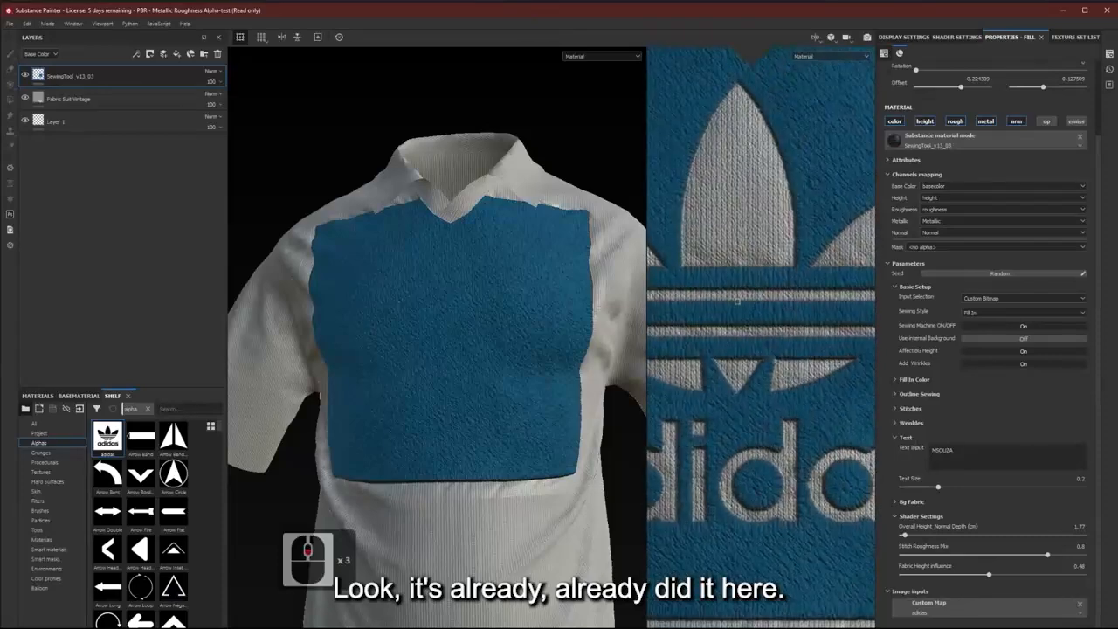
pyautogui.scroll(-3, 814, 367)
pyautogui.keyDown('alt'); pyautogui.moveTo(1021, 541); pyautogui.dragTo(1066, 568, button='right'); pyautogui.keyUp('alt')
pyautogui.keyDown('alt'); pyautogui.moveTo(470, 367); pyautogui.dragTo(445, 402, button='right'); pyautogui.keyUp('alt')
pyautogui.moveTo(446, 402)
pyautogui.keyDown('alt'); pyautogui.mouseDown()
pyautogui.moveTo(337, 402)
pyautogui.moveTo(439, 408)
pyautogui.mouseUp(); pyautogui.keyUp('alt')
pyautogui.keyDown('alt'); pyautogui.moveTo(439, 408); pyautogui.dragTo(437, 393, button='right'); pyautogui.keyUp('alt')
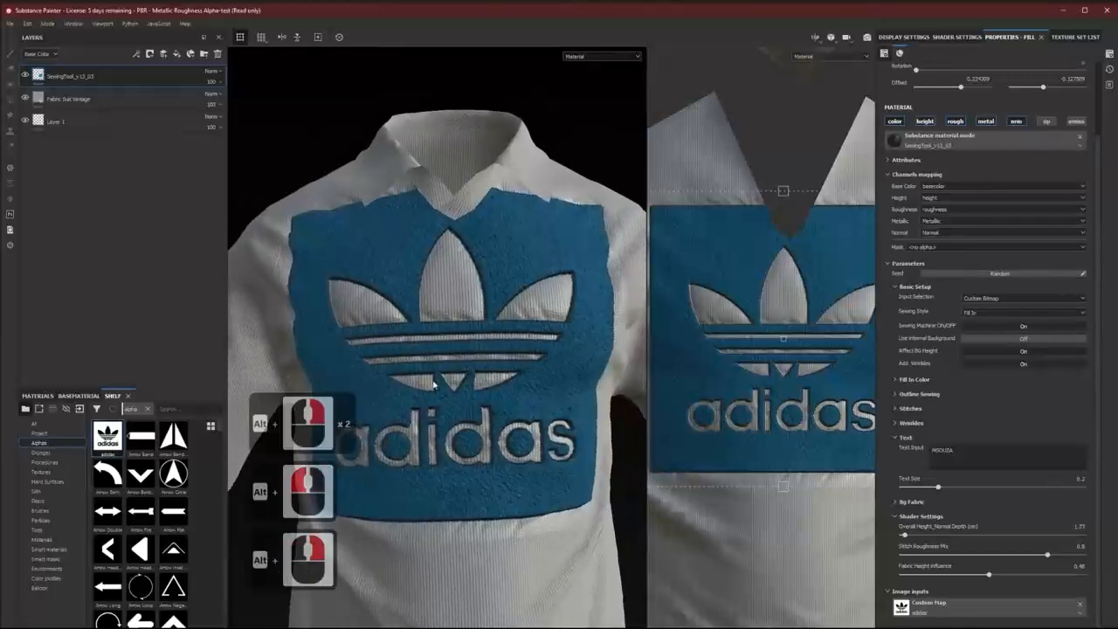
pyautogui.keyDown('alt'); pyautogui.moveTo(437, 393); pyautogui.dragTo(428, 416, button='middle'); pyautogui.keyUp('alt')
pyautogui.keyDown('alt'); pyautogui.moveTo(428, 416); pyautogui.dragTo(386, 419); pyautogui.keyUp('alt')
pyautogui.keyDown('alt'); pyautogui.moveTo(386, 418); pyautogui.dragTo(335, 407, button='middle'); pyautogui.keyUp('alt')
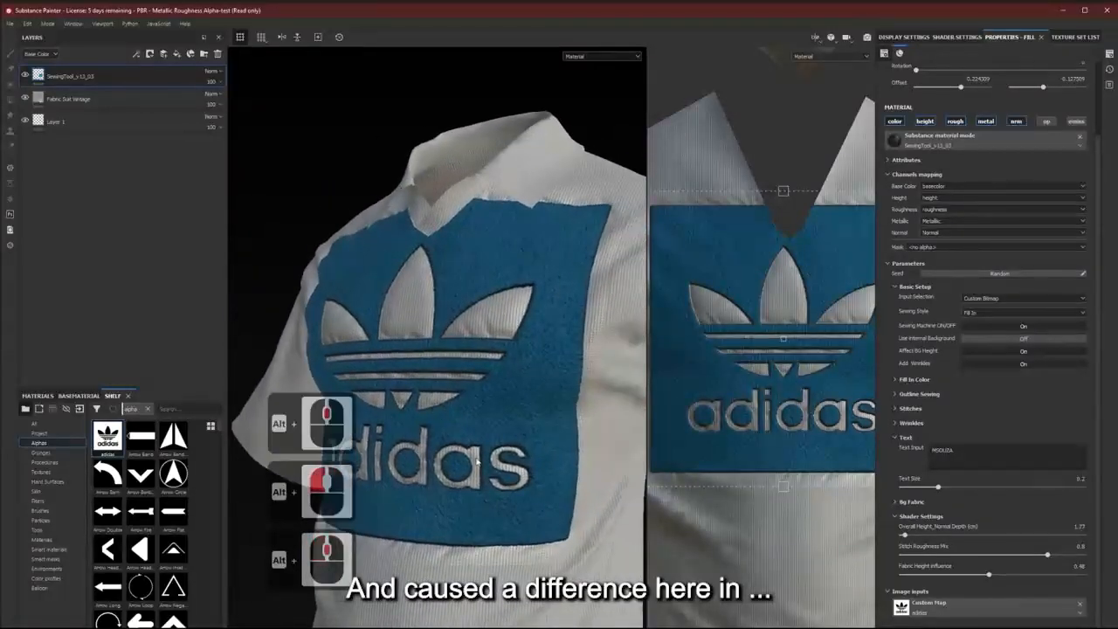
# Try the mask output as the SewingTool material's Mask, and return it to no alpha.
pyautogui.keyDown('alt'); pyautogui.moveTo(334, 407); pyautogui.dragTo(390, 435, button='right'); pyautogui.keyUp('alt')
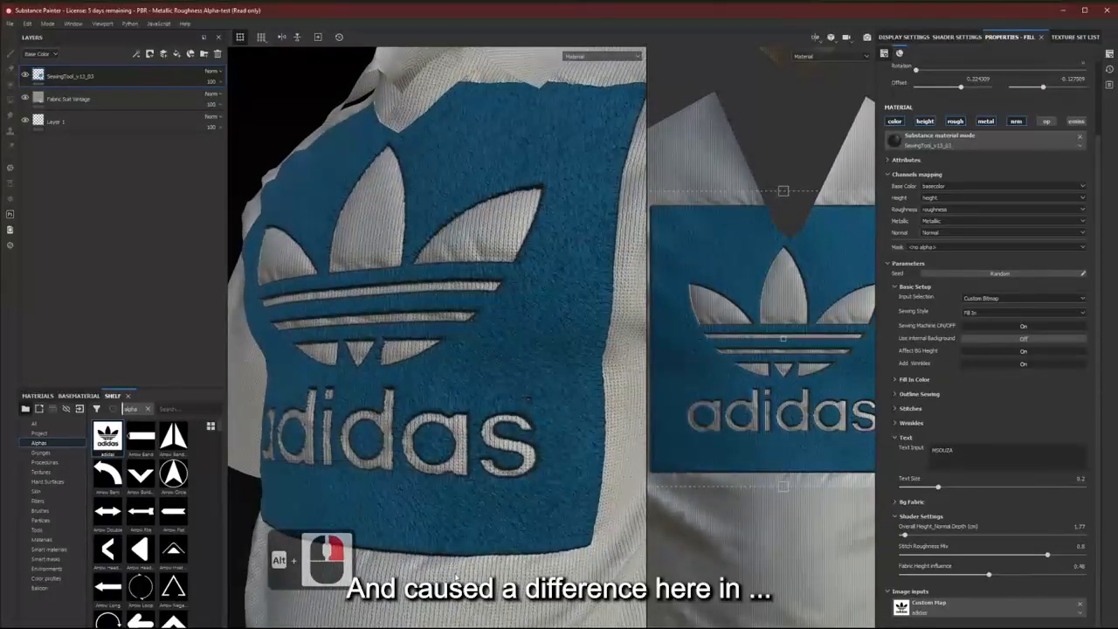
pyautogui.keyDown('alt'); pyautogui.moveTo(527, 400); pyautogui.dragTo(450, 542, button='right'); pyautogui.keyUp('alt')
pyautogui.moveTo(525, 551)
pyautogui.keyDown('alt'); pyautogui.mouseDown()
pyautogui.moveTo(406, 559)
pyautogui.moveTo(511, 543)
pyautogui.mouseUp(); pyautogui.keyUp('alt')
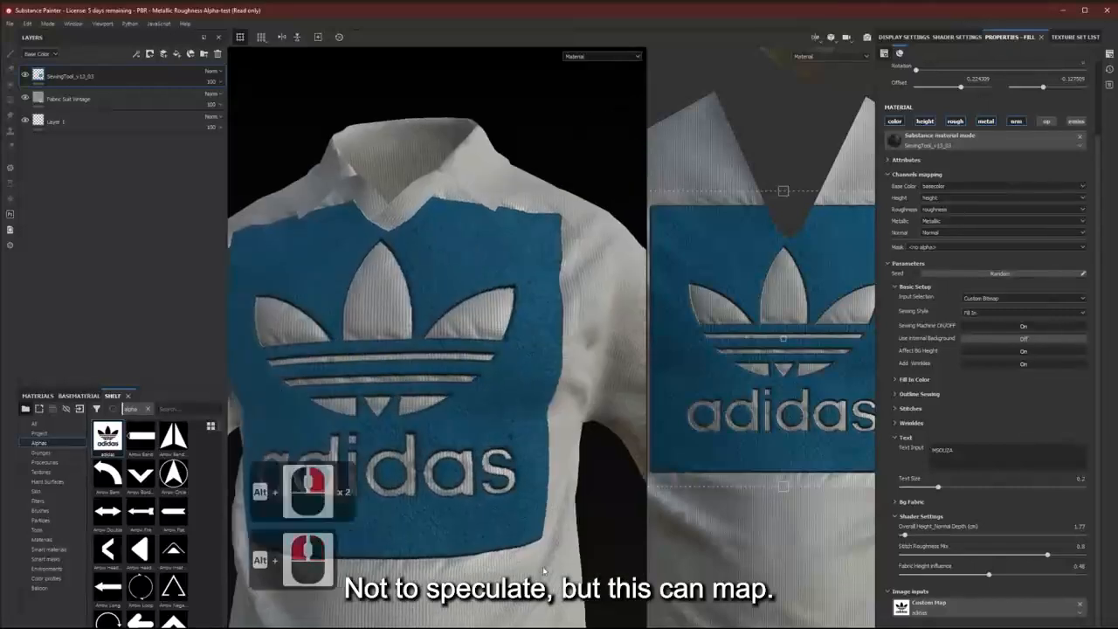
pyautogui.keyDown('alt'); pyautogui.moveTo(511, 543); pyautogui.dragTo(467, 517, button='right'); pyautogui.keyUp('alt')
pyautogui.keyDown('alt'); pyautogui.moveTo(467, 517); pyautogui.dragTo(486, 508, button='middle'); pyautogui.keyUp('alt')
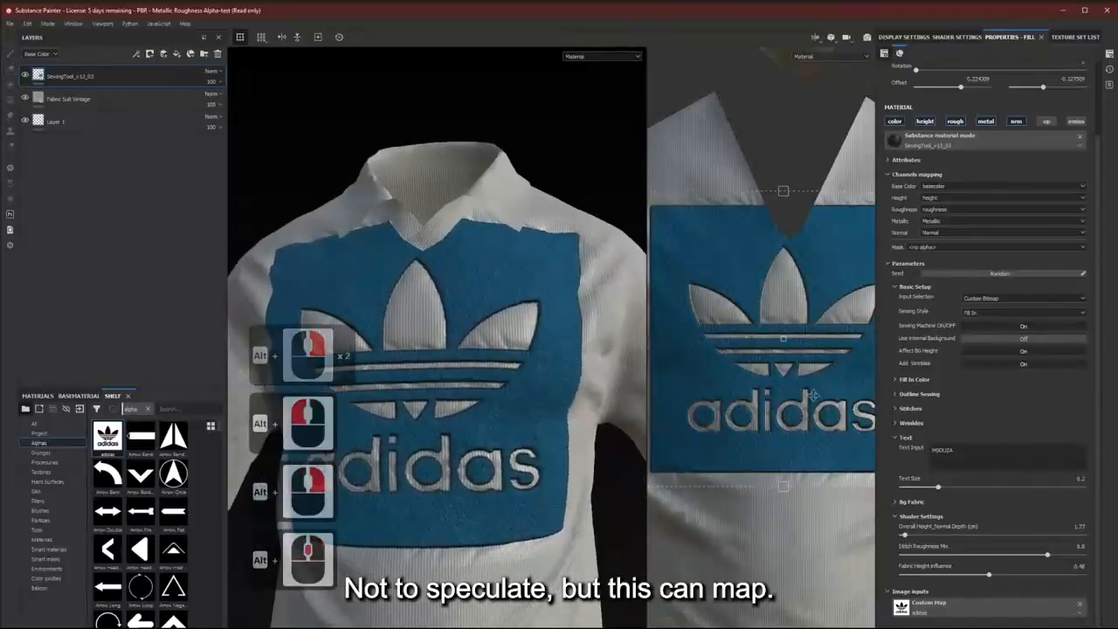
pyautogui.click(928, 247)
pyautogui.click(926, 293)
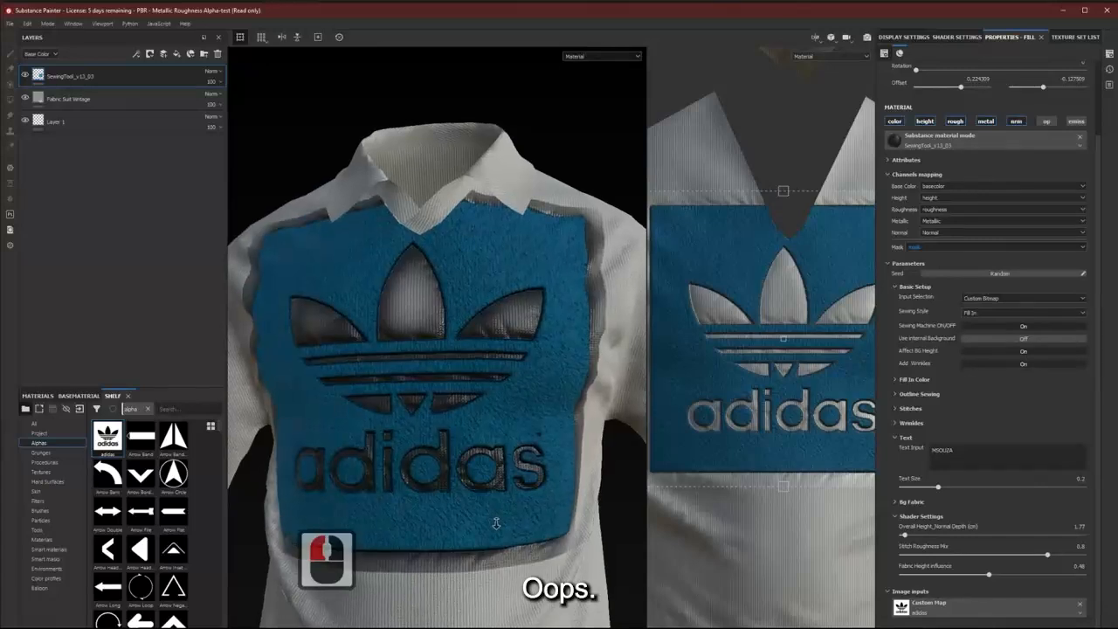
pyautogui.click(936, 248)
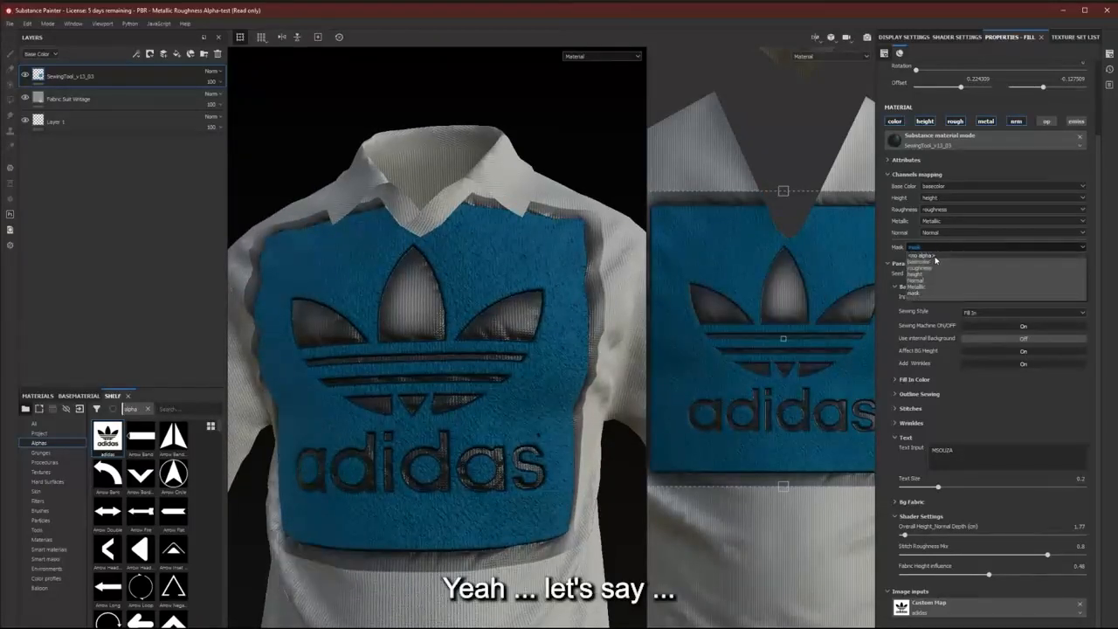
pyautogui.click(935, 256)
pyautogui.keyDown('alt'); pyautogui.moveTo(482, 436); pyautogui.dragTo(485, 448); pyautogui.keyUp('alt')
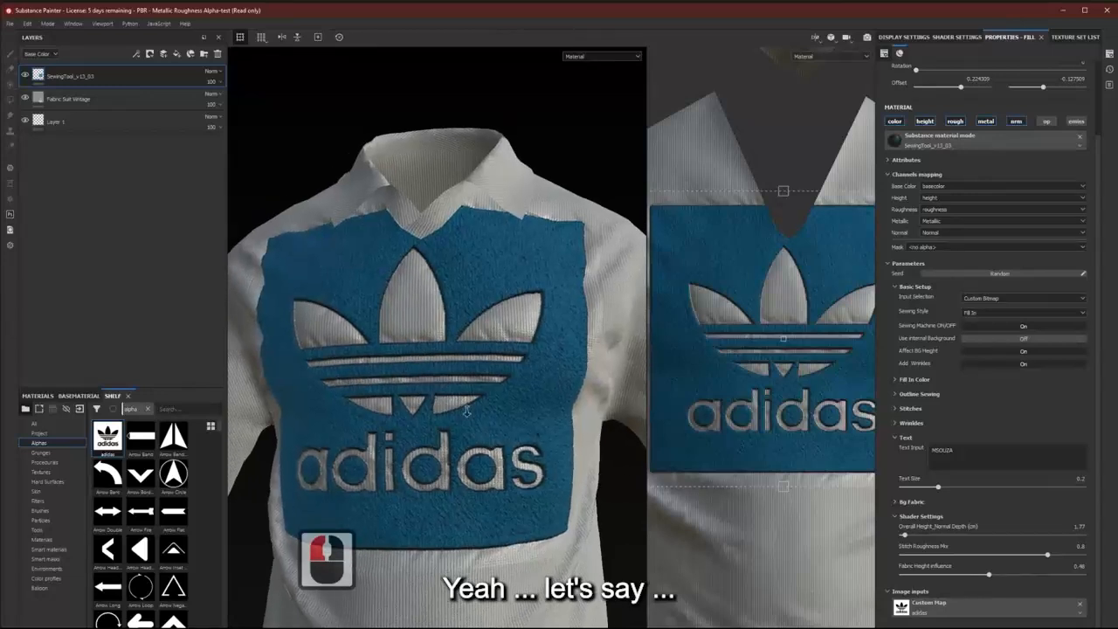
pyautogui.keyDown('alt'); pyautogui.moveTo(485, 447); pyautogui.dragTo(465, 439, button='right'); pyautogui.keyUp('alt')
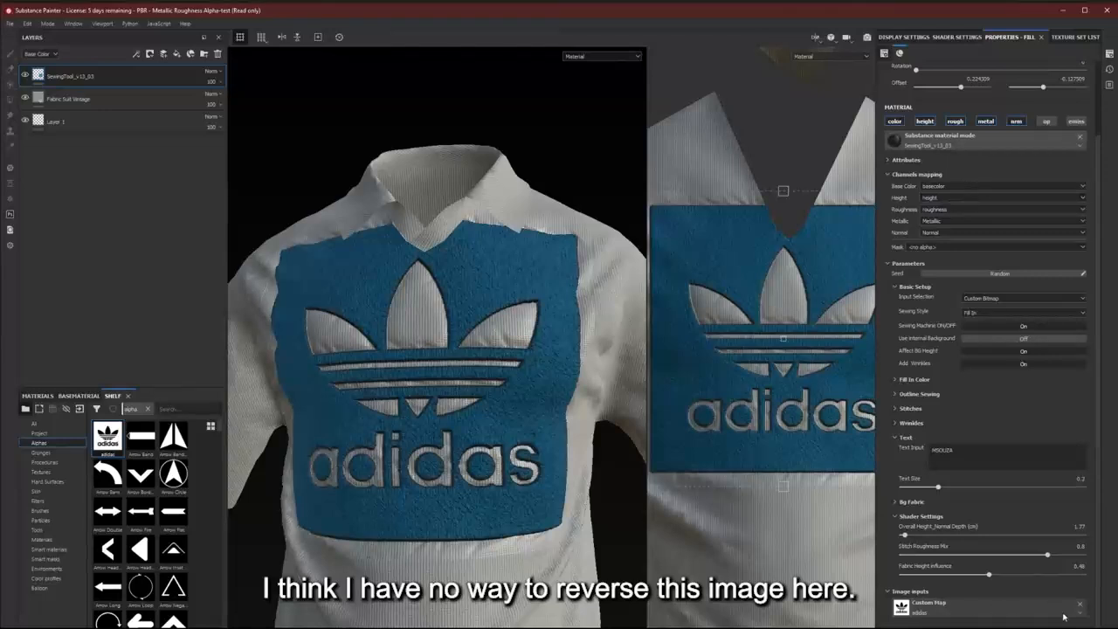
# Add an empty paint layer above the SewingTool layer.
pyautogui.click(1080, 615)
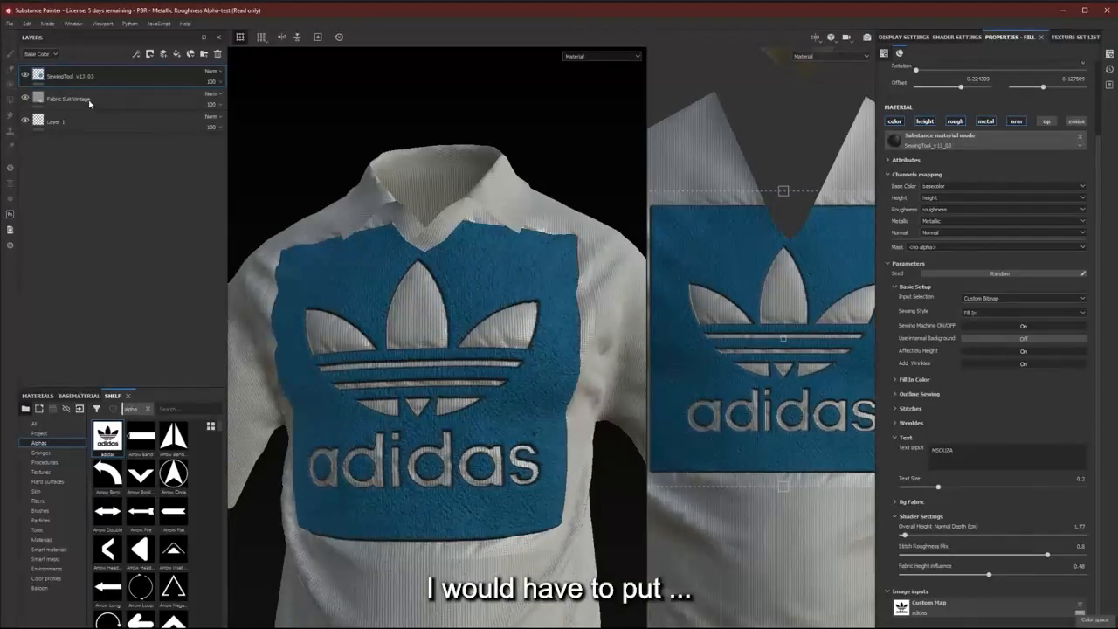
pyautogui.click(175, 56)
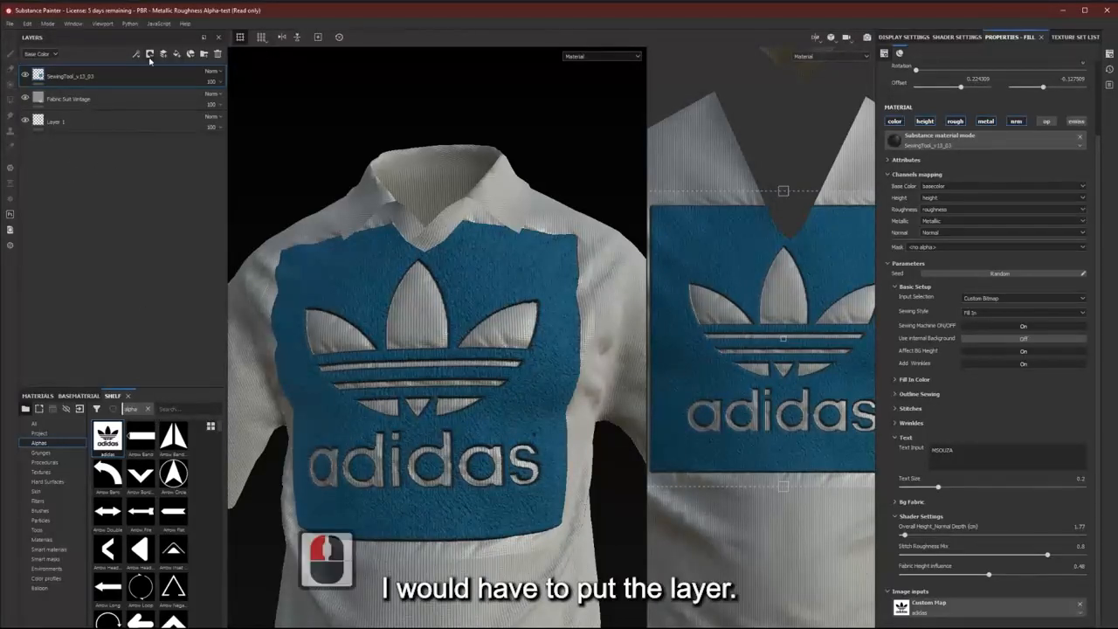
pyautogui.click(162, 54)
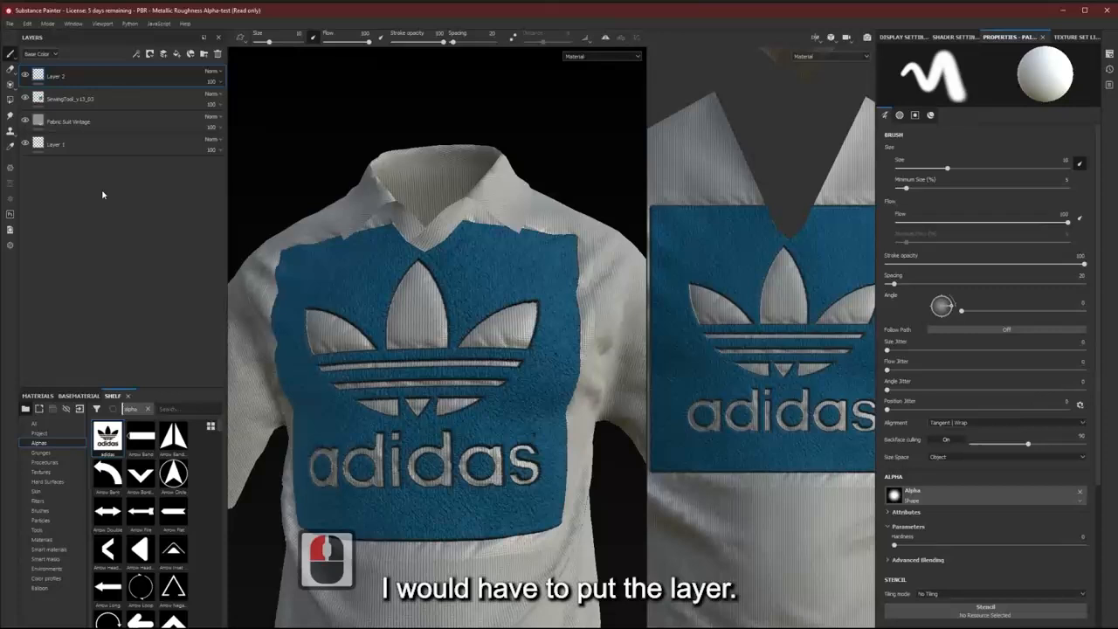
# Add a fill effect to Layer 1, below the fabric layer.
pyautogui.click(61, 145)
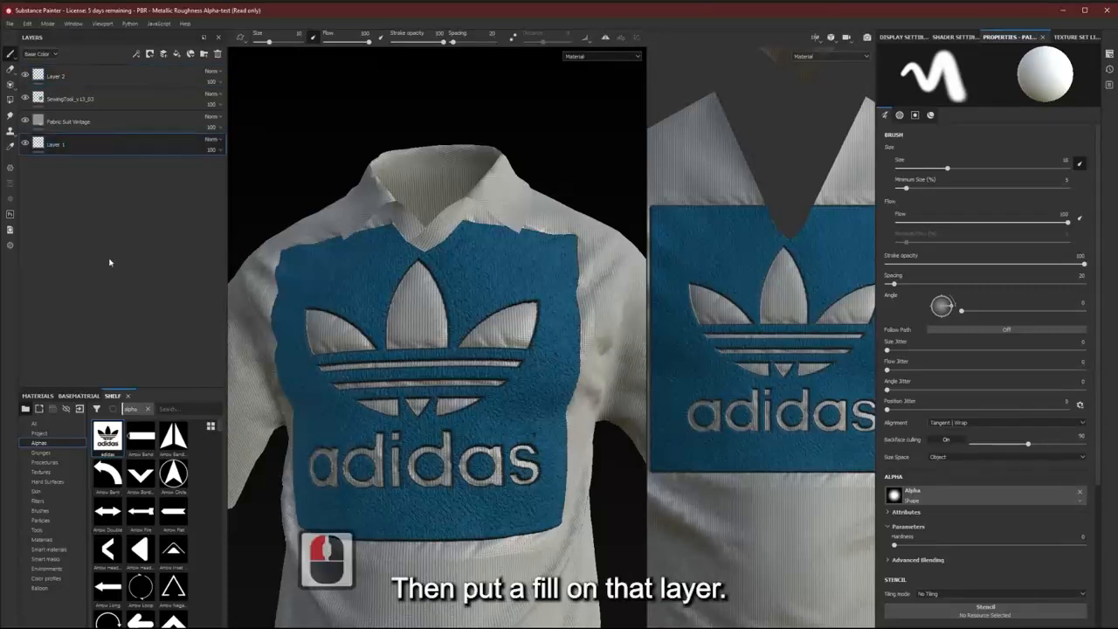
pyautogui.click(136, 55)
pyautogui.click(159, 91)
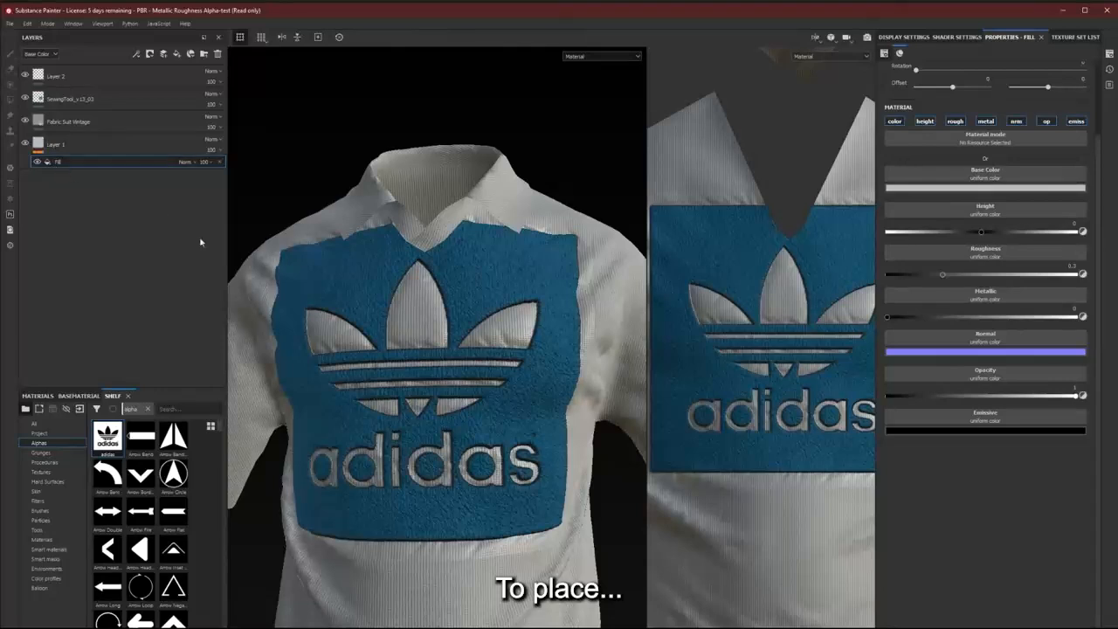
# Keep only the color channel active in Layer 1's fill and set its Base Color to the adidas alpha.
pyautogui.click(926, 122)
pyautogui.click(956, 122)
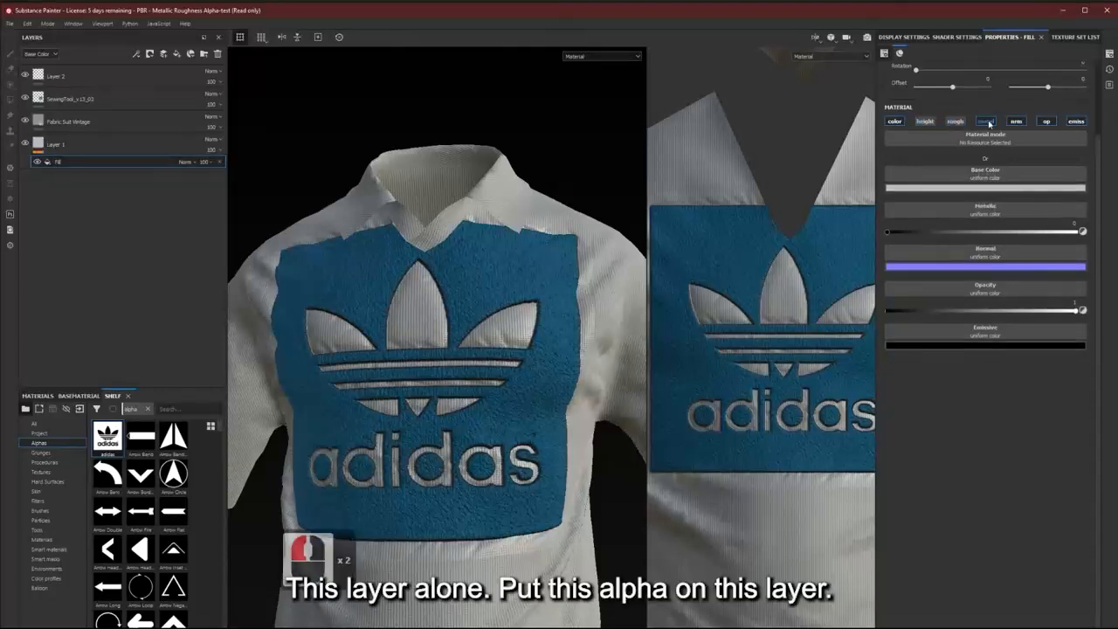
pyautogui.click(986, 121)
pyautogui.click(1016, 122)
pyautogui.click(1047, 122)
pyautogui.click(1077, 121)
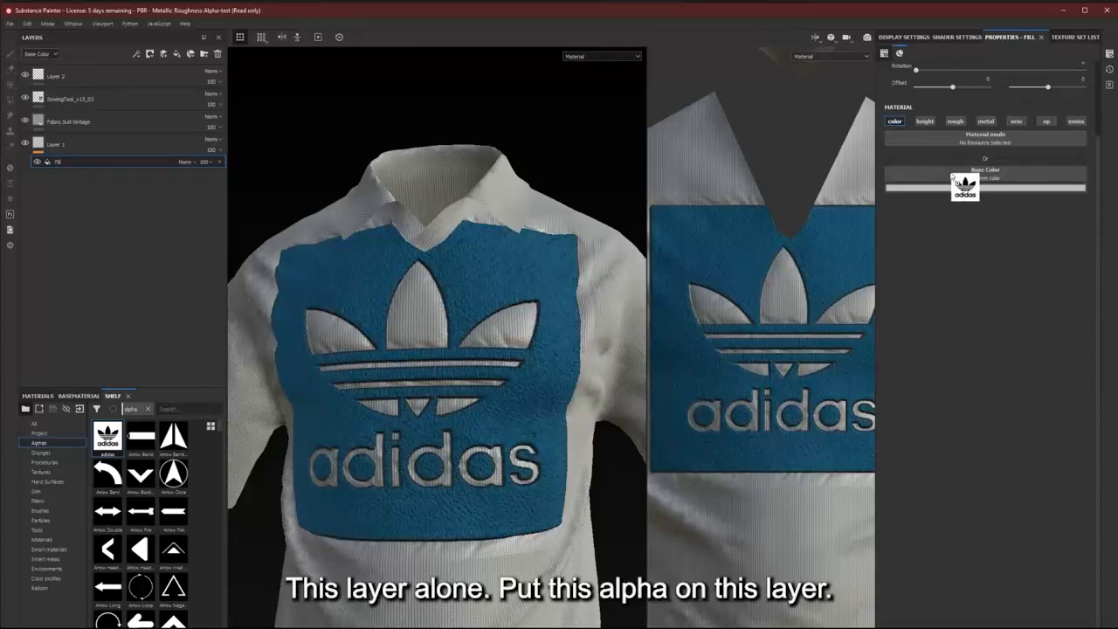
pyautogui.moveTo(952, 177); pyautogui.dragTo(954, 179)
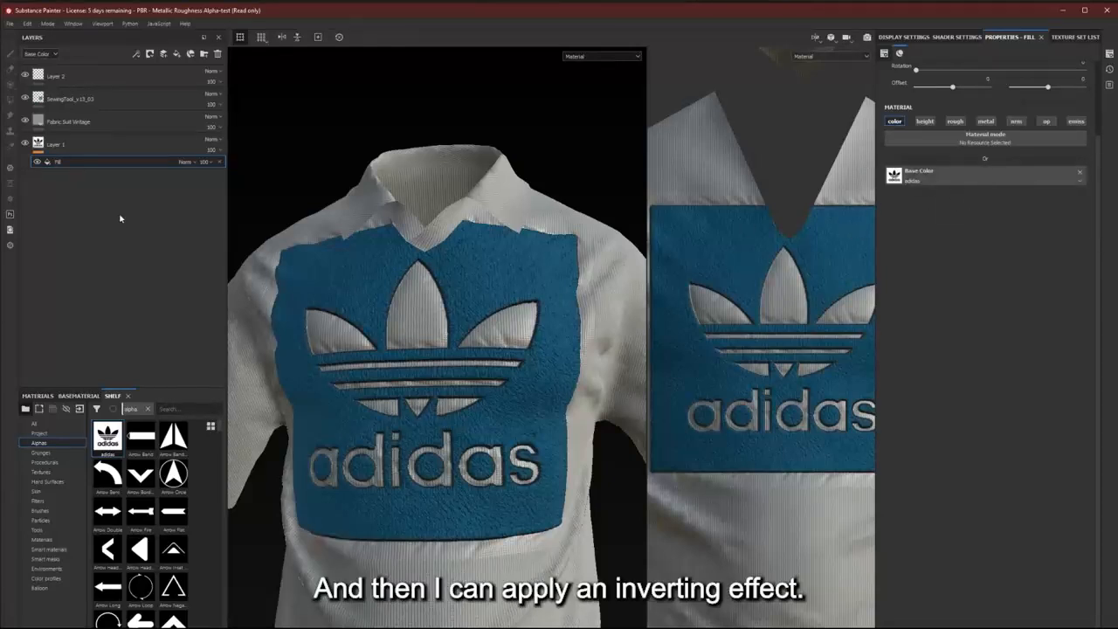
# Add a Levels effect on Layer 1's Base Color and invert it, checking the layer's thumbnail.
pyautogui.click(137, 54)
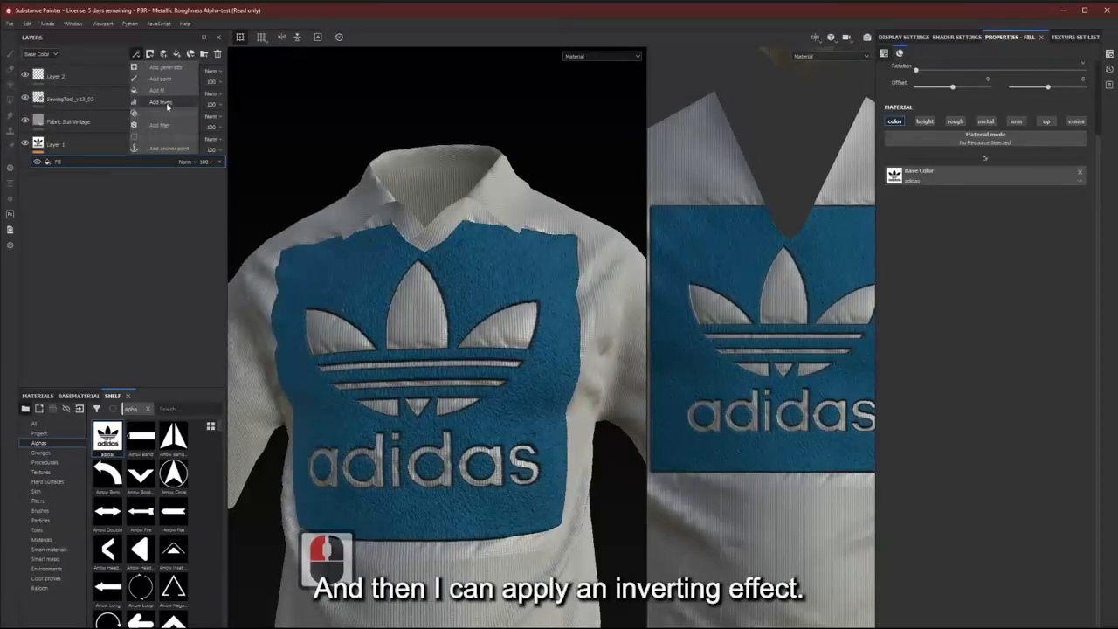
pyautogui.click(160, 102)
pyautogui.click(1053, 152)
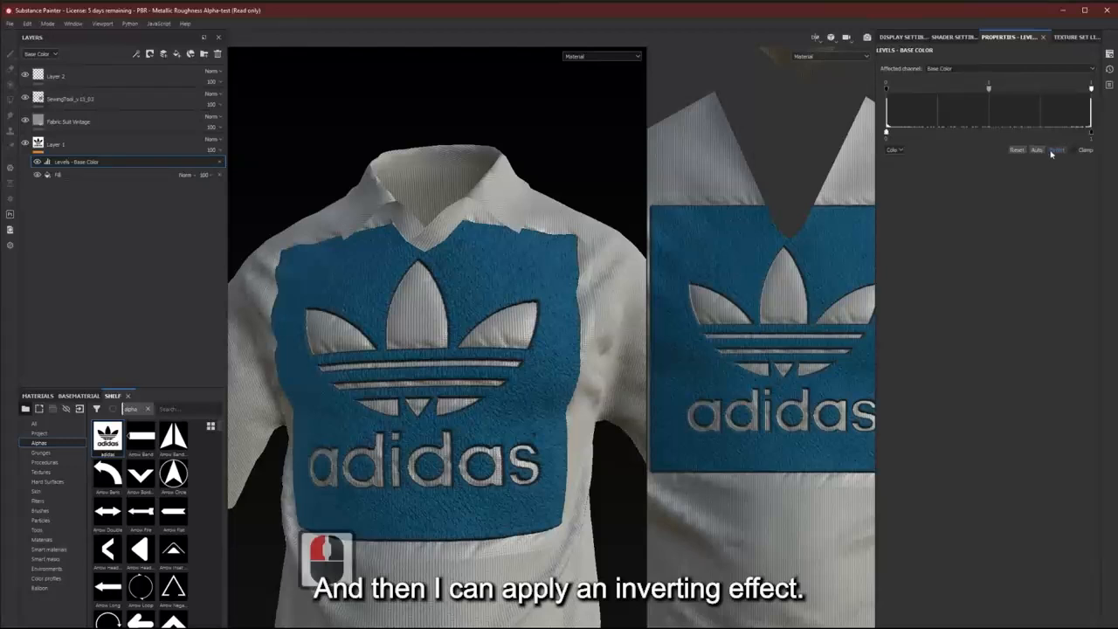
pyautogui.click(37, 145)
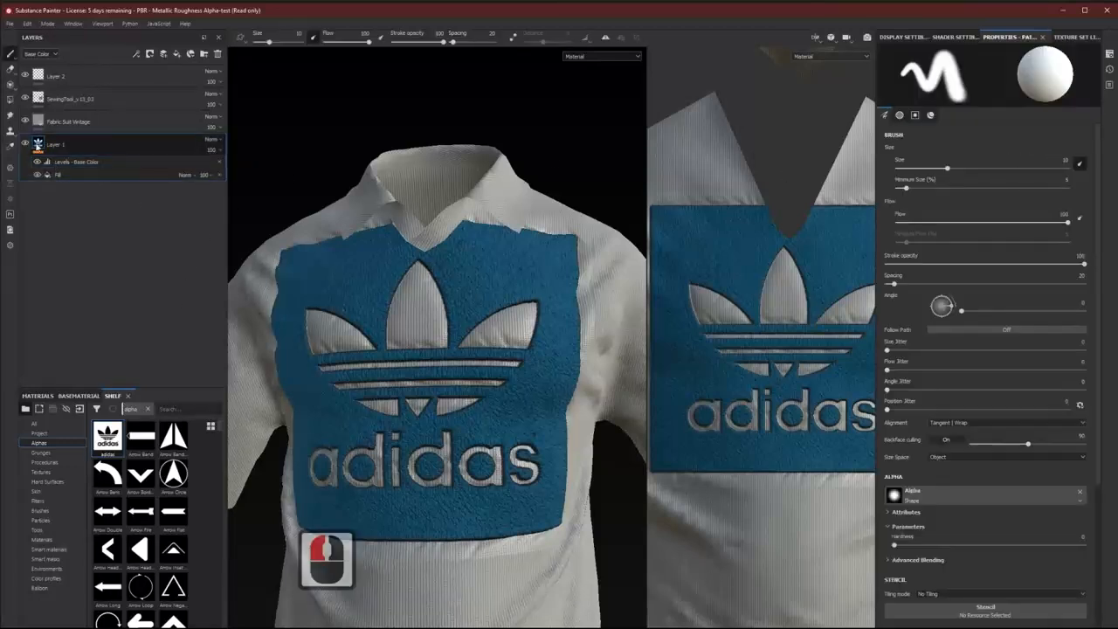
pyautogui.click(37, 146)
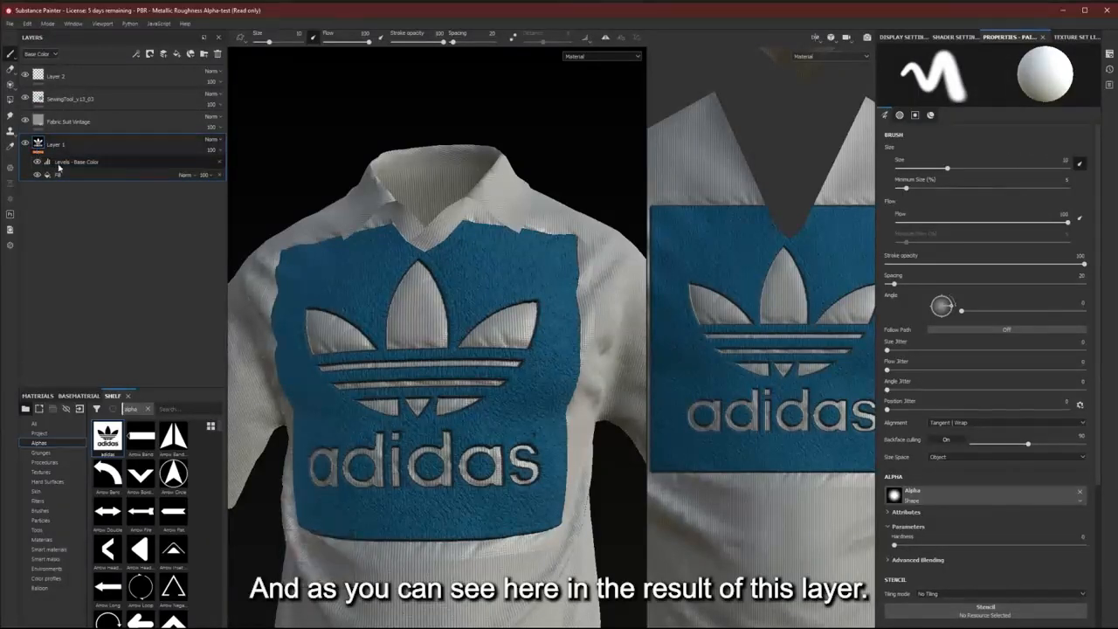
pyautogui.scroll(2, 39, 142)
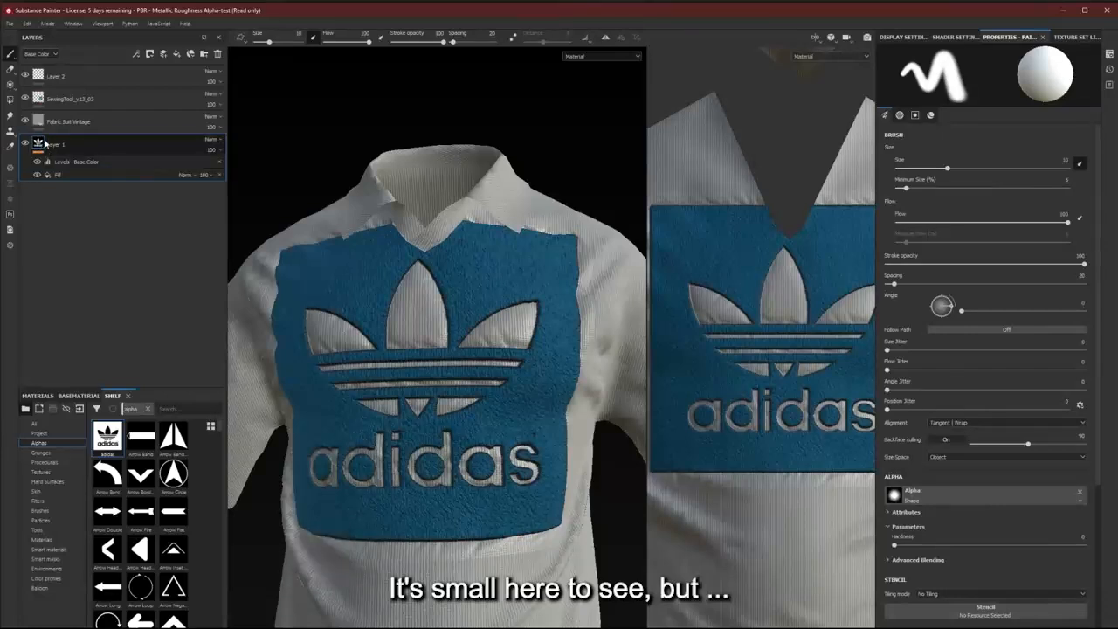
pyautogui.moveTo(41, 145)
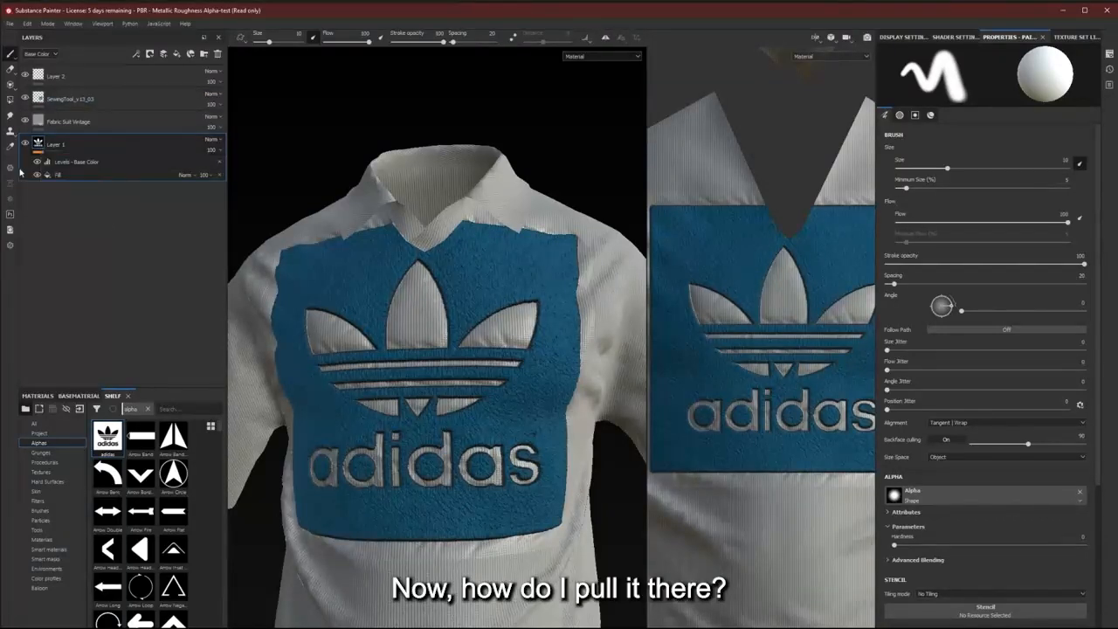
# Hide Layer 1 and open the resource choice for the SewingTool material's Custom Map.
pyautogui.click(27, 145)
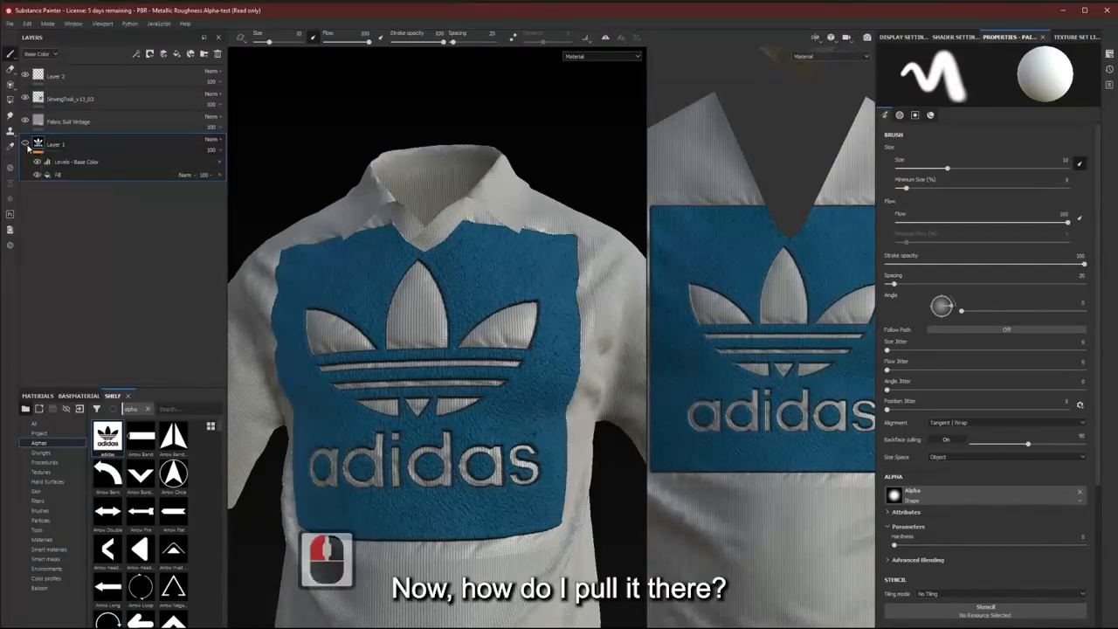
pyautogui.click(65, 98)
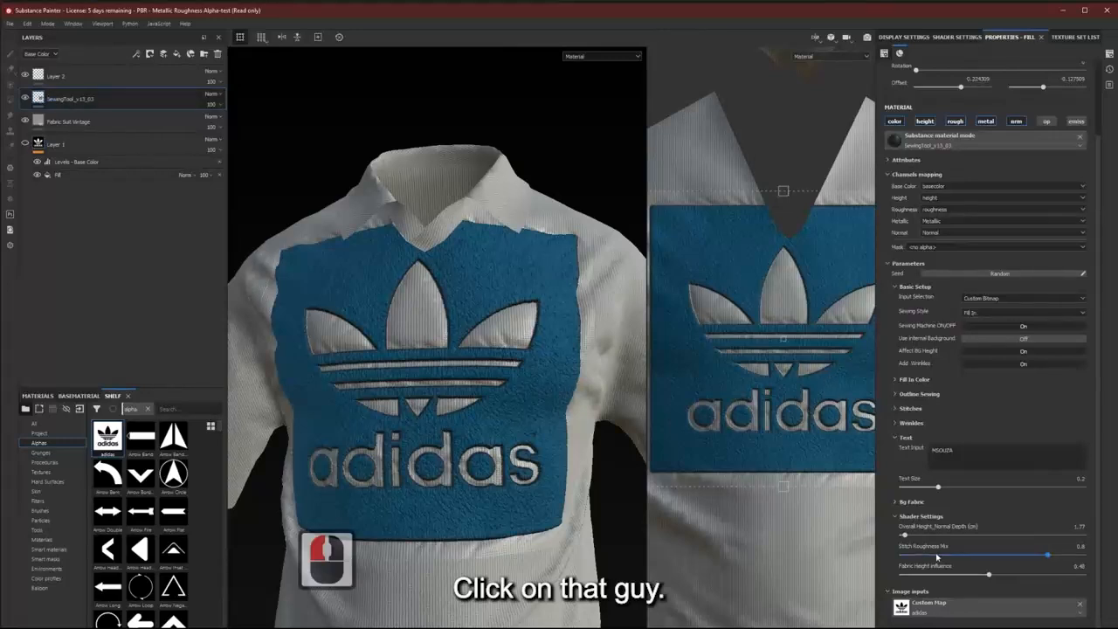
pyautogui.click(996, 609)
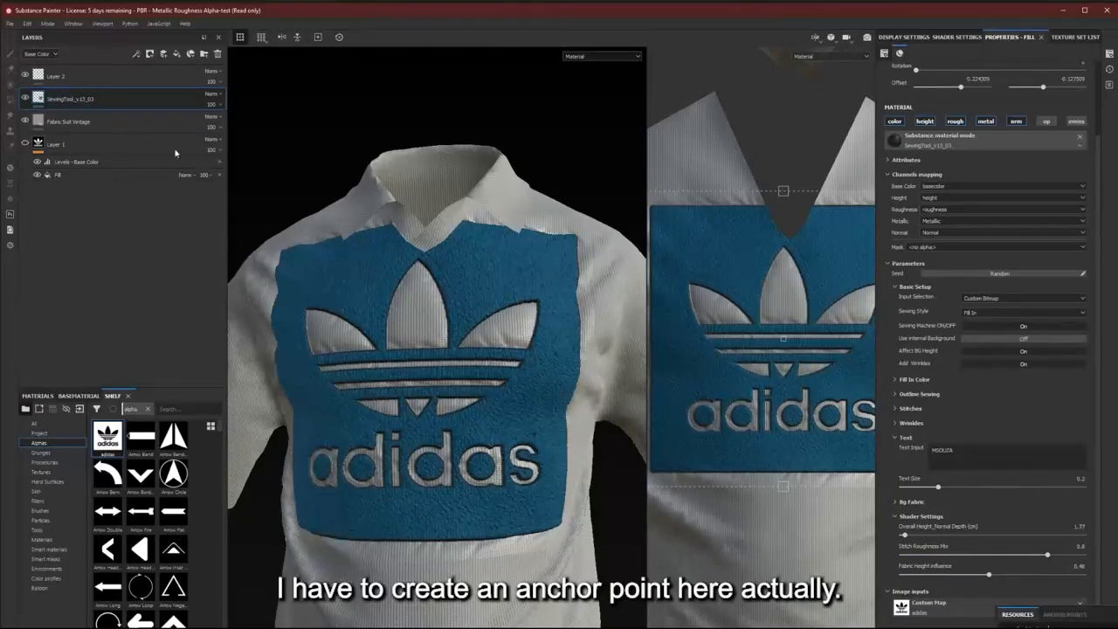
# Add an anchor point above the Levels effect in Layer 1 and name it Adidas.
pyautogui.click(77, 162)
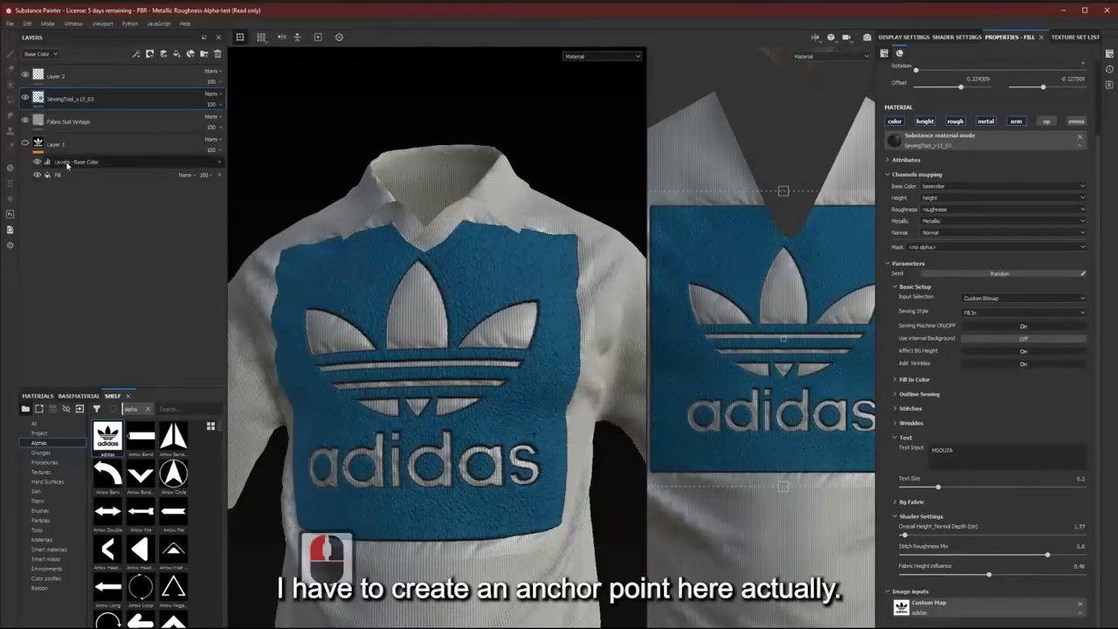
pyautogui.click(136, 54)
pyautogui.click(154, 149)
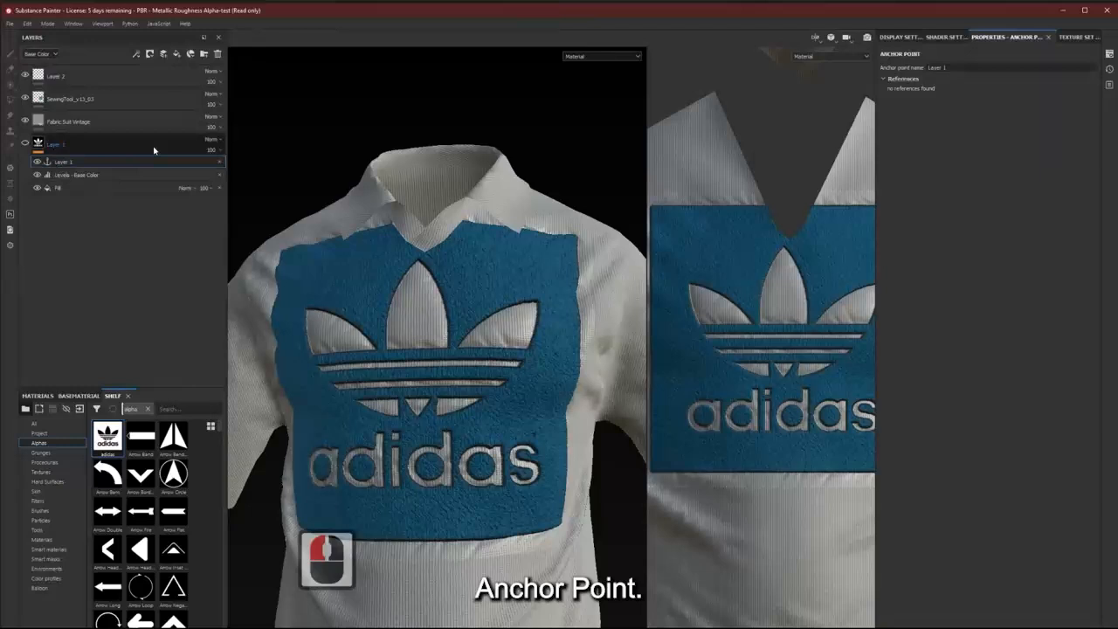
pyautogui.doubleClick(63, 163)
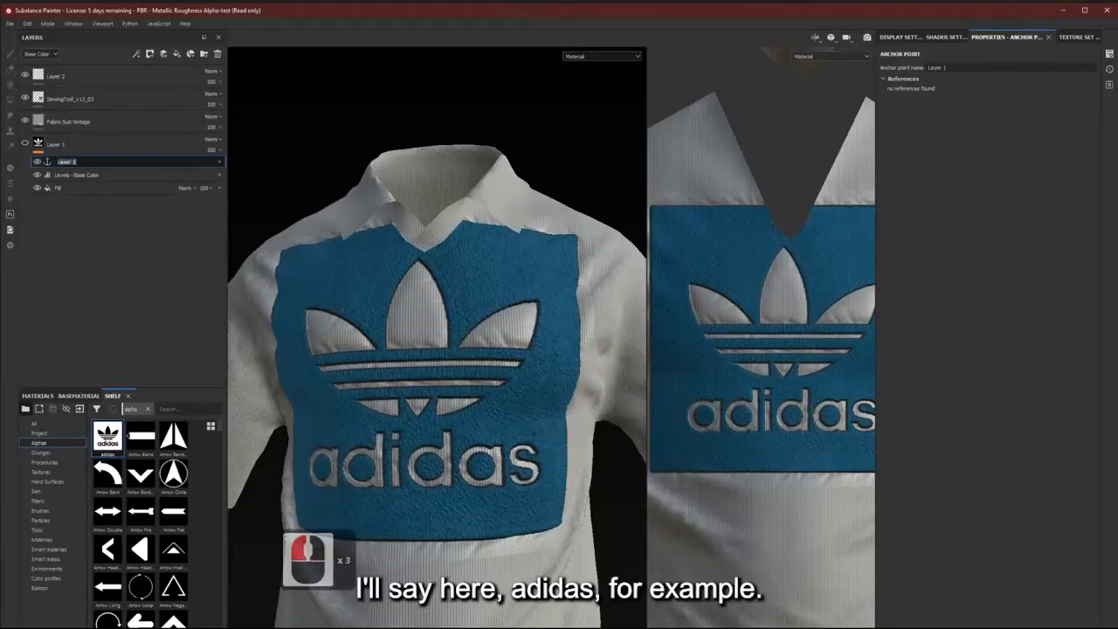
pyautogui.write('ad')
pyautogui.press('Return')
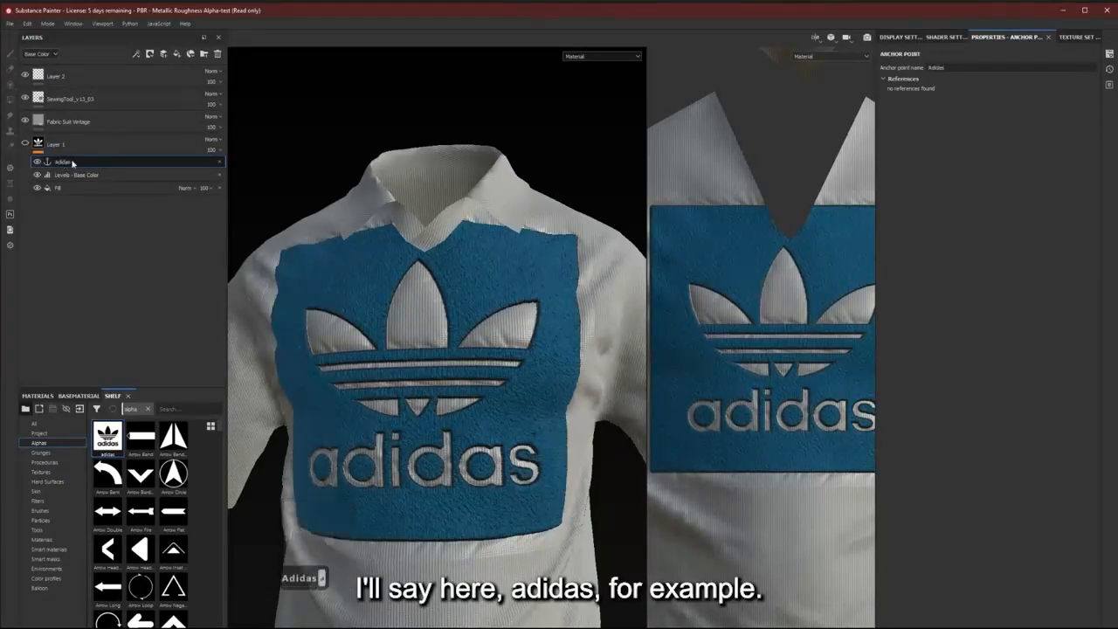
# Delete the empty Layer 2 from the top of the layer stack.
pyautogui.click(44, 98)
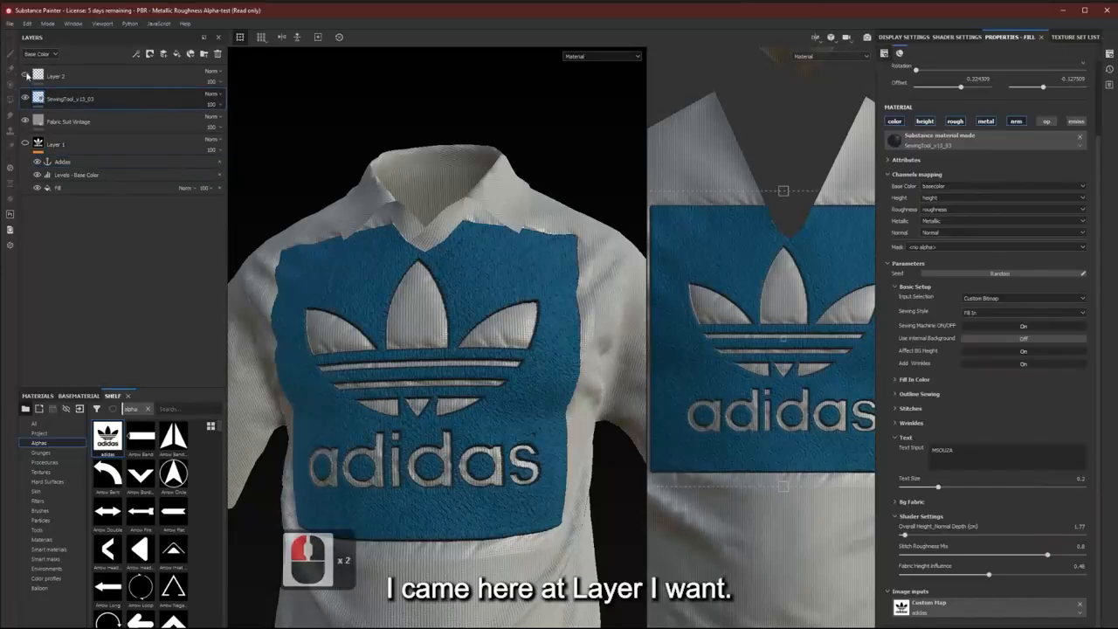
pyautogui.click(192, 73)
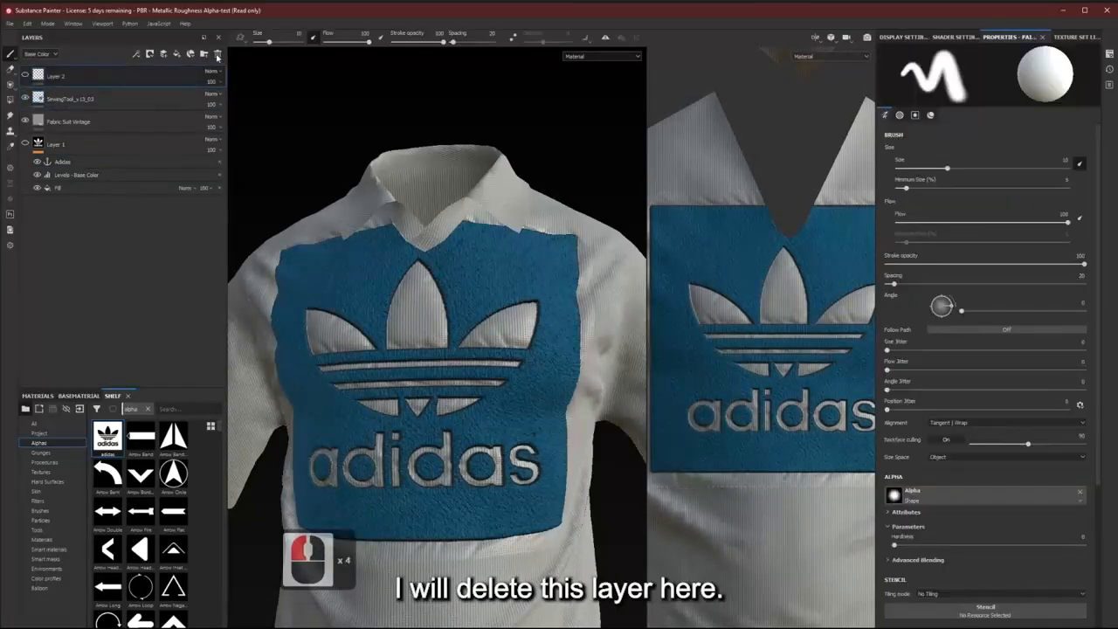
pyautogui.press('Delete')
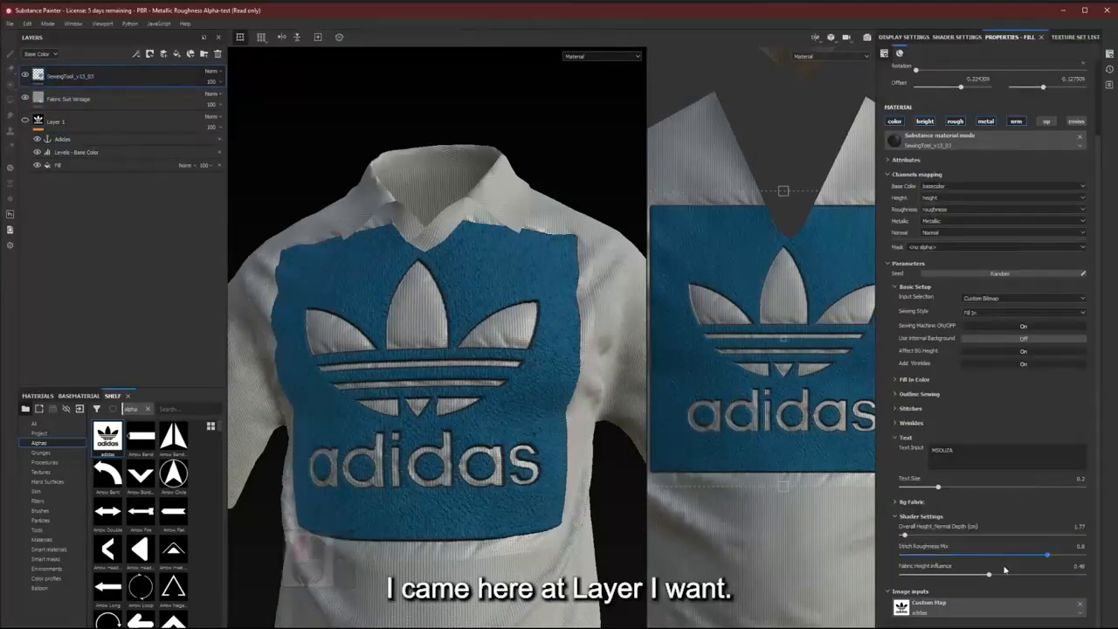
# Assign the Adidas anchor point to the SewingTool material's Custom Map and check the embroidered logo on the shirt.
pyautogui.click(995, 612)
pyautogui.doubleClick(1062, 620)
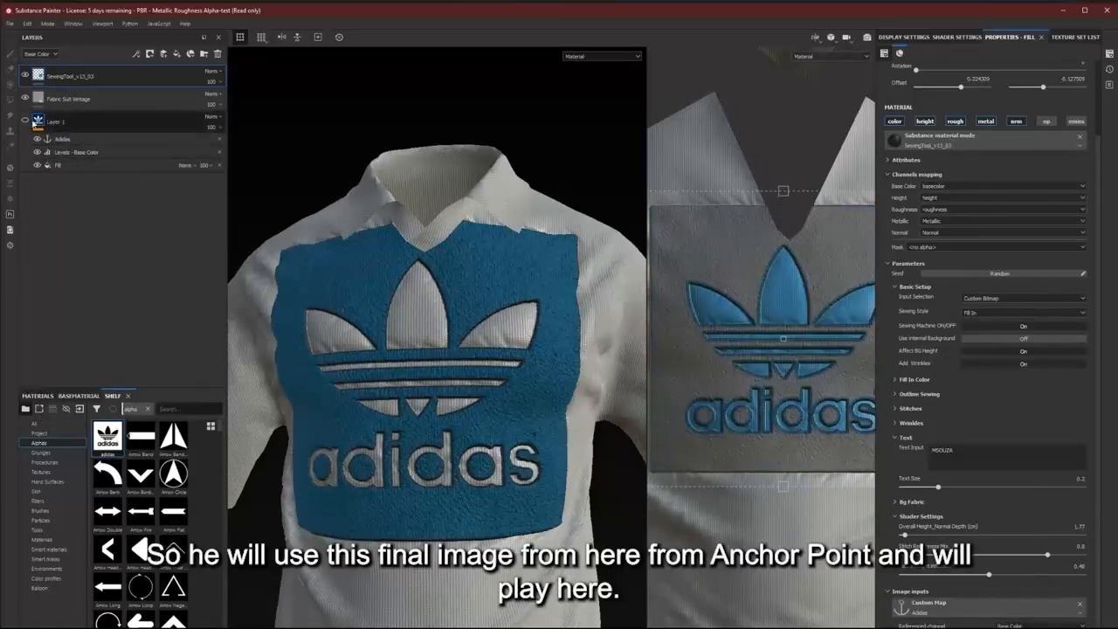
pyautogui.click(37, 76)
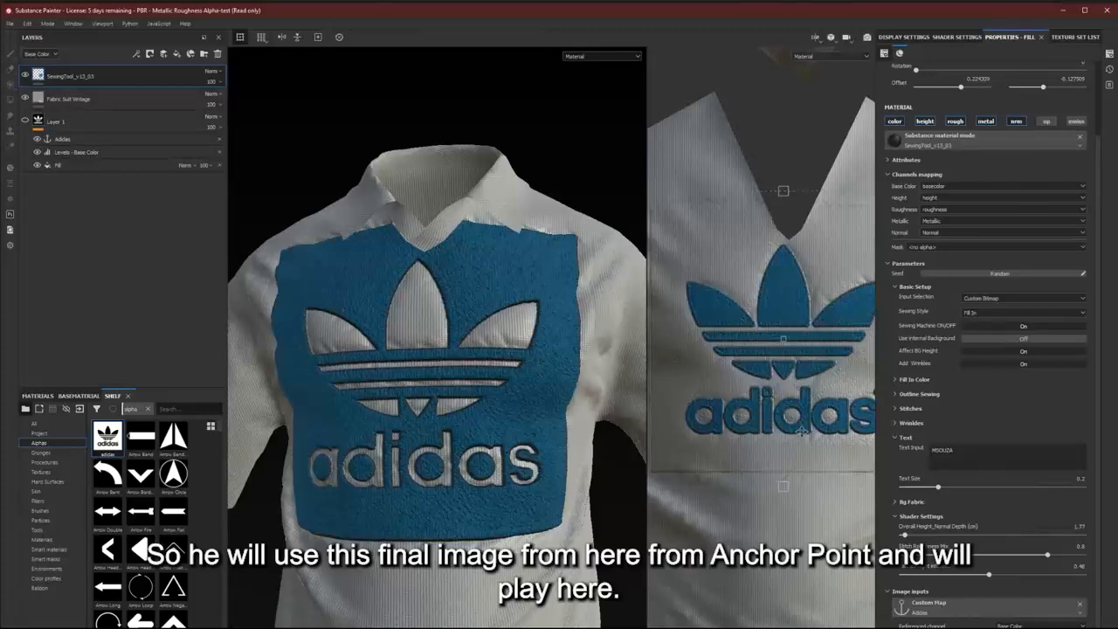
pyautogui.keyDown('alt'); pyautogui.moveTo(522, 455); pyautogui.dragTo(535, 435, button='right'); pyautogui.keyUp('alt')
pyautogui.keyDown('alt'); pyautogui.moveTo(499, 426); pyautogui.dragTo(451, 376); pyautogui.keyUp('alt')
pyautogui.keyDown('alt'); pyautogui.moveTo(451, 376); pyautogui.dragTo(462, 342, button='middle'); pyautogui.keyUp('alt')
pyautogui.keyDown('alt'); pyautogui.moveTo(462, 342); pyautogui.dragTo(412, 337); pyautogui.keyUp('alt')
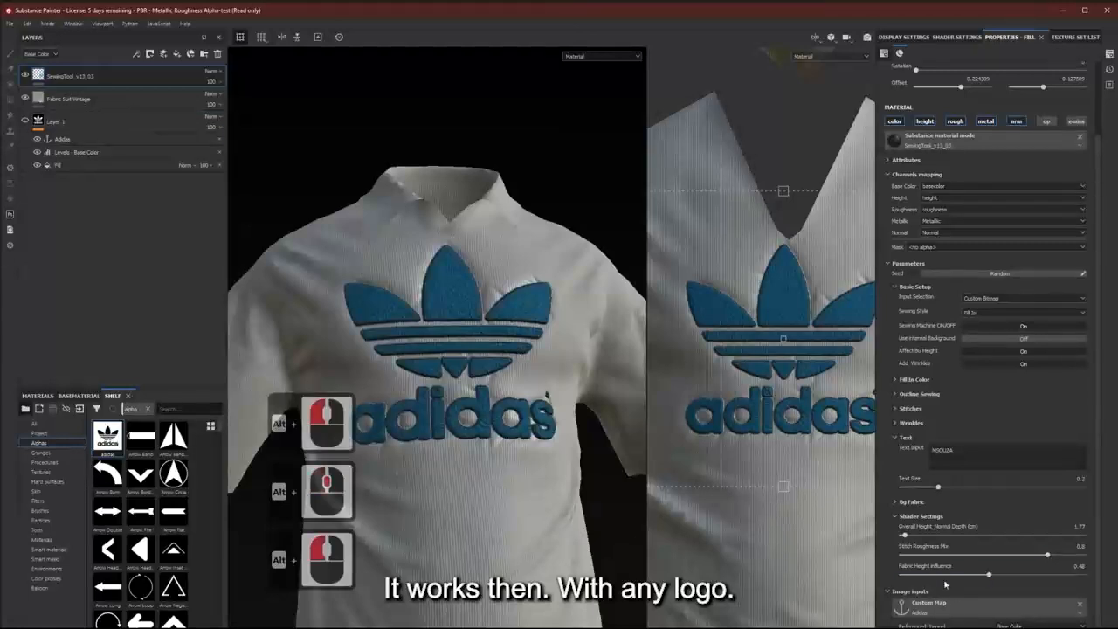
pyautogui.keyDown('alt'); pyautogui.moveTo(483, 512); pyautogui.dragTo(480, 517); pyautogui.keyUp('alt')
pyautogui.keyDown('alt'); pyautogui.moveTo(481, 517); pyautogui.dragTo(474, 519, button='right'); pyautogui.keyUp('alt')
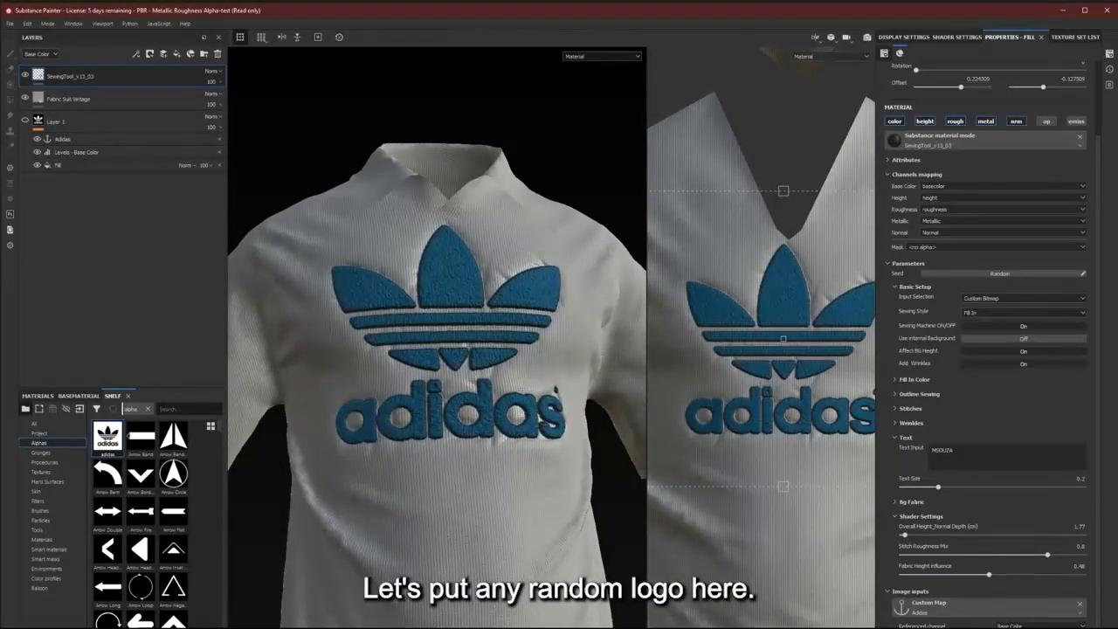
# Assign the Atom alpha to the SewingTool material's Custom Map.
pyautogui.scroll(-3, 161, 568)
pyautogui.moveTo(172, 584); pyautogui.dragTo(980, 607)
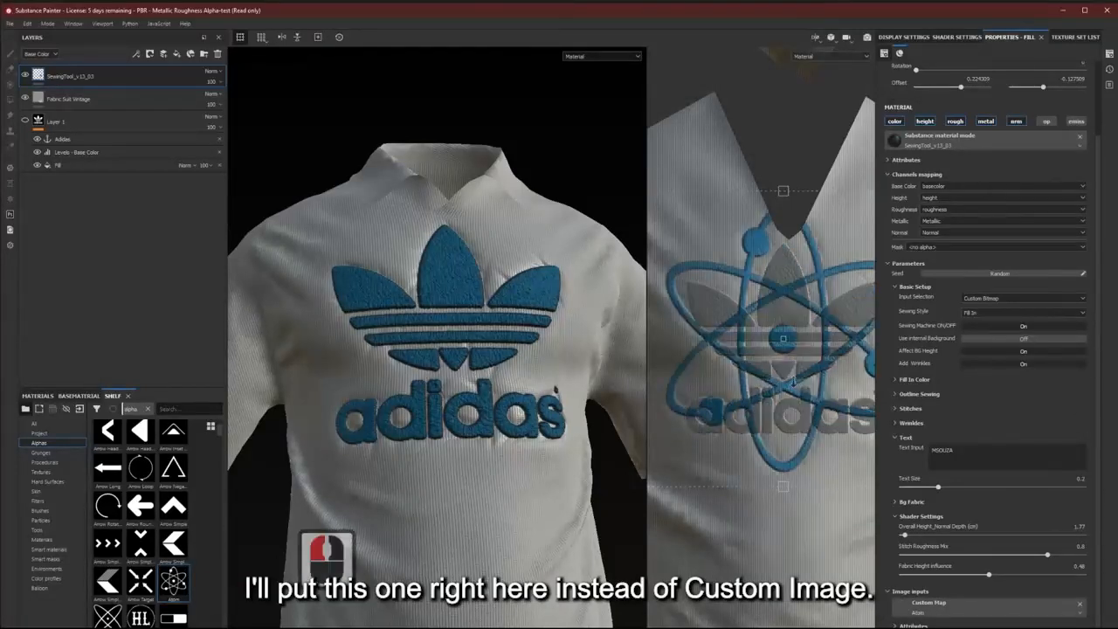
pyautogui.keyDown('alt'); pyautogui.moveTo(806, 365); pyautogui.dragTo(780, 369, button='right'); pyautogui.keyUp('alt')
pyautogui.click(780, 369)
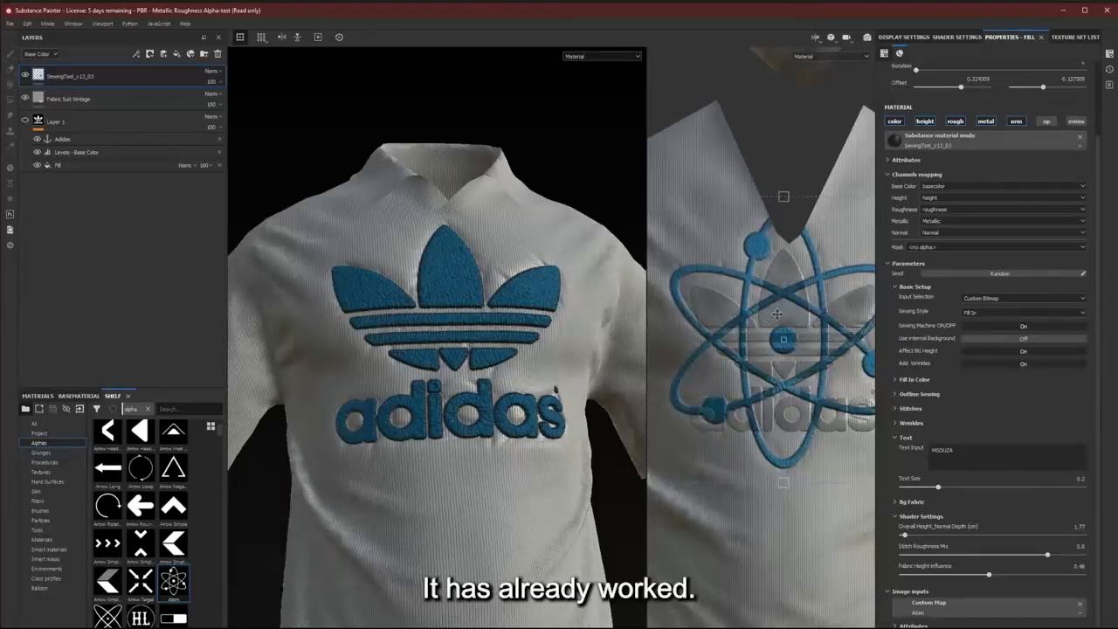
# Move and scale down the atom logo's projection so it sits centred on the chest below the shirt collar.
pyautogui.moveTo(776, 316); pyautogui.dragTo(785, 347)
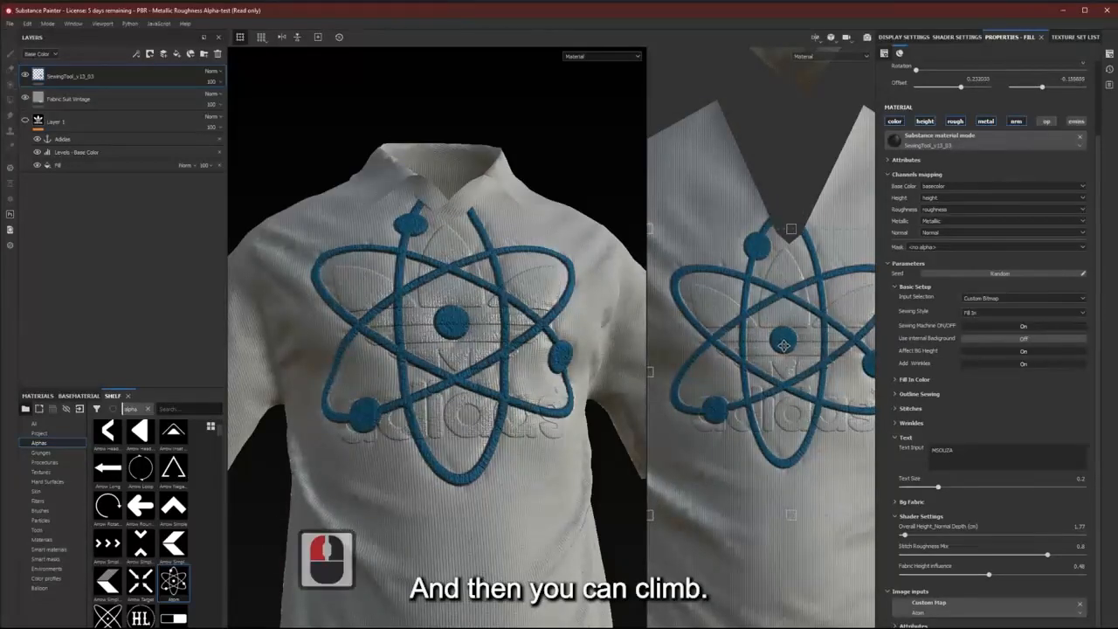
pyautogui.keyDown('shift'); pyautogui.moveTo(656, 520); pyautogui.dragTo(721, 452); pyautogui.keyUp('shift')
pyautogui.moveTo(818, 341); pyautogui.dragTo(780, 359)
# Examine the embroidered atom logo on the shirt from the side and the front.
pyautogui.keyDown('alt'); pyautogui.moveTo(515, 452); pyautogui.dragTo(600, 404); pyautogui.keyUp('alt')
pyautogui.keyDown('alt'); pyautogui.moveTo(600, 404); pyautogui.dragTo(361, 317, button='right'); pyautogui.keyUp('alt')
pyautogui.keyDown('alt'); pyautogui.moveTo(360, 316); pyautogui.dragTo(390, 330, button='middle'); pyautogui.keyUp('alt')
pyautogui.keyDown('alt'); pyautogui.moveTo(390, 331); pyautogui.dragTo(376, 300, button='right'); pyautogui.keyUp('alt')
pyautogui.keyDown('alt'); pyautogui.moveTo(377, 301); pyautogui.dragTo(515, 341, button='middle'); pyautogui.keyUp('alt')
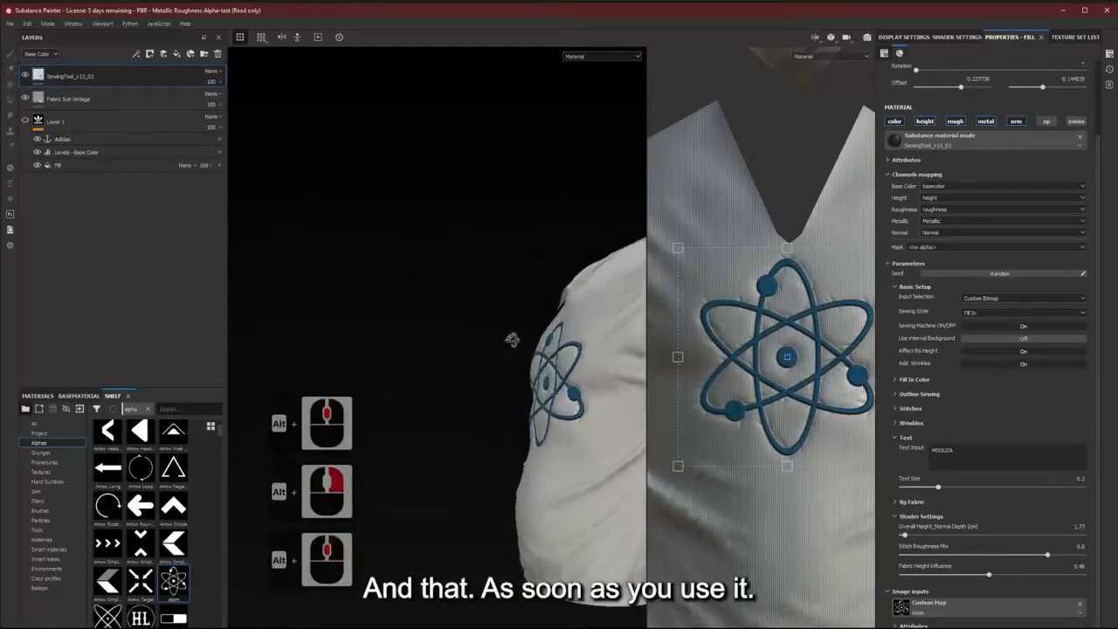
pyautogui.keyDown('alt'); pyautogui.moveTo(514, 342); pyautogui.dragTo(596, 378); pyautogui.keyUp('alt')
pyautogui.keyDown('alt'); pyautogui.moveTo(596, 377); pyautogui.dragTo(504, 312, button='middle'); pyautogui.keyUp('alt')
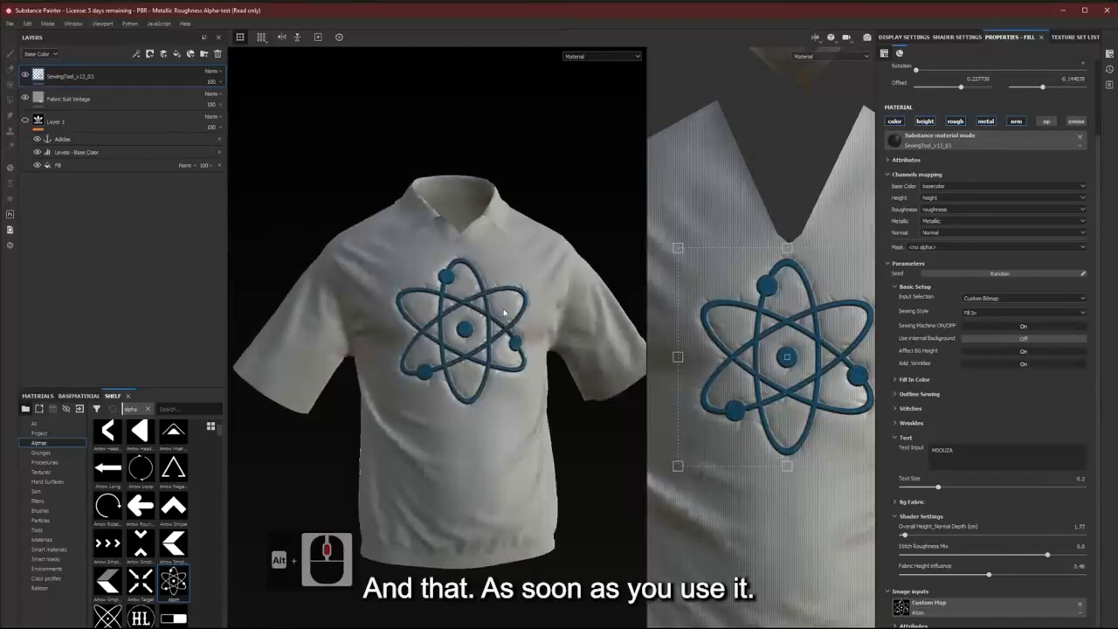
pyautogui.scroll(8, 504, 313)
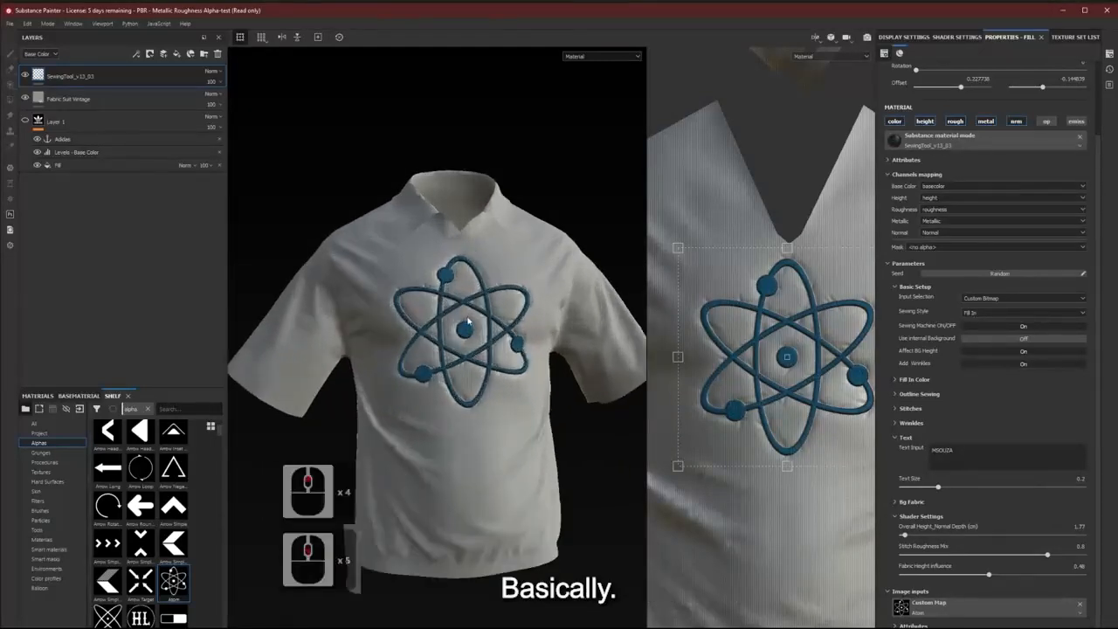
# Change the SewingTool material's Fill In Color to red.
pyautogui.click(914, 379)
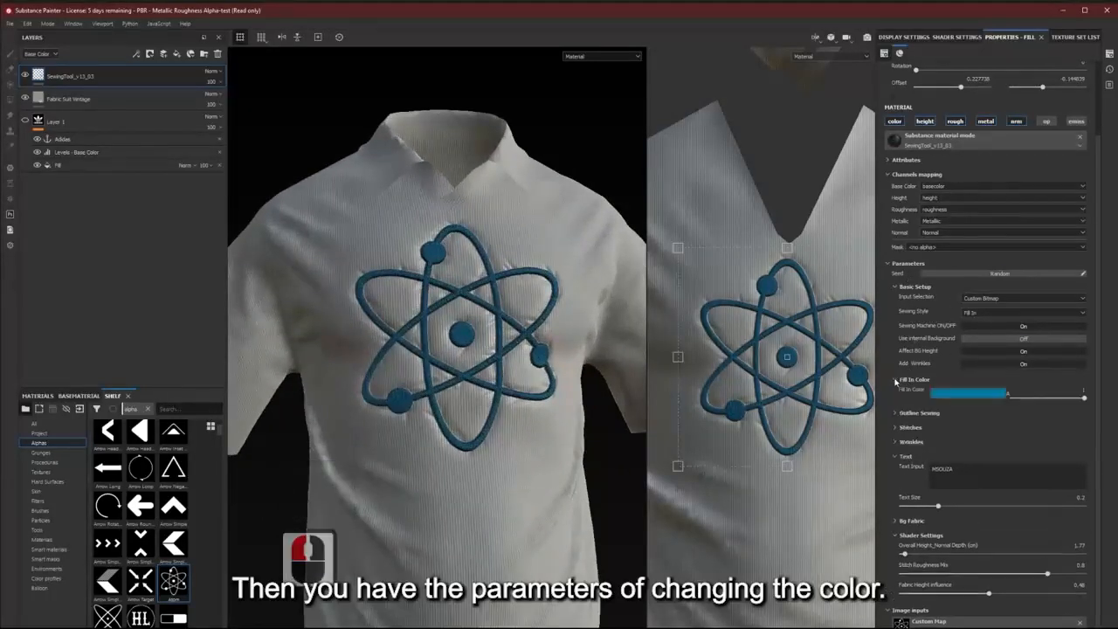
pyautogui.click(973, 394)
pyautogui.moveTo(1056, 465); pyautogui.dragTo(1057, 491)
pyautogui.click(1036, 422)
pyautogui.click(1034, 419)
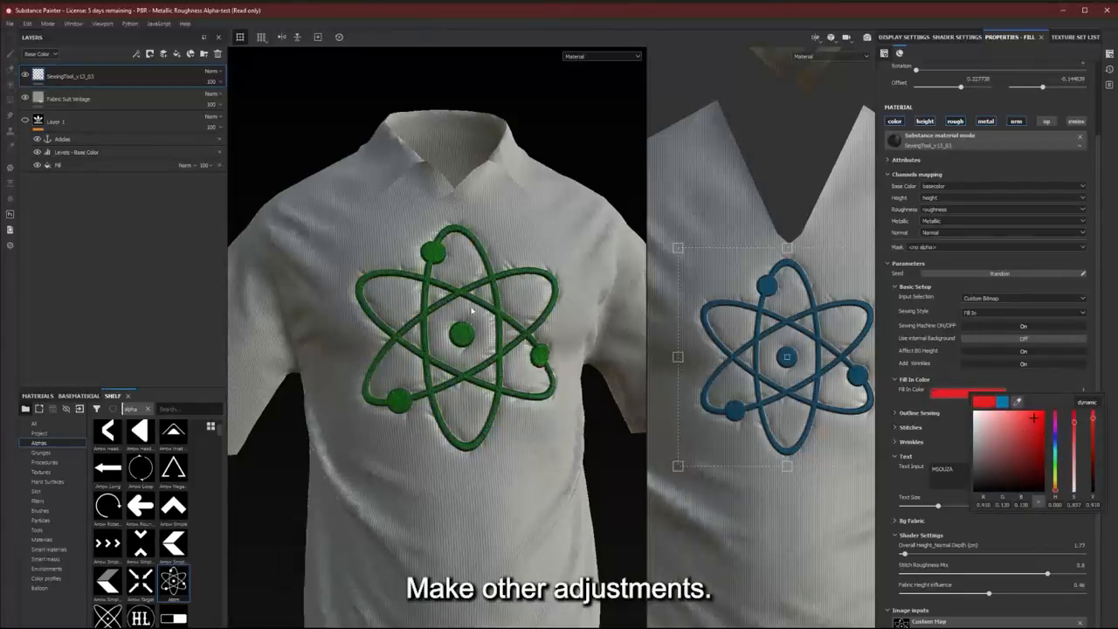
pyautogui.click(399, 302)
pyautogui.keyDown('alt'); pyautogui.moveTo(428, 329); pyautogui.dragTo(515, 376, button='right'); pyautogui.keyUp('alt')
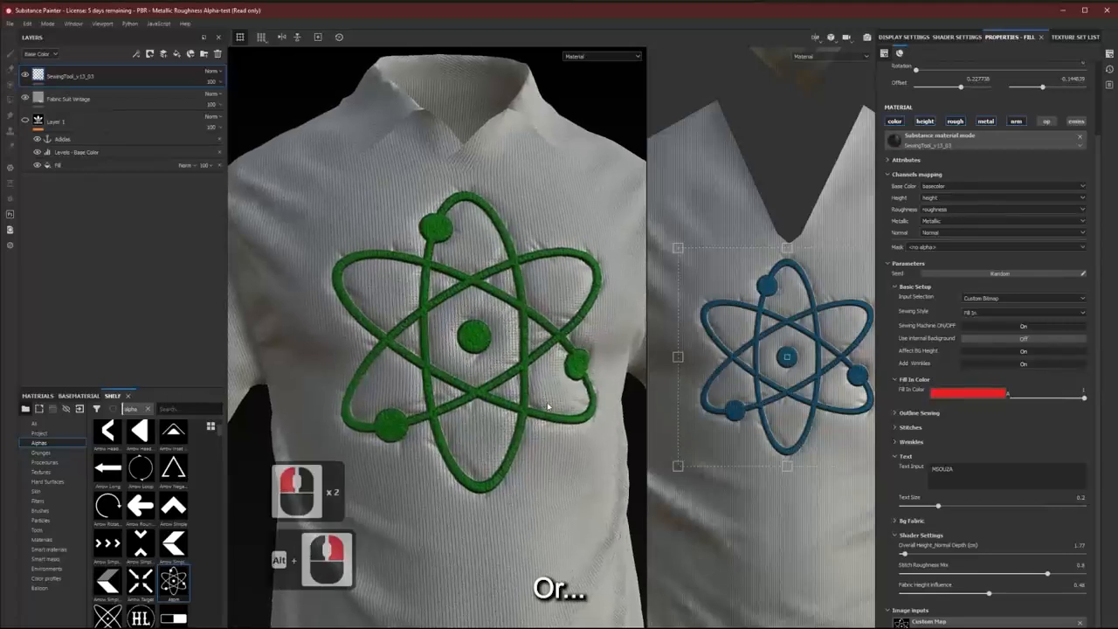
pyautogui.keyDown('alt'); pyautogui.moveTo(515, 402); pyautogui.dragTo(471, 384); pyautogui.keyUp('alt')
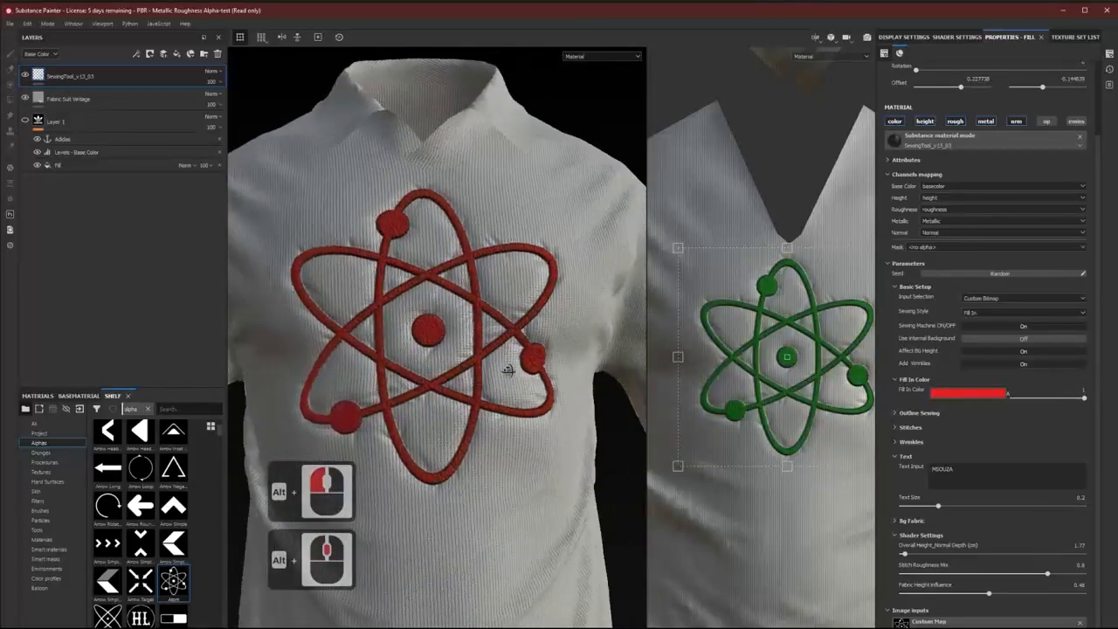
# Switch the layer stack and the viewport display to the Roughness channel.
pyautogui.click(41, 54)
pyautogui.click(35, 75)
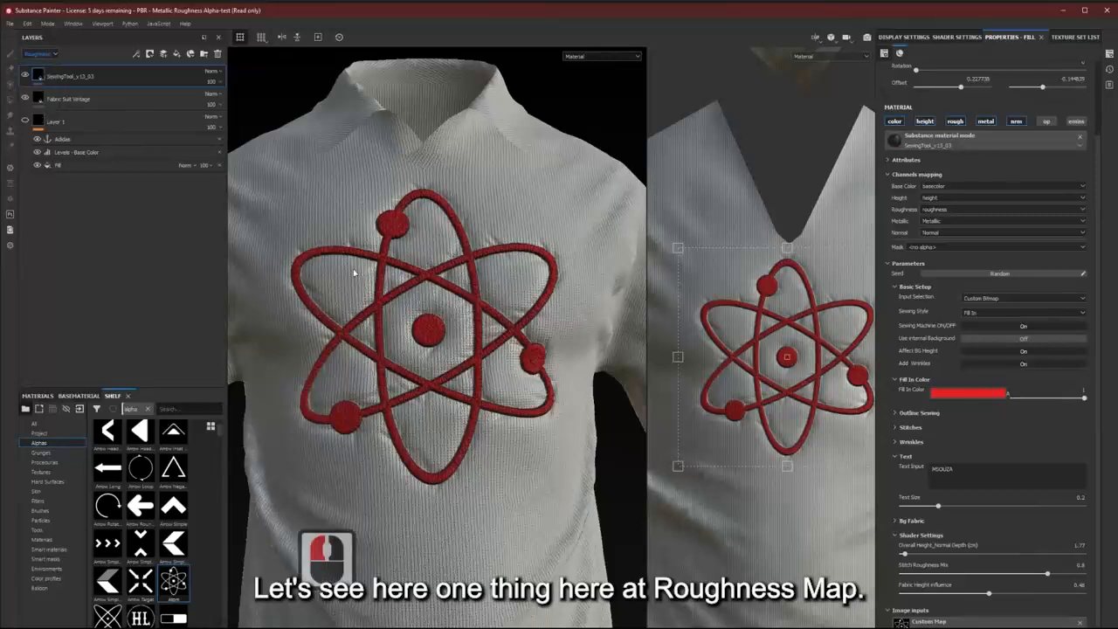
pyautogui.click(583, 57)
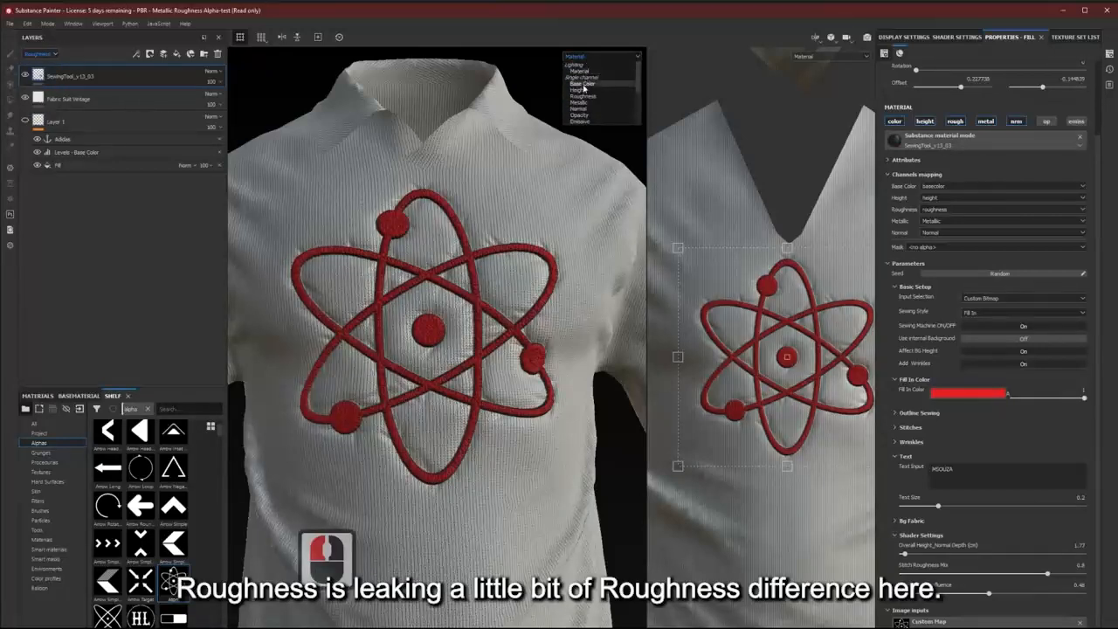
pyautogui.click(582, 99)
# Examine the roughness around the atom logo, especially along the edges of its projection.
pyautogui.keyDown('alt'); pyautogui.moveTo(350, 312); pyautogui.dragTo(424, 356, button='right'); pyautogui.keyUp('alt')
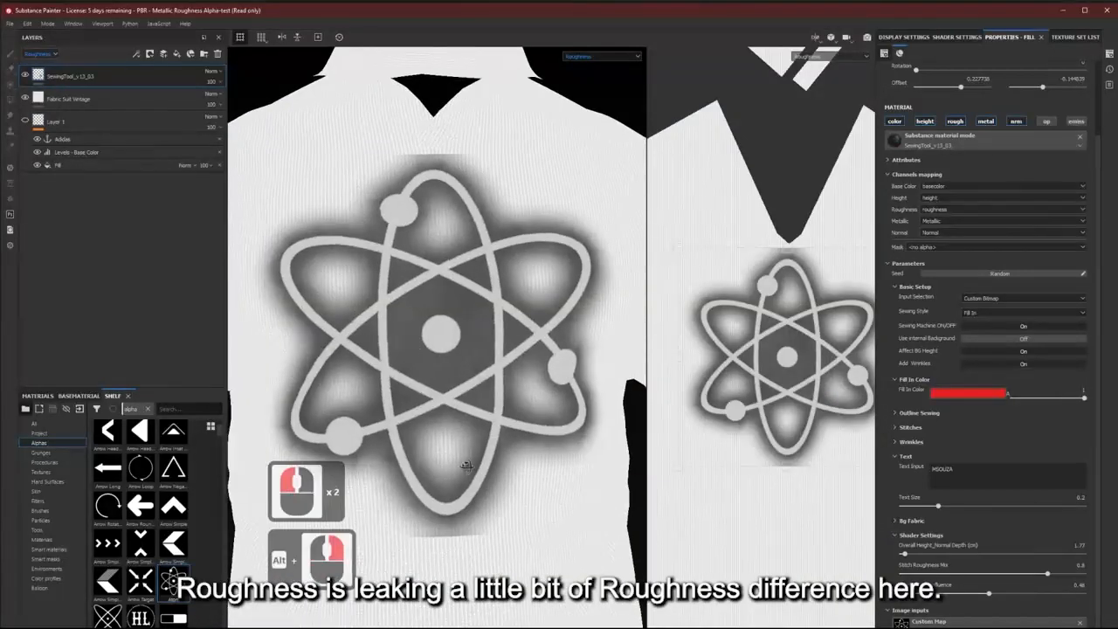
pyautogui.keyDown('alt'); pyautogui.moveTo(467, 467); pyautogui.dragTo(559, 463); pyautogui.keyUp('alt')
pyautogui.keyDown('alt'); pyautogui.moveTo(514, 507); pyautogui.dragTo(439, 490); pyautogui.keyUp('alt')
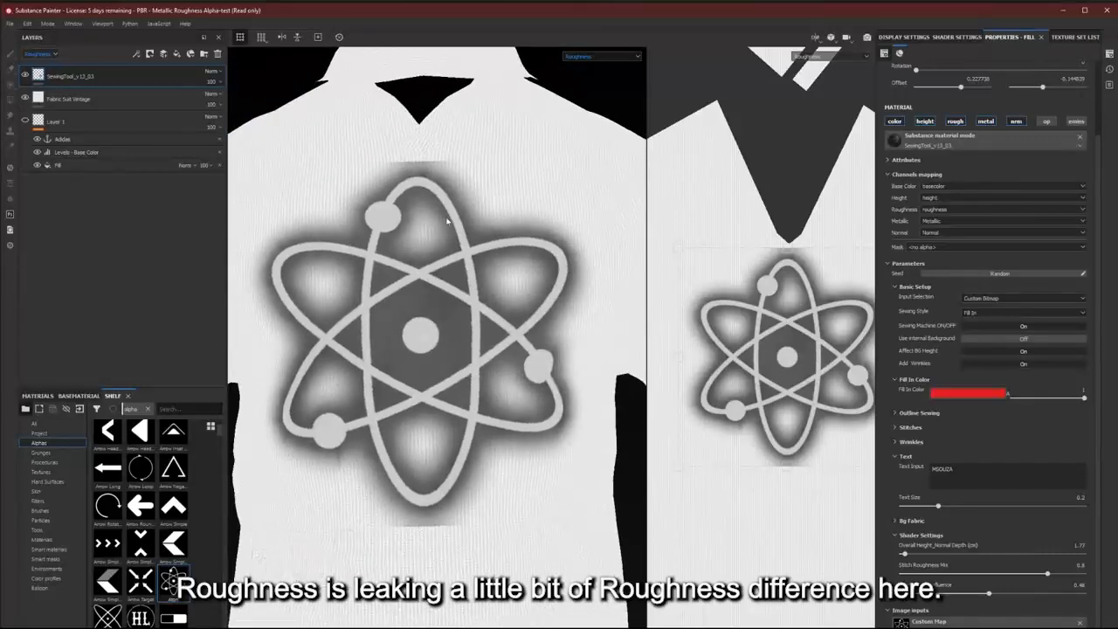
pyautogui.keyDown('alt'); pyautogui.moveTo(439, 182); pyautogui.dragTo(395, 269); pyautogui.keyUp('alt')
pyautogui.keyDown('alt'); pyautogui.moveTo(395, 269); pyautogui.dragTo(398, 275, button='right'); pyautogui.keyUp('alt')
pyautogui.keyDown('alt'); pyautogui.moveTo(397, 274); pyautogui.dragTo(451, 253); pyautogui.keyUp('alt')
pyautogui.keyDown('alt'); pyautogui.moveTo(429, 551); pyautogui.dragTo(507, 524, button='right'); pyautogui.keyUp('alt')
pyautogui.keyDown('alt'); pyautogui.moveTo(372, 487); pyautogui.dragTo(312, 231, button='right'); pyautogui.keyUp('alt')
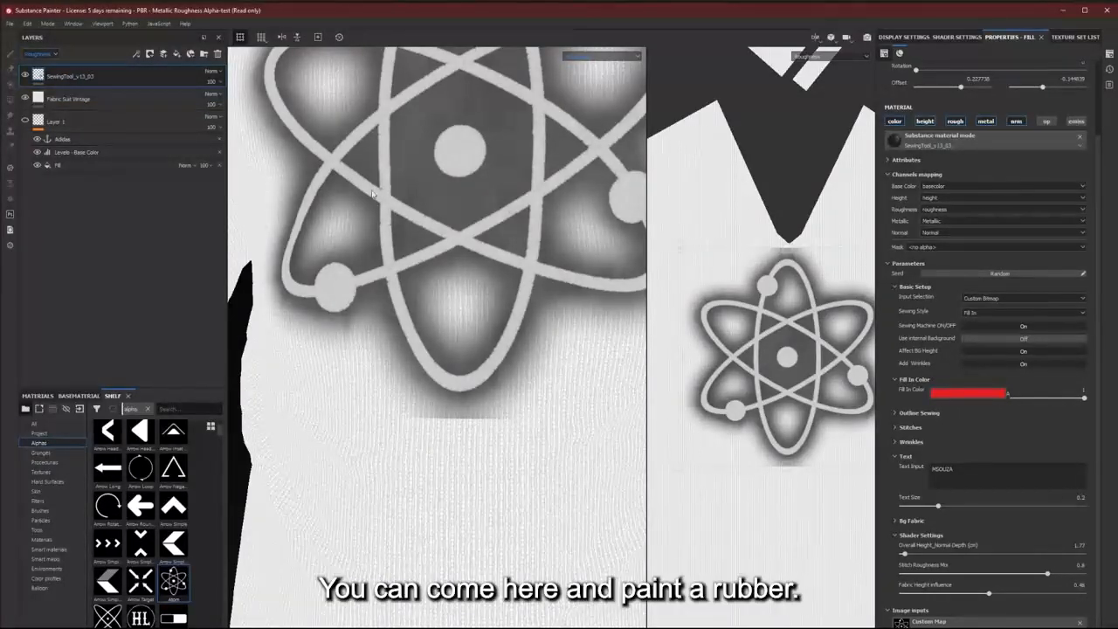
pyautogui.click(96, 76)
pyautogui.click(150, 53)
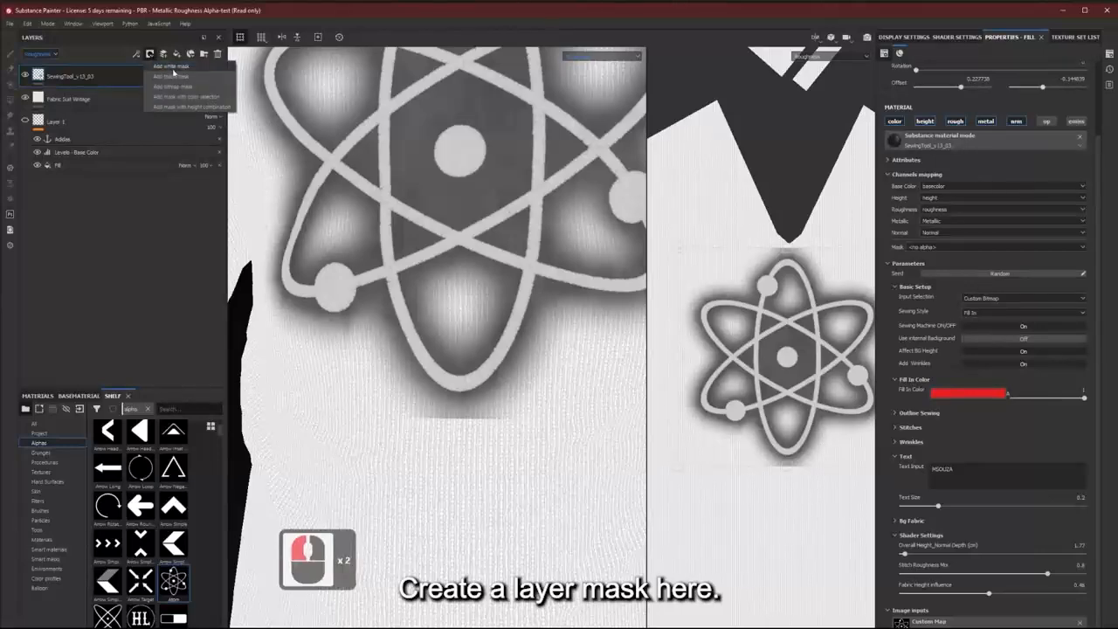
pyautogui.click(171, 76)
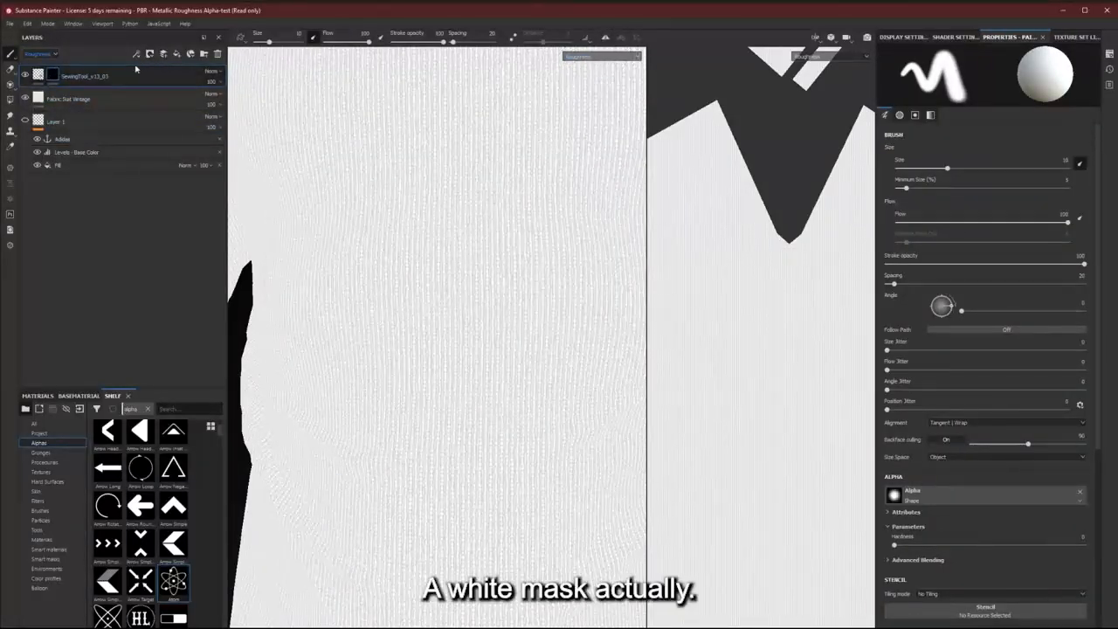
pyautogui.click(86, 84)
# Add a white mask with a Paint effect to the SewingTool layer and set the brush to black.
pyautogui.click(150, 55)
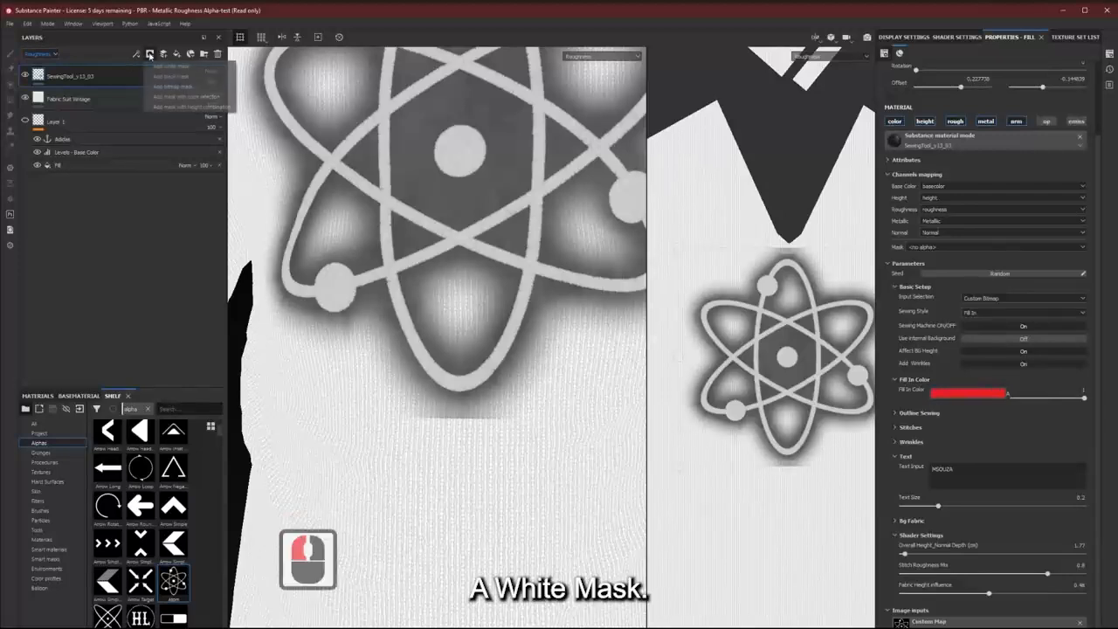
pyautogui.click(178, 72)
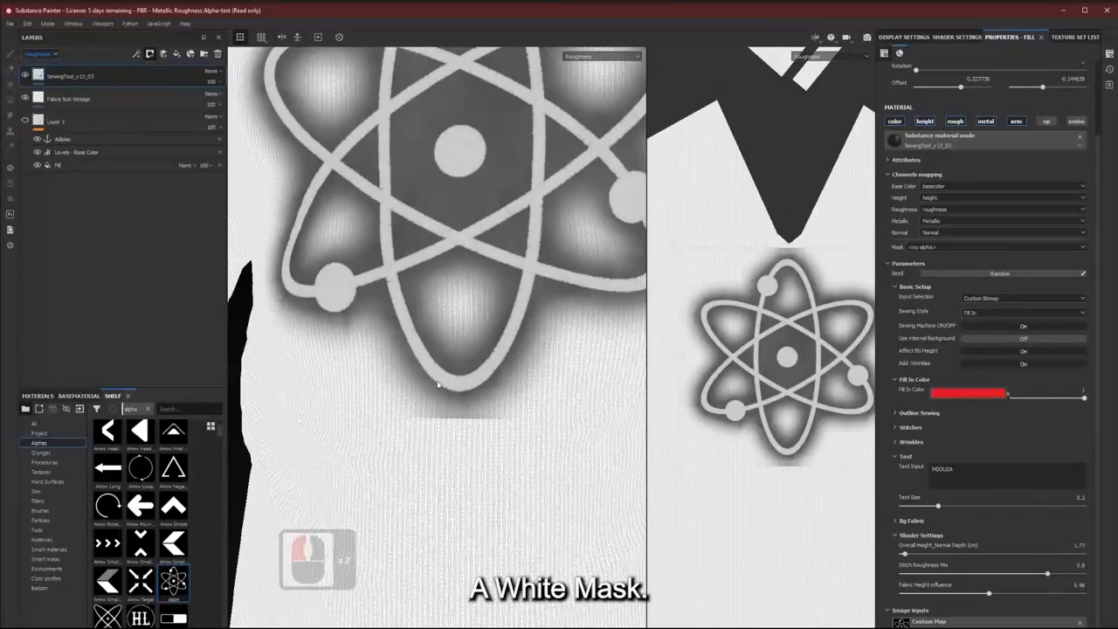
pyautogui.press('x')
pyautogui.press('x')
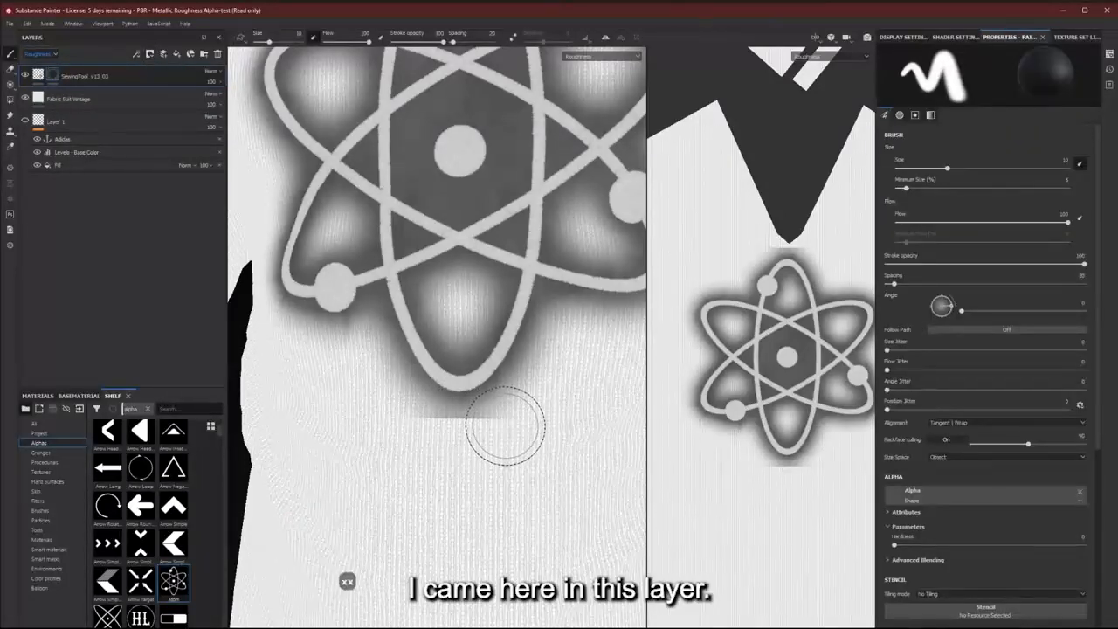
pyautogui.click(53, 75)
pyautogui.click(136, 55)
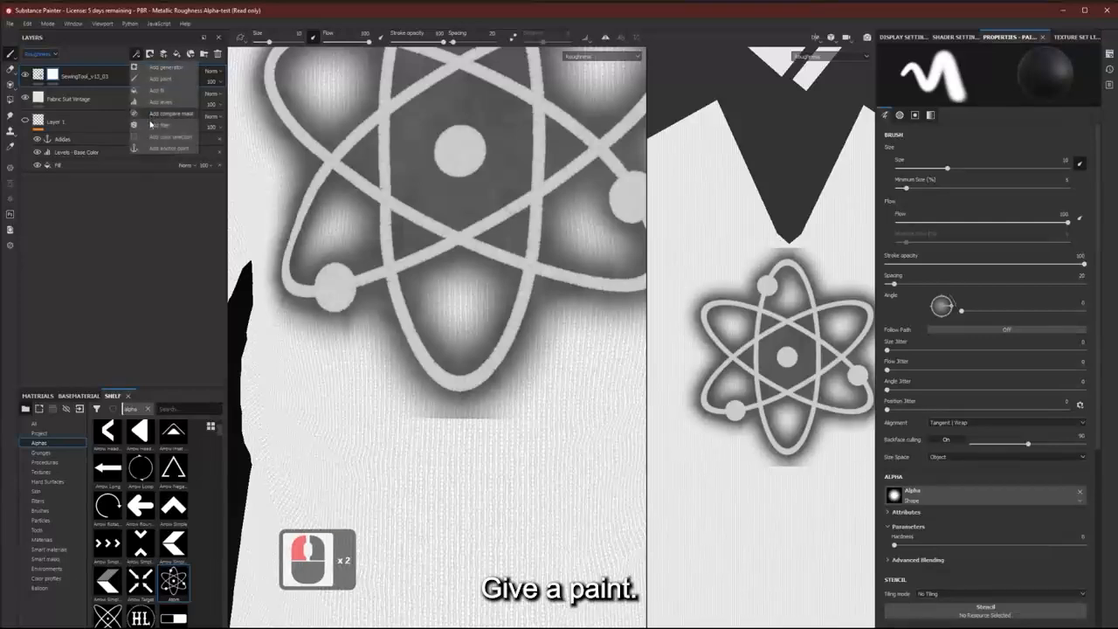
pyautogui.click(160, 78)
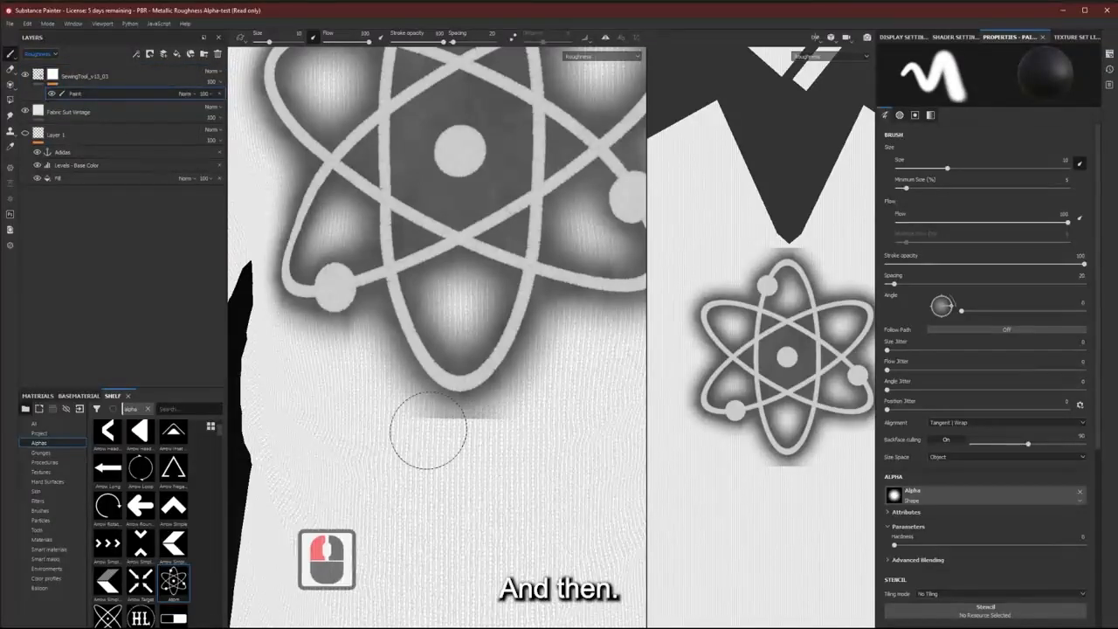
# Paint out the hard roughness edges below and above the atom logo on the SewingTool layer's mask.
pyautogui.click(377, 402)
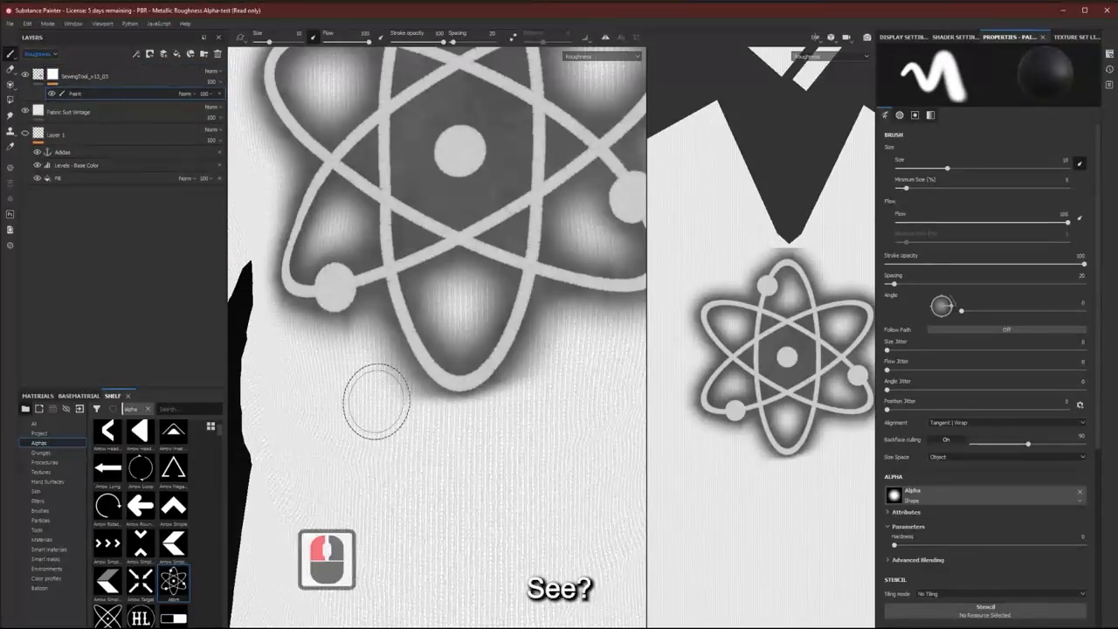
pyautogui.keyDown('alt'); pyautogui.moveTo(463, 300); pyautogui.dragTo(350, 240, button='right'); pyautogui.keyUp('alt')
pyautogui.keyDown('alt'); pyautogui.moveTo(421, 273); pyautogui.dragTo(397, 469, button='middle'); pyautogui.keyUp('alt')
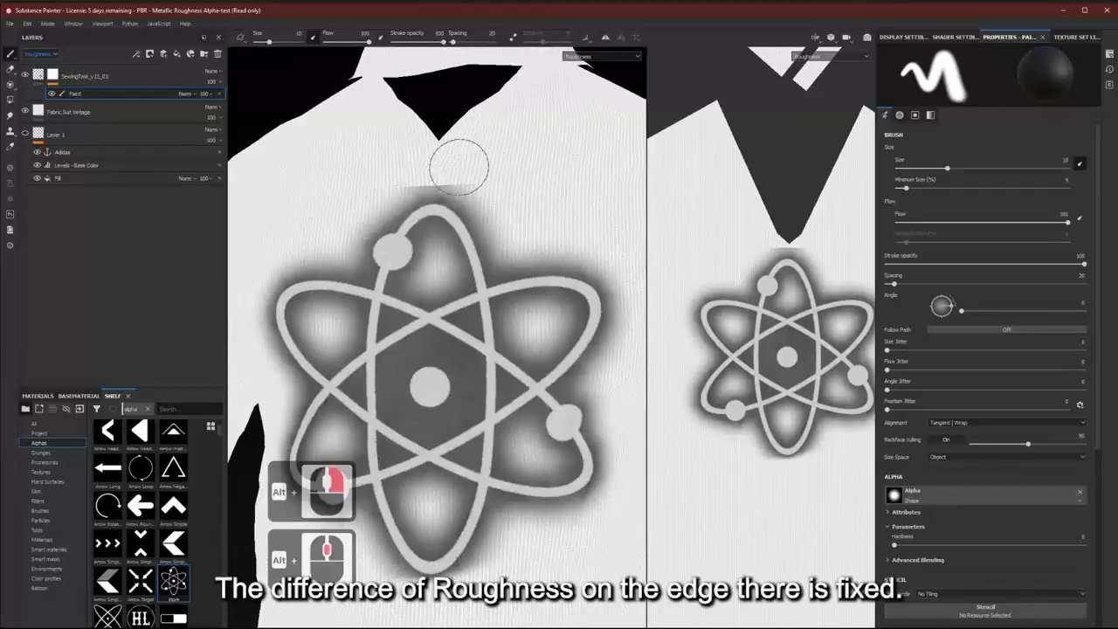
pyautogui.click(534, 199)
pyautogui.keyDown('alt'); pyautogui.moveTo(534, 200); pyautogui.dragTo(432, 200, button='right'); pyautogui.keyUp('alt')
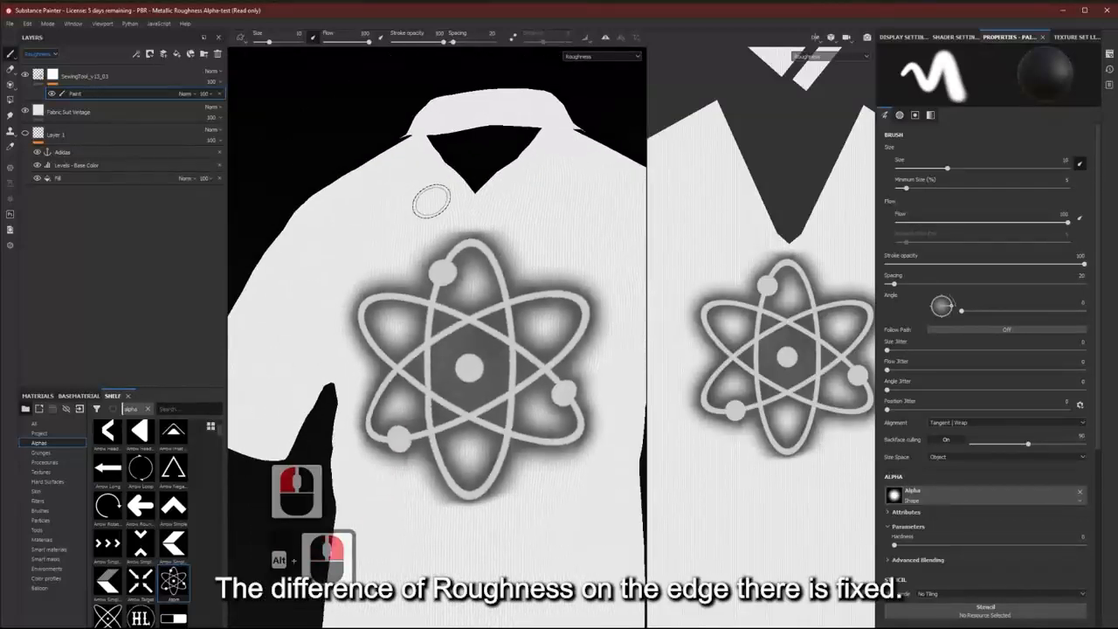
pyautogui.keyDown('alt'); pyautogui.moveTo(432, 200); pyautogui.dragTo(378, 206, button='middle'); pyautogui.keyUp('alt')
# Return the viewport to the Material display and examine the roughness around the embroidered atom logo.
pyautogui.click(587, 57)
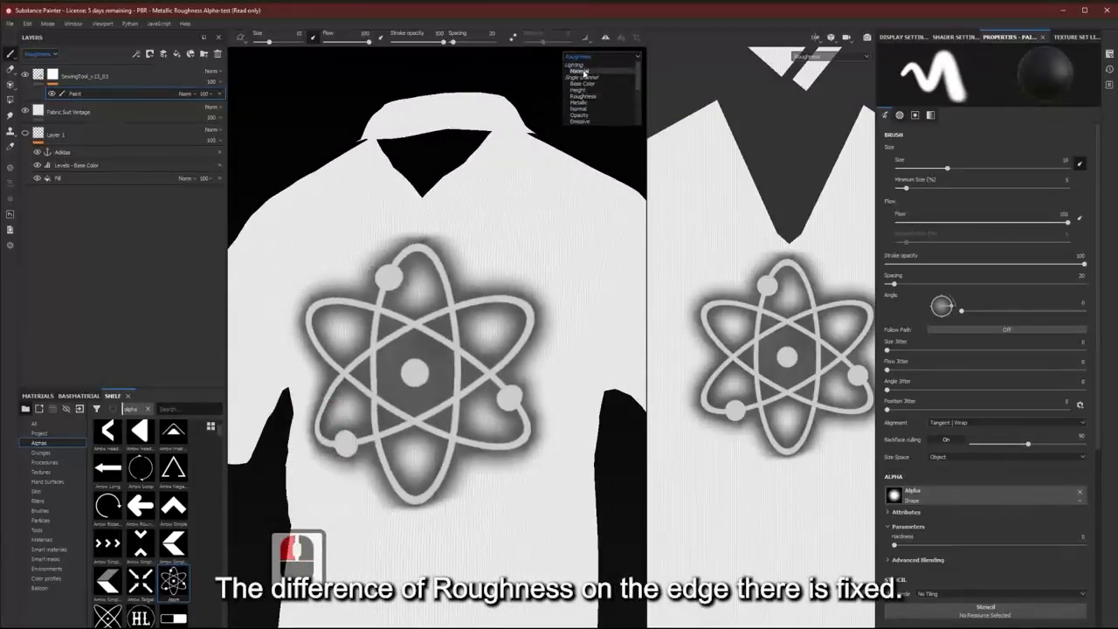
pyautogui.click(594, 72)
pyautogui.keyDown('alt'); pyautogui.moveTo(453, 356); pyautogui.dragTo(423, 345); pyautogui.keyUp('alt')
pyautogui.keyDown('alt'); pyautogui.moveTo(448, 343); pyautogui.dragTo(436, 340, button='right'); pyautogui.keyUp('alt')
pyautogui.keyDown('alt'); pyautogui.moveTo(437, 340); pyautogui.dragTo(462, 284, button='middle'); pyautogui.keyUp('alt')
pyautogui.keyDown('alt'); pyautogui.moveTo(462, 284); pyautogui.dragTo(487, 343); pyautogui.keyUp('alt')
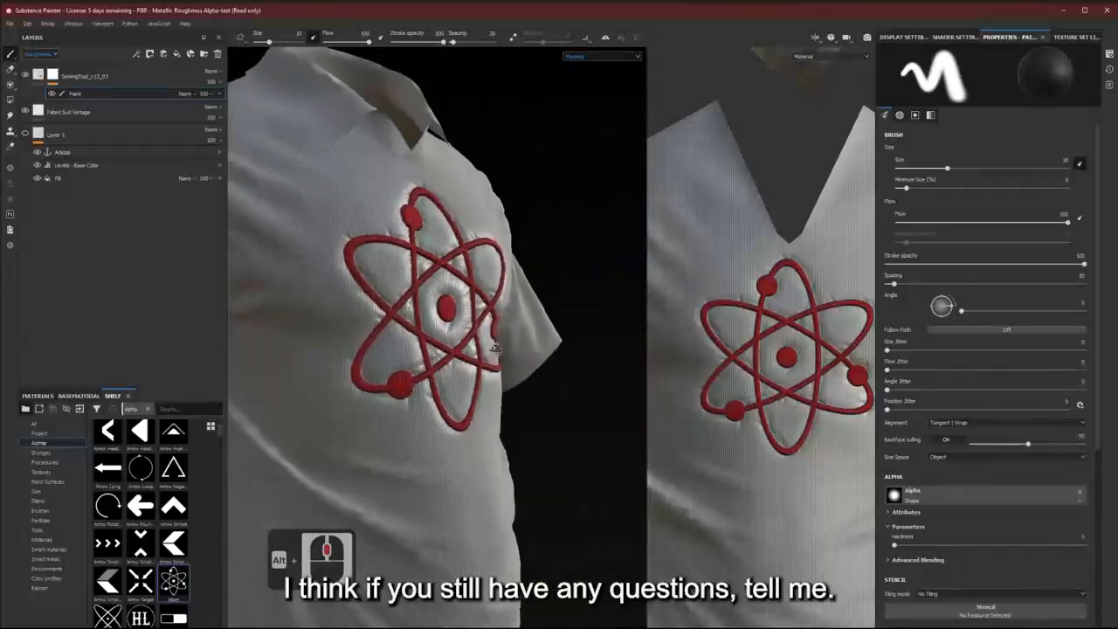
pyautogui.keyDown('alt'); pyautogui.moveTo(489, 346); pyautogui.dragTo(503, 384, button='right'); pyautogui.keyUp('alt')
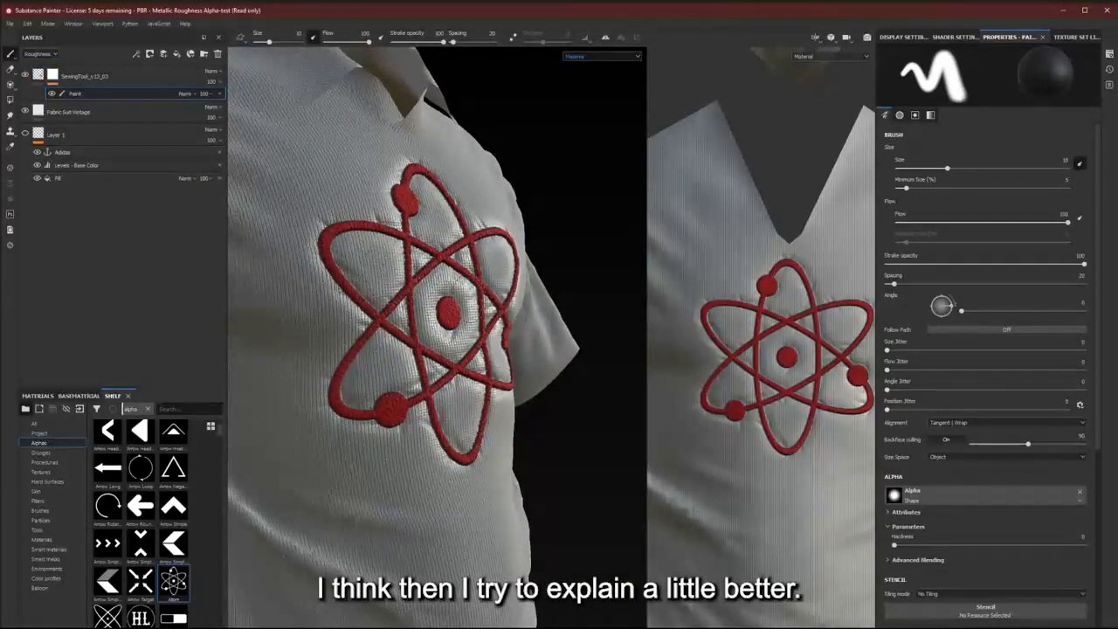
pyautogui.keyDown('alt'); pyautogui.moveTo(503, 367); pyautogui.dragTo(469, 302, button='right'); pyautogui.keyUp('alt')
pyautogui.moveTo(469, 302)
pyautogui.keyDown('alt'); pyautogui.mouseDown()
pyautogui.moveTo(394, 308)
pyautogui.moveTo(472, 294)
pyautogui.mouseUp(); pyautogui.keyUp('alt')
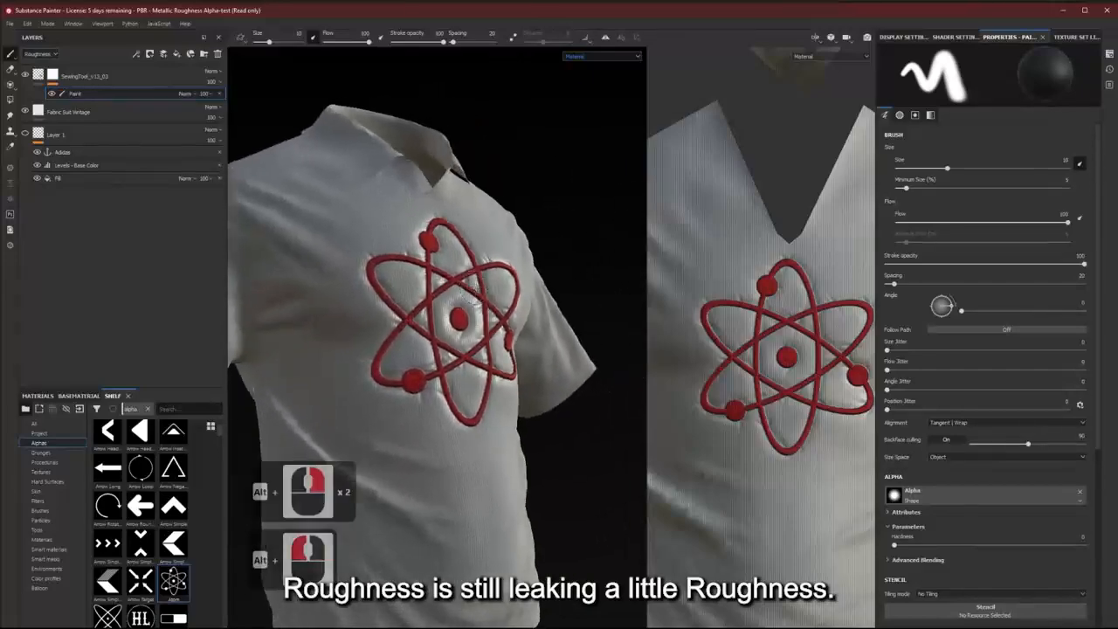
pyautogui.keyDown('alt'); pyautogui.moveTo(472, 295); pyautogui.dragTo(479, 321, button='right'); pyautogui.keyUp('alt')
pyautogui.keyDown('alt'); pyautogui.moveTo(478, 322); pyautogui.dragTo(520, 354); pyautogui.keyUp('alt')
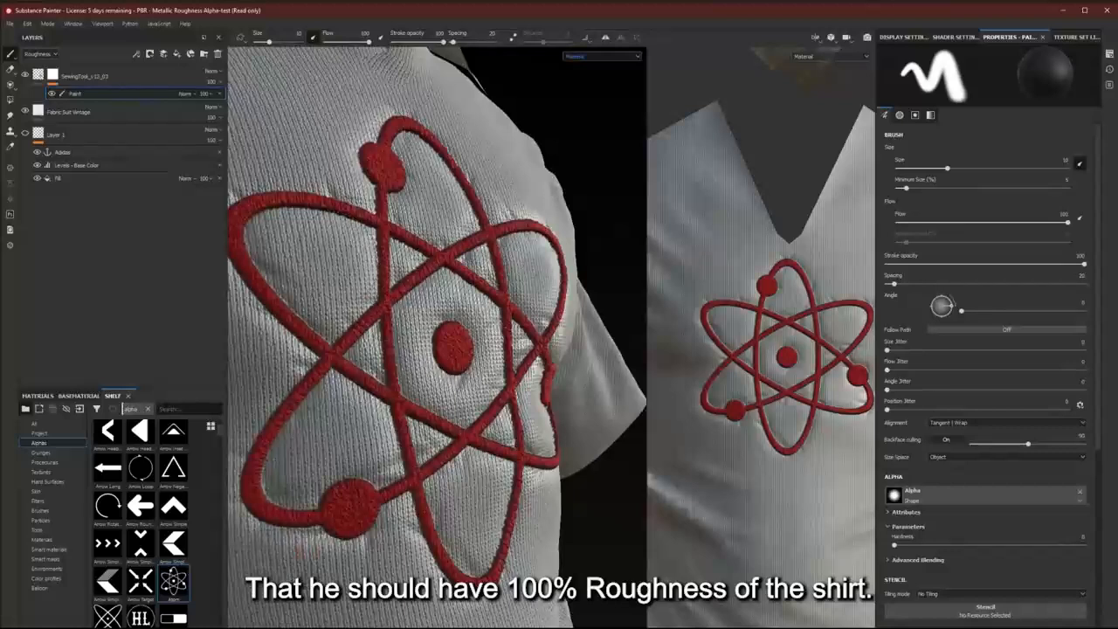
# Add a Levels effect to the SewingTool layer's content and set its affected channel to Roughness.
pyautogui.click(40, 76)
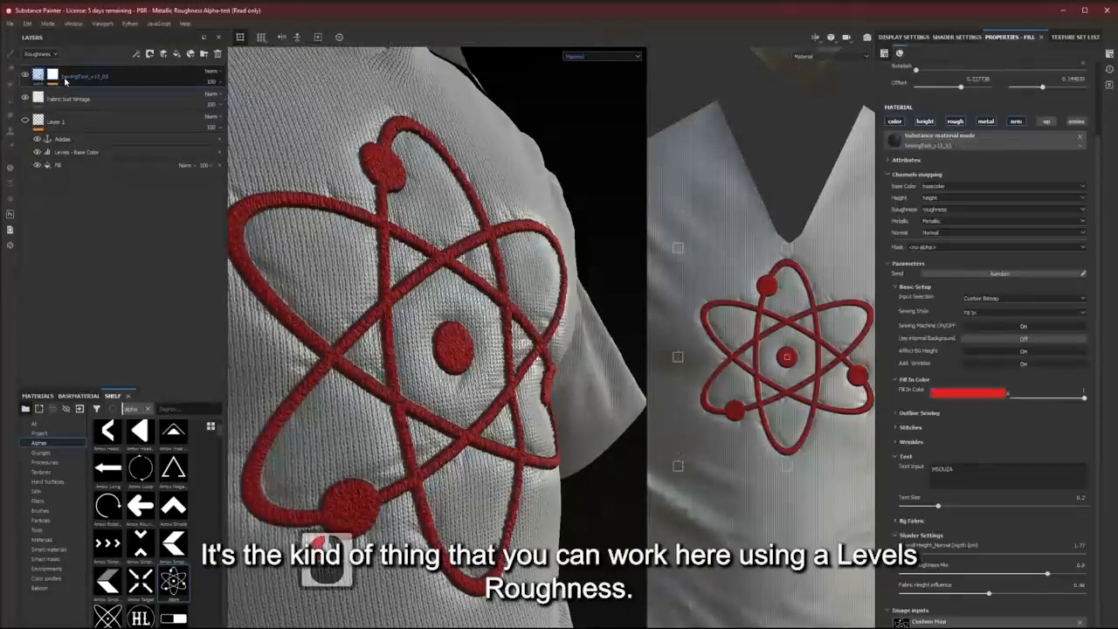
pyautogui.click(137, 54)
pyautogui.click(161, 102)
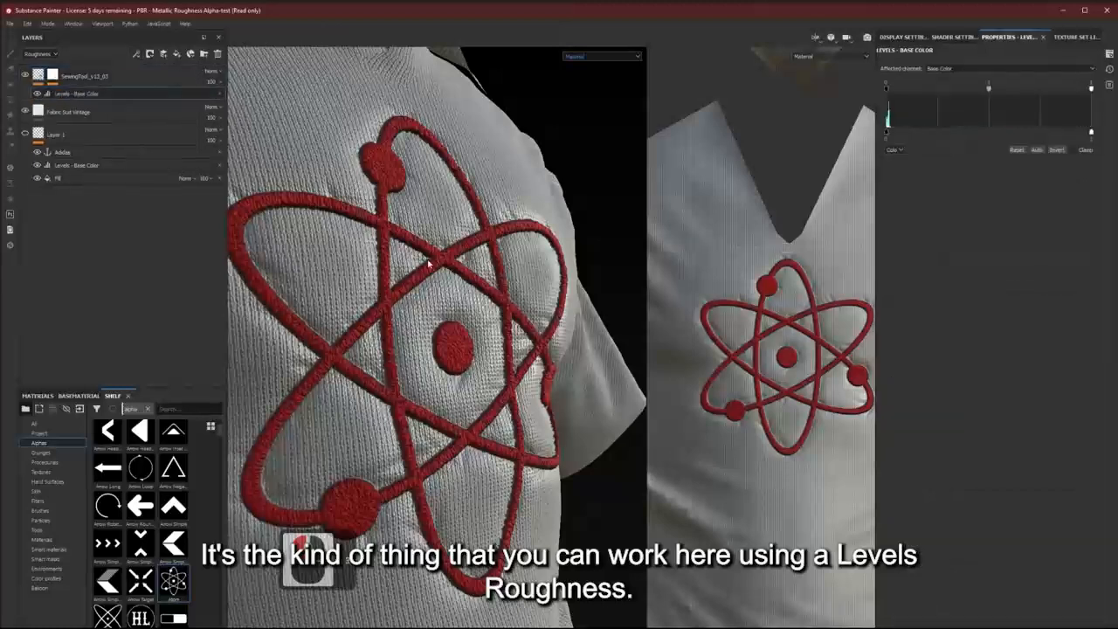
pyautogui.click(896, 150)
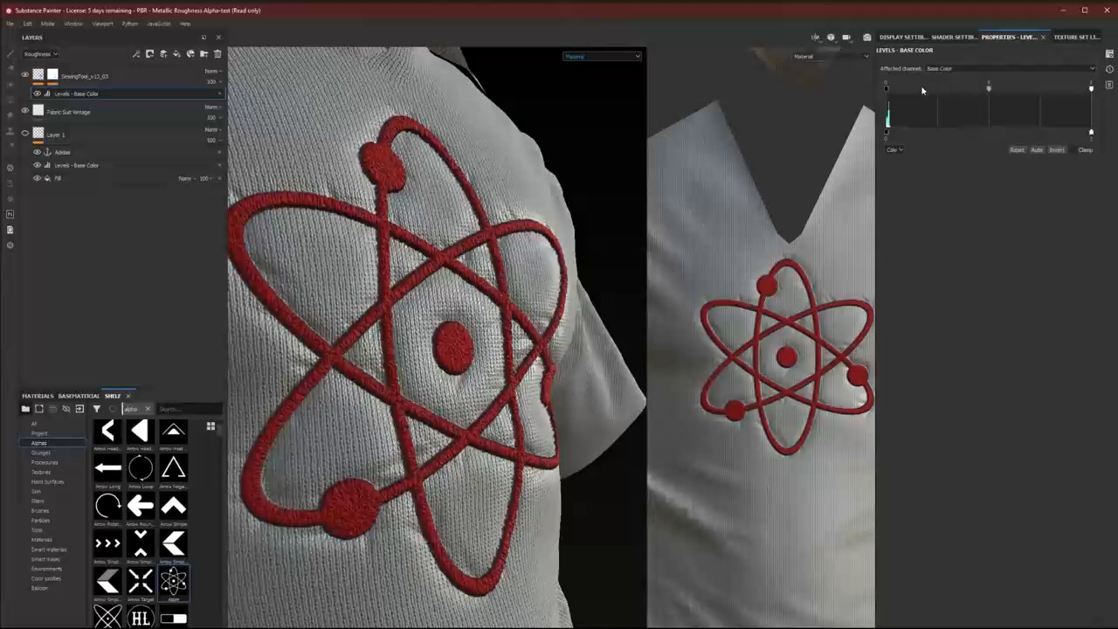
pyautogui.click(988, 88)
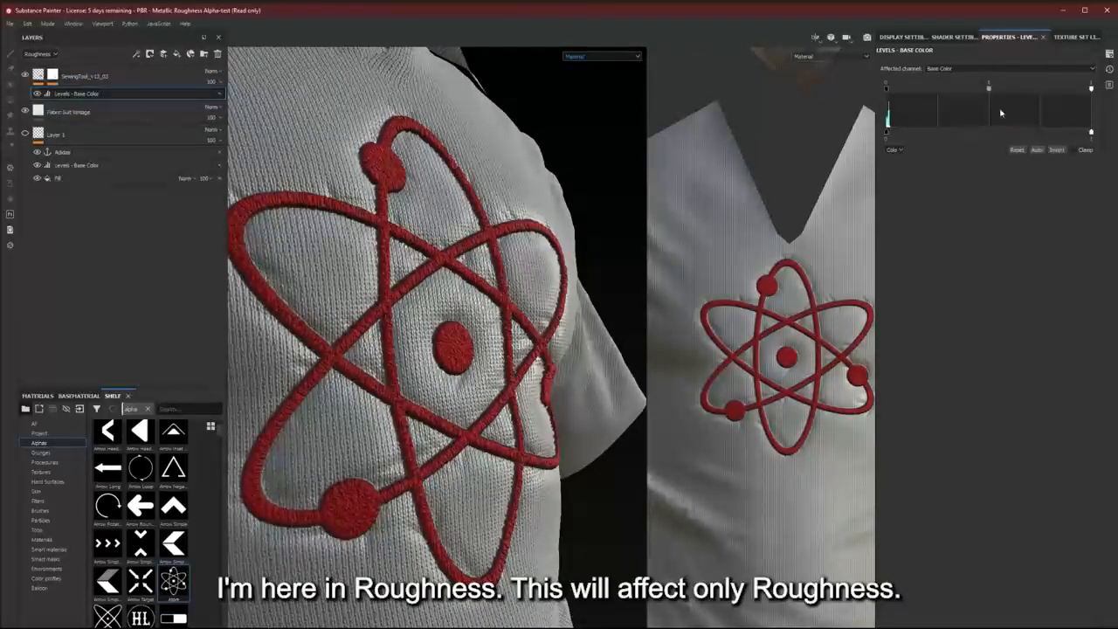
pyautogui.click(985, 76)
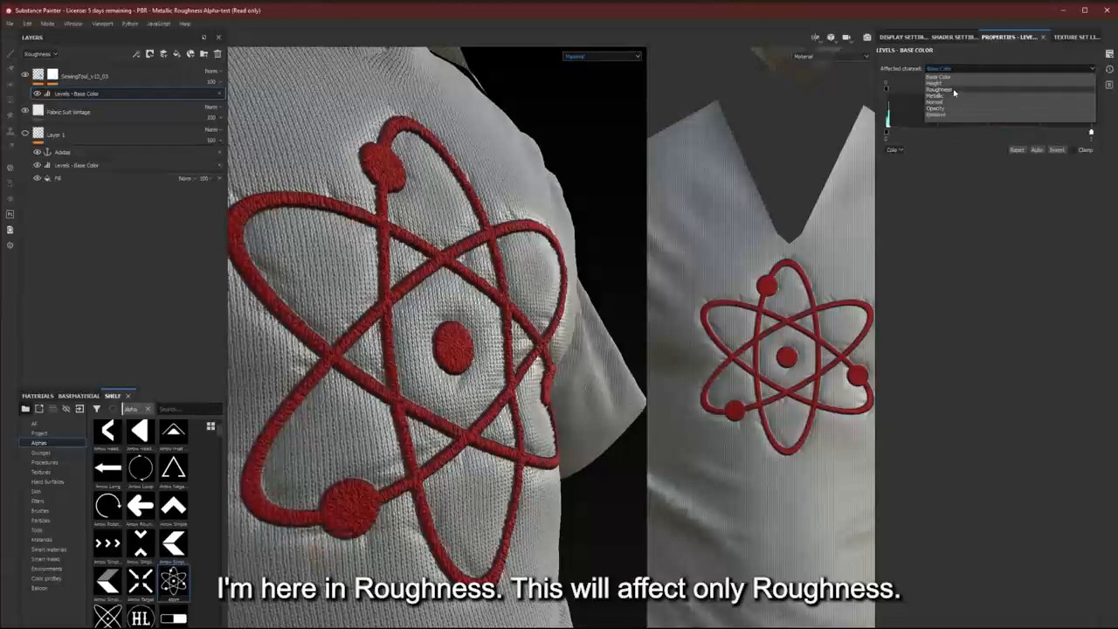
pyautogui.click(975, 105)
# Set the Roughness Levels midtone to 0.77 with the white input at 1 to blend the logo area with the fabric.
pyautogui.moveTo(990, 93); pyautogui.dragTo(970, 94)
pyautogui.moveTo(1091, 90); pyautogui.dragTo(1060, 89)
pyautogui.moveTo(958, 91); pyautogui.dragTo(969, 90)
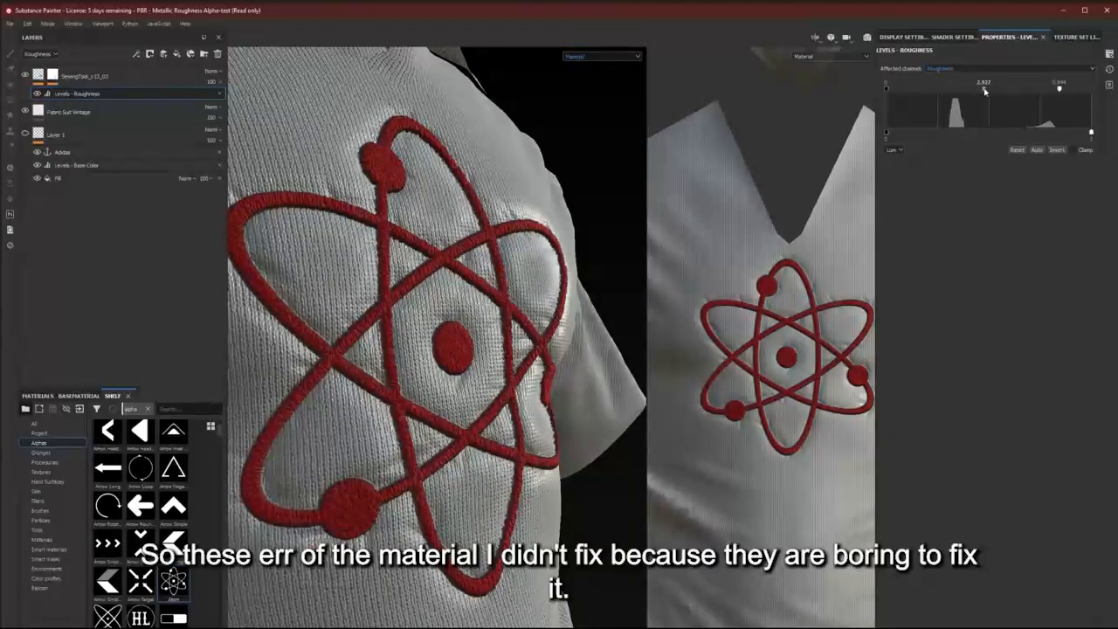
pyautogui.moveTo(1060, 90); pyautogui.dragTo(1086, 91)
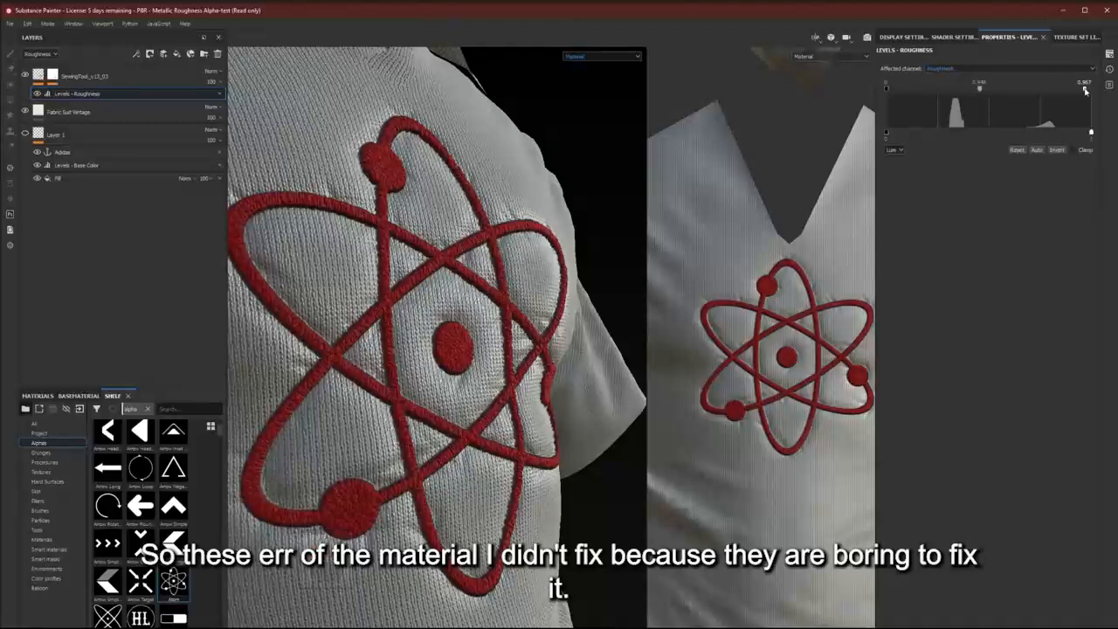
pyautogui.click(984, 103)
pyautogui.moveTo(984, 91); pyautogui.dragTo(972, 91)
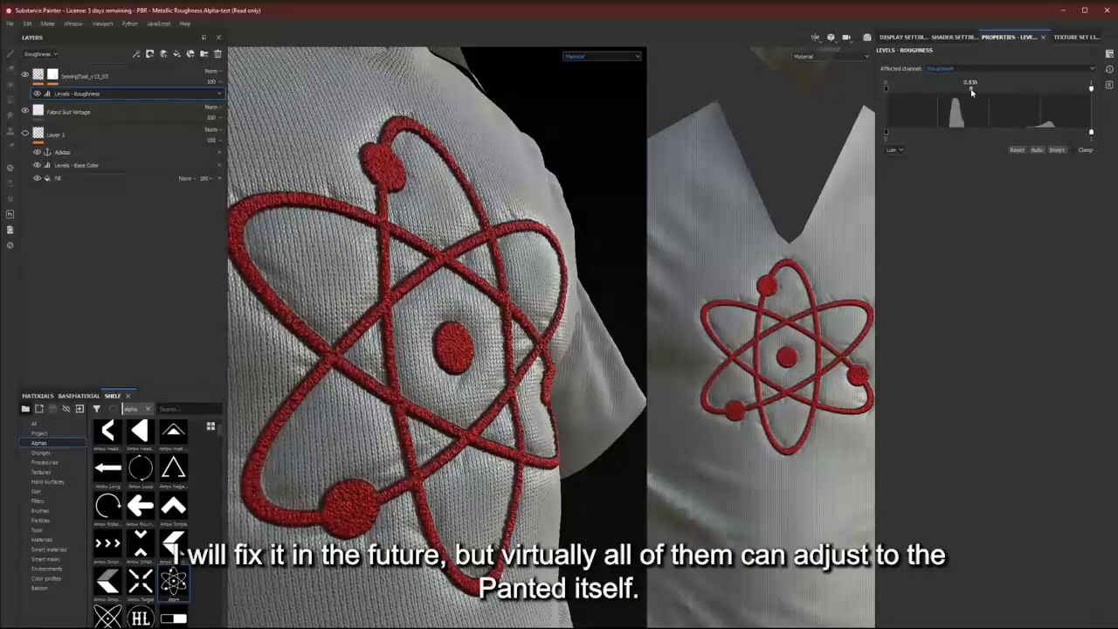
# Inspect the atom logo and the shirt from other angles, along with the full UV layout.
pyautogui.keyDown('alt'); pyautogui.moveTo(559, 292); pyautogui.dragTo(506, 304, button='right'); pyautogui.keyUp('alt')
pyautogui.moveTo(507, 304)
pyautogui.keyDown('alt'); pyautogui.mouseDown()
pyautogui.moveTo(387, 308)
pyautogui.moveTo(526, 308)
pyautogui.moveTo(498, 308)
pyautogui.mouseUp(); pyautogui.keyUp('alt')
pyautogui.keyDown('alt'); pyautogui.moveTo(498, 307); pyautogui.dragTo(484, 308, button='middle'); pyautogui.keyUp('alt')
pyautogui.keyDown('alt'); pyautogui.moveTo(484, 308); pyautogui.dragTo(381, 302); pyautogui.keyUp('alt')
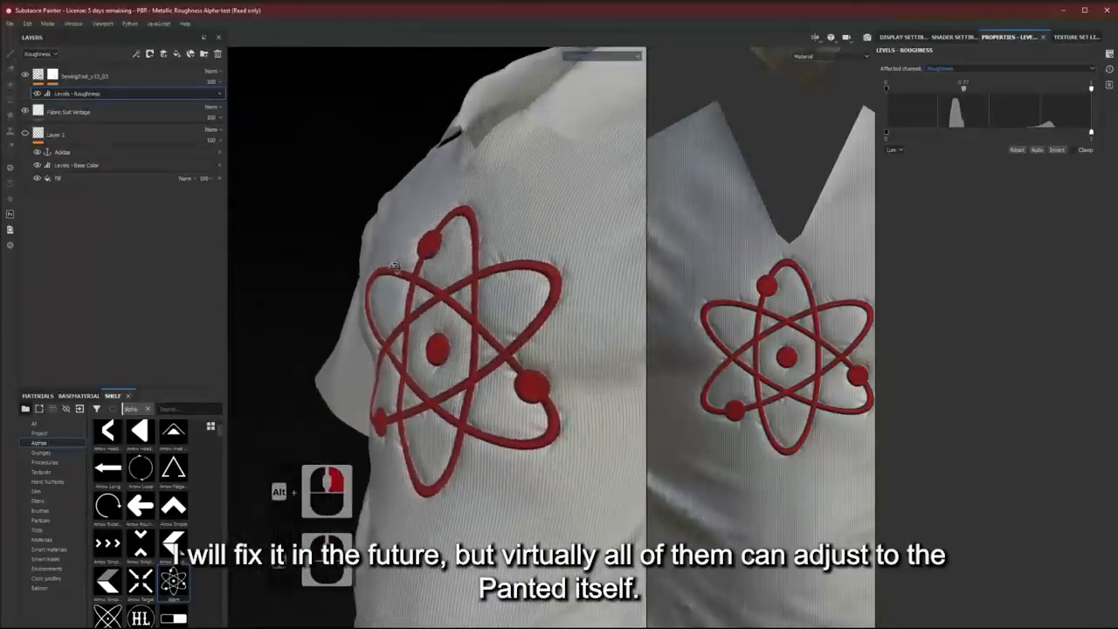
pyautogui.keyDown('alt'); pyautogui.moveTo(382, 179); pyautogui.dragTo(398, 267, button='right'); pyautogui.keyUp('alt')
pyautogui.keyDown('alt'); pyautogui.moveTo(398, 267); pyautogui.dragTo(471, 294); pyautogui.keyUp('alt')
pyautogui.keyDown('alt'); pyautogui.moveTo(471, 294); pyautogui.dragTo(591, 292, button='middle'); pyautogui.keyUp('alt')
pyautogui.keyDown('alt'); pyautogui.moveTo(592, 291); pyautogui.dragTo(547, 264, button='right'); pyautogui.keyUp('alt')
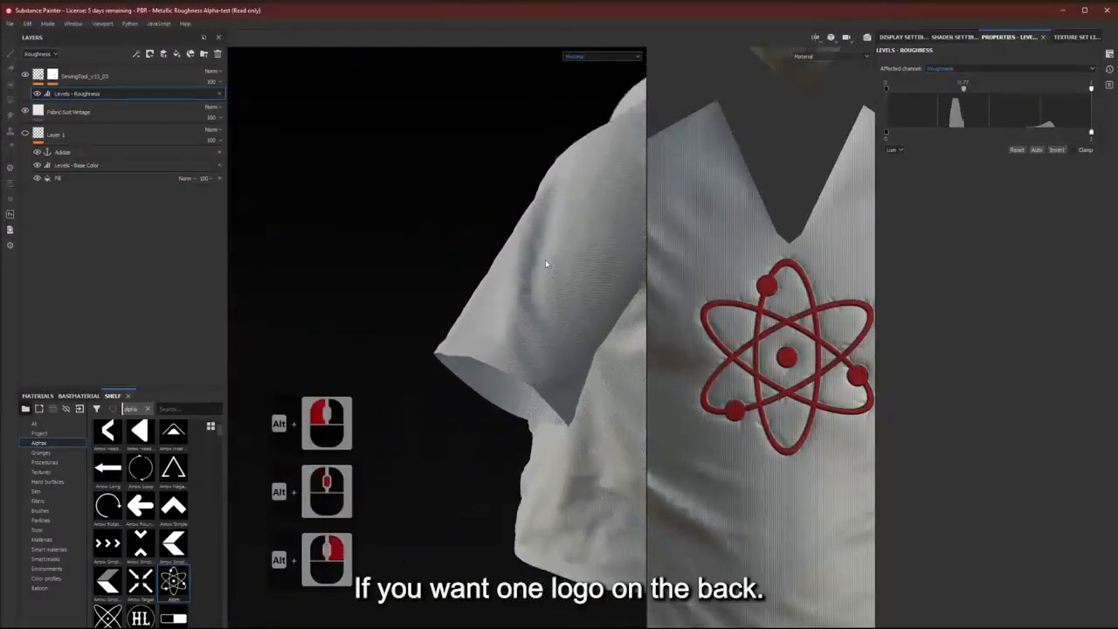
pyautogui.keyDown('alt'); pyautogui.moveTo(796, 369); pyautogui.dragTo(682, 238, button='right'); pyautogui.keyUp('alt')
pyautogui.keyDown('alt'); pyautogui.moveTo(732, 293); pyautogui.dragTo(722, 283, button='right'); pyautogui.keyUp('alt')
pyautogui.moveTo(751, 325)
pyautogui.keyDown('alt'); pyautogui.mouseDown(button='middle')
pyautogui.moveTo(763, 358)
pyautogui.moveTo(853, 363)
pyautogui.moveTo(765, 310)
pyautogui.mouseUp(button='middle'); pyautogui.keyUp('alt')
pyautogui.rightClick(804, 353)
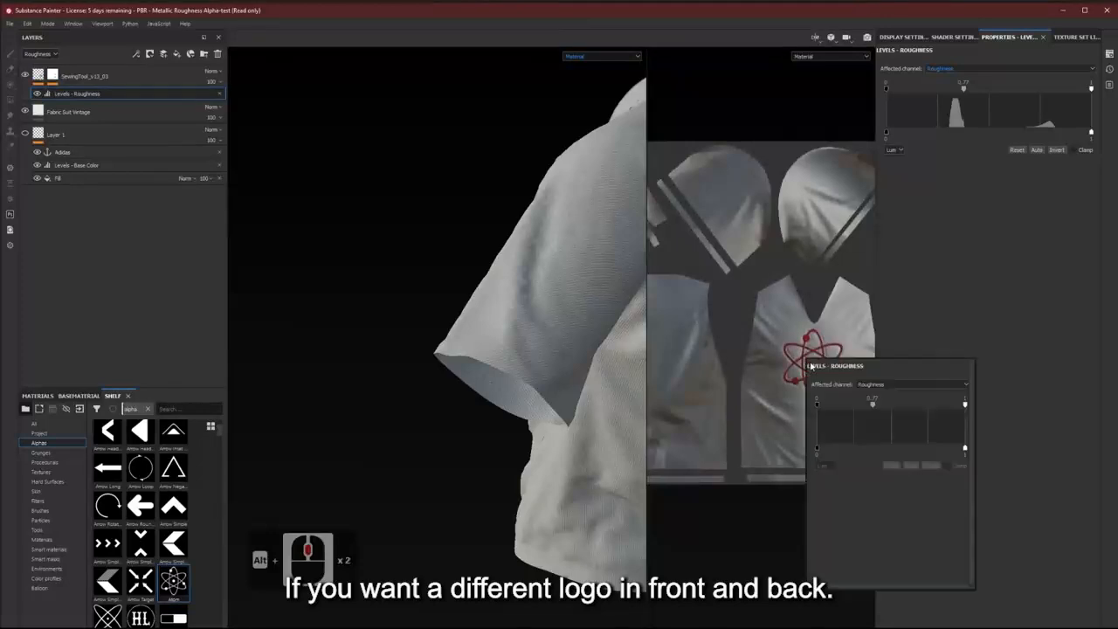
pyautogui.press('Escape')
# Duplicate the Fabric Suit Vintage layer, naming the copy back and the original Front.
pyautogui.click(81, 113)
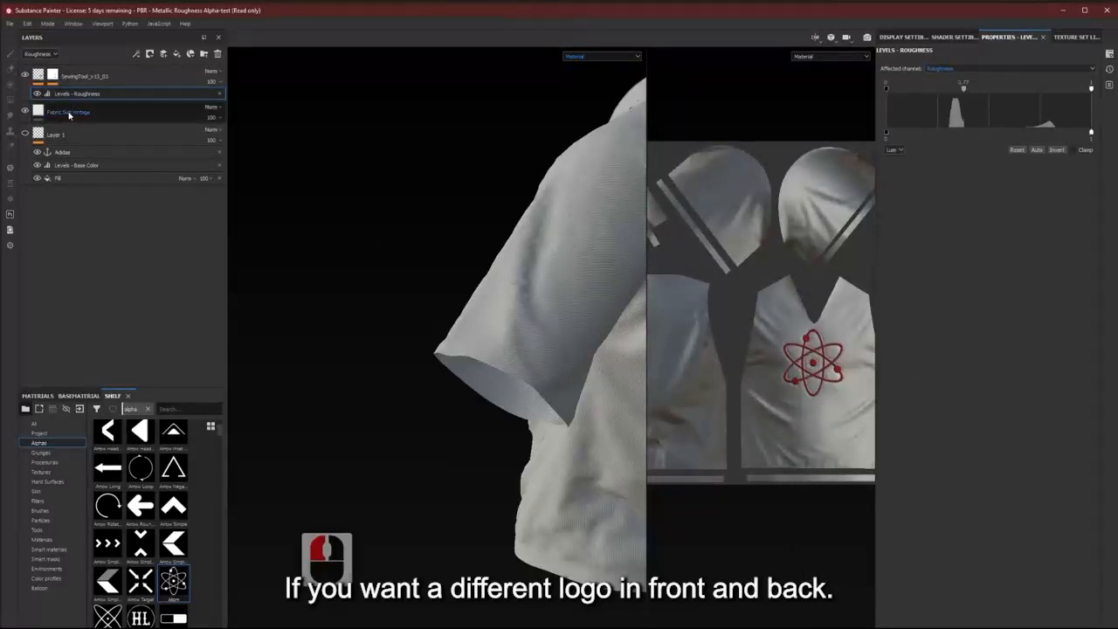
pyautogui.hotkey('ctrl', 'd')
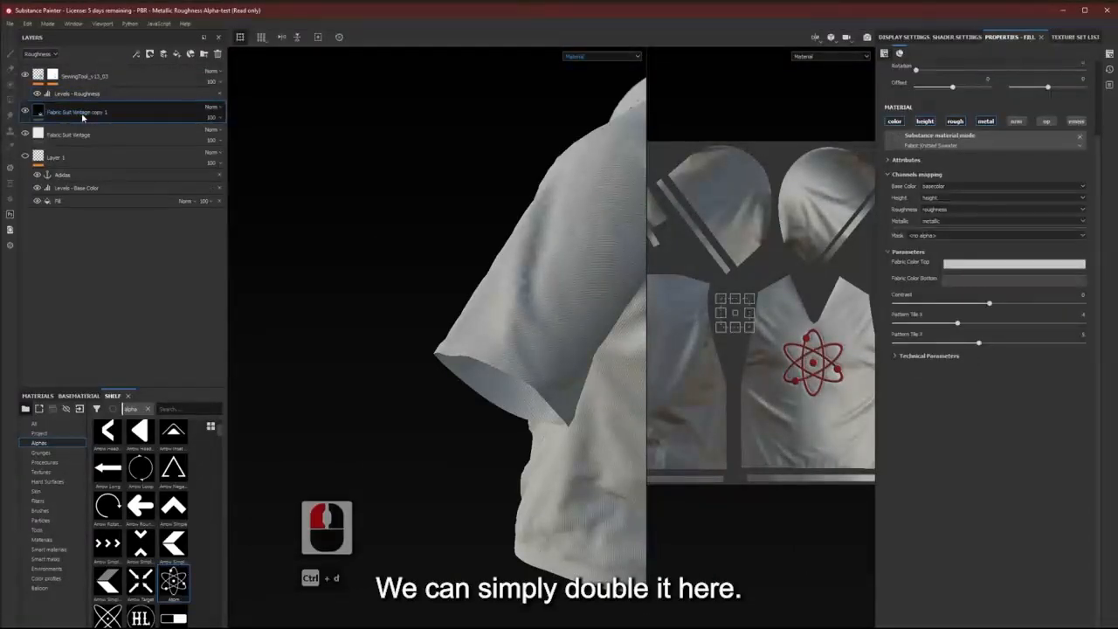
pyautogui.doubleClick(82, 111)
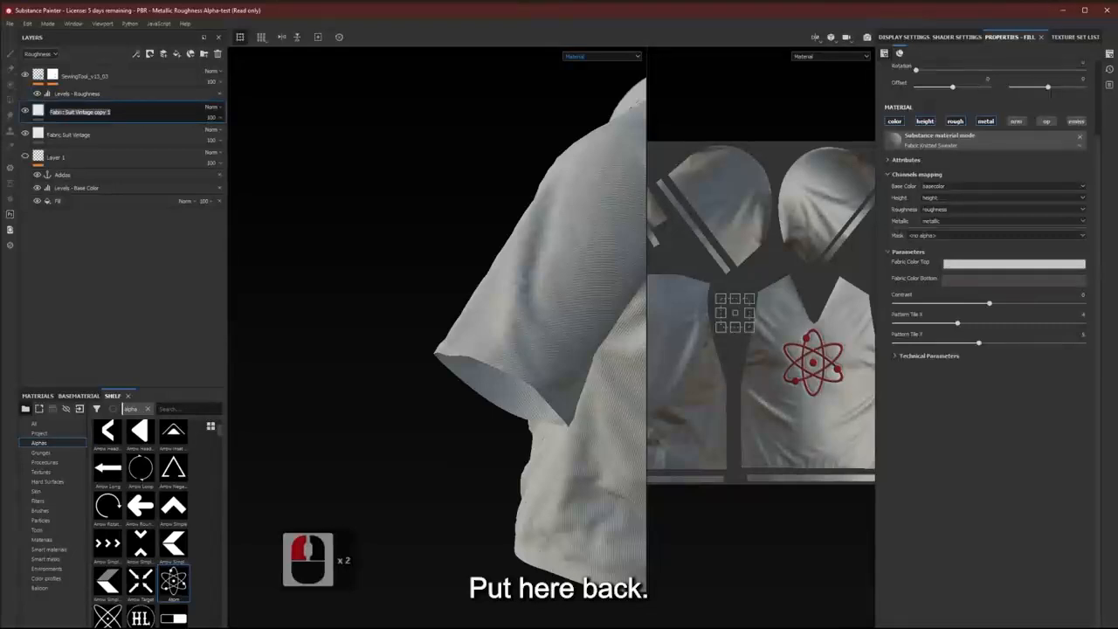
pyautogui.write('back')
pyautogui.doubleClick(61, 135)
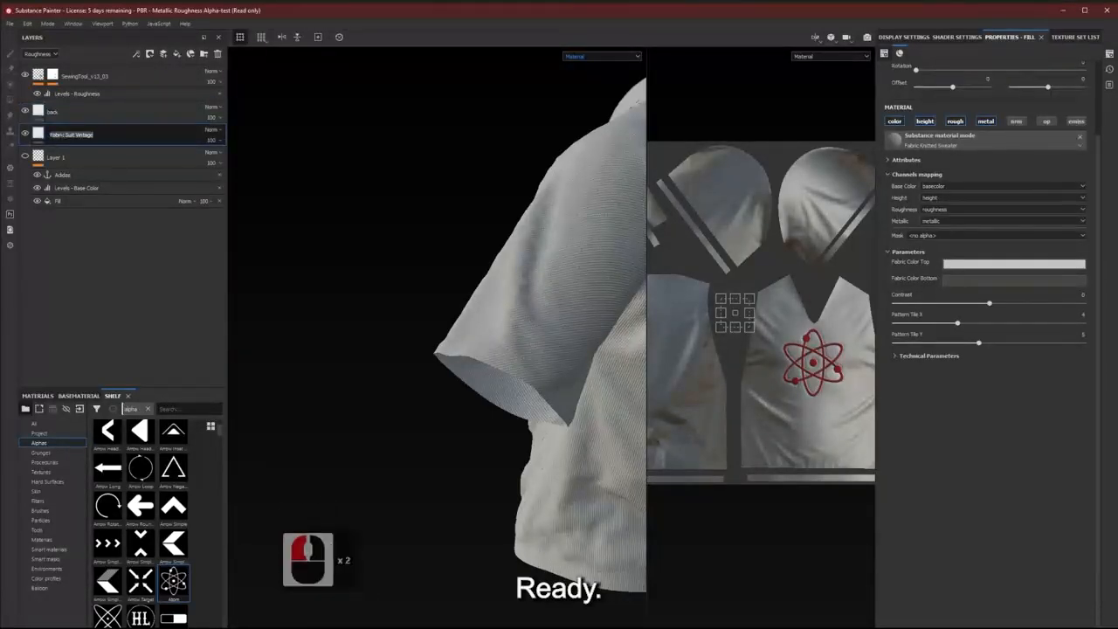
pyautogui.write('Front')
pyautogui.press('Return')
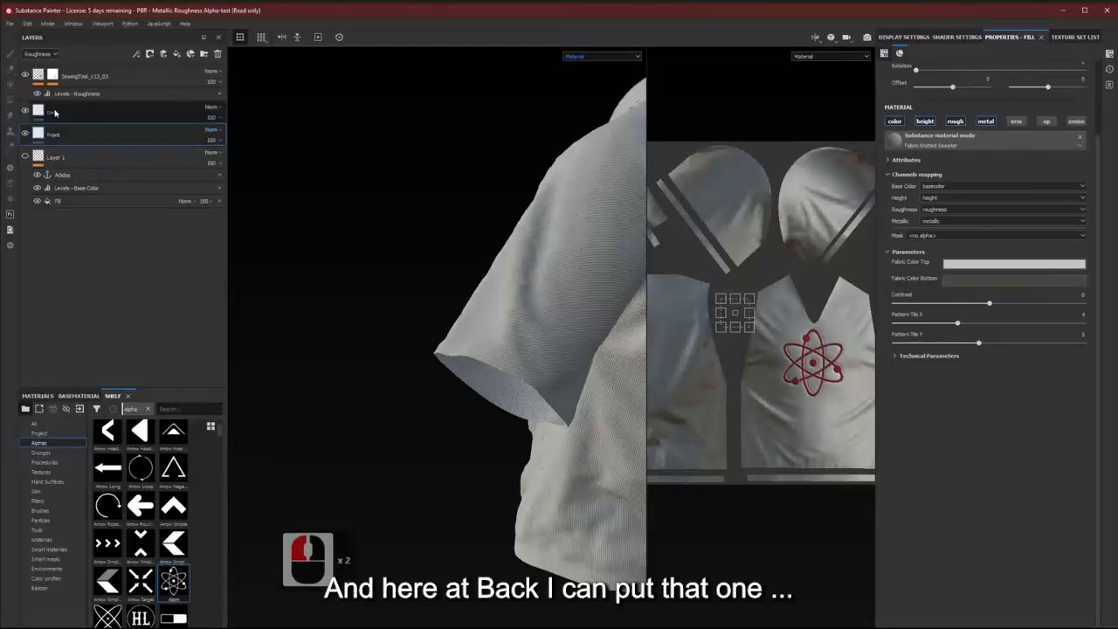
# Check the duplicated back layer's parameters and delete that layer.
pyautogui.click(55, 112)
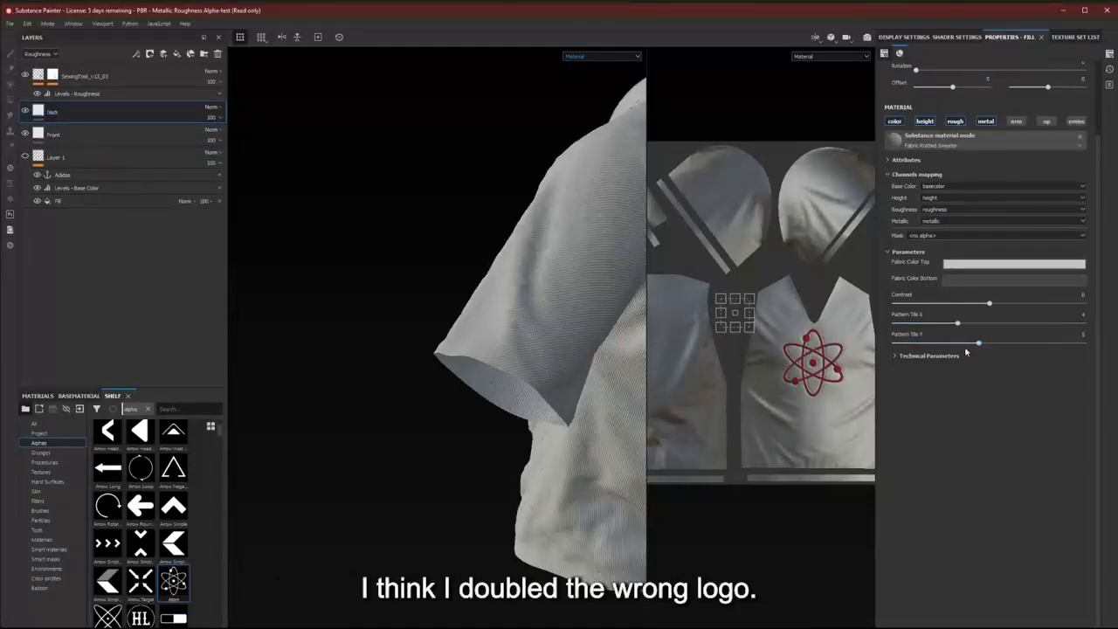
pyautogui.click(896, 357)
pyautogui.click(895, 357)
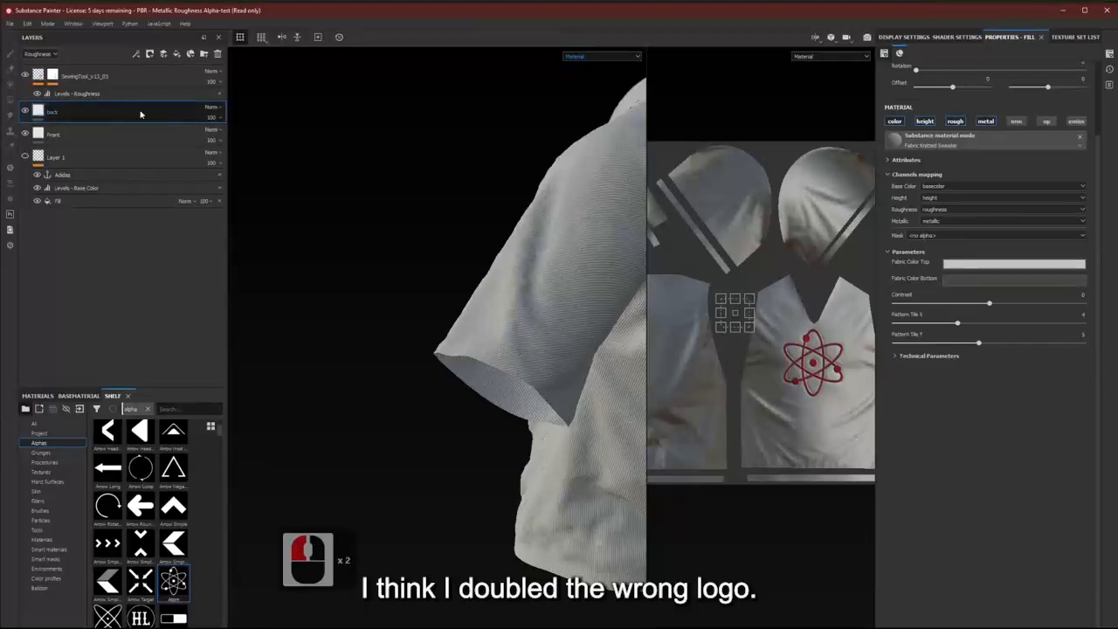
pyautogui.click(54, 114)
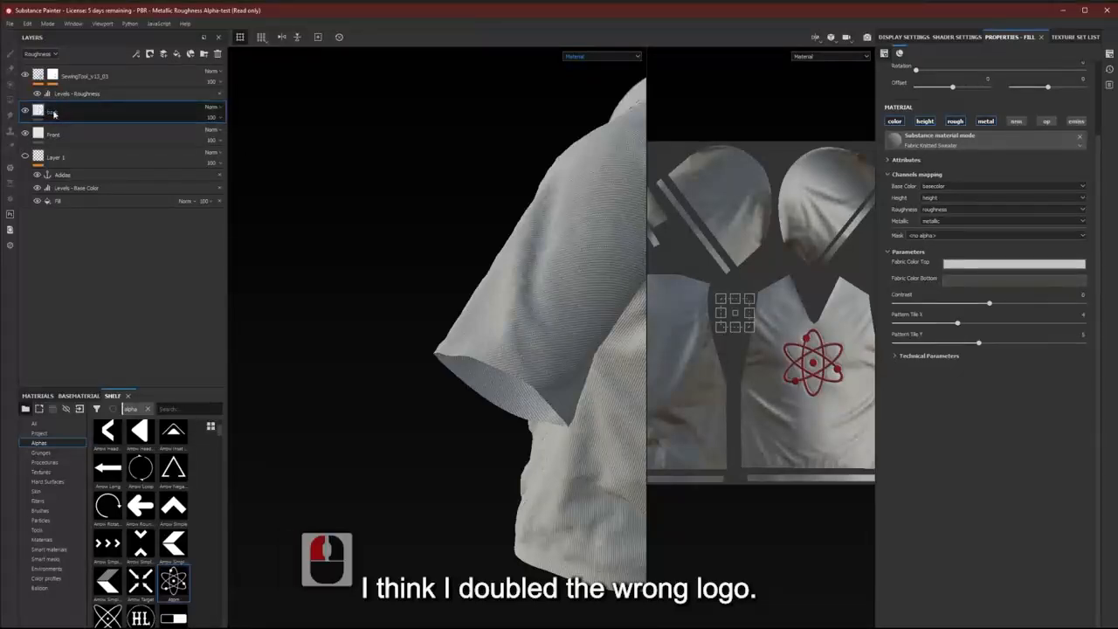
pyautogui.click(72, 136)
pyautogui.click(67, 121)
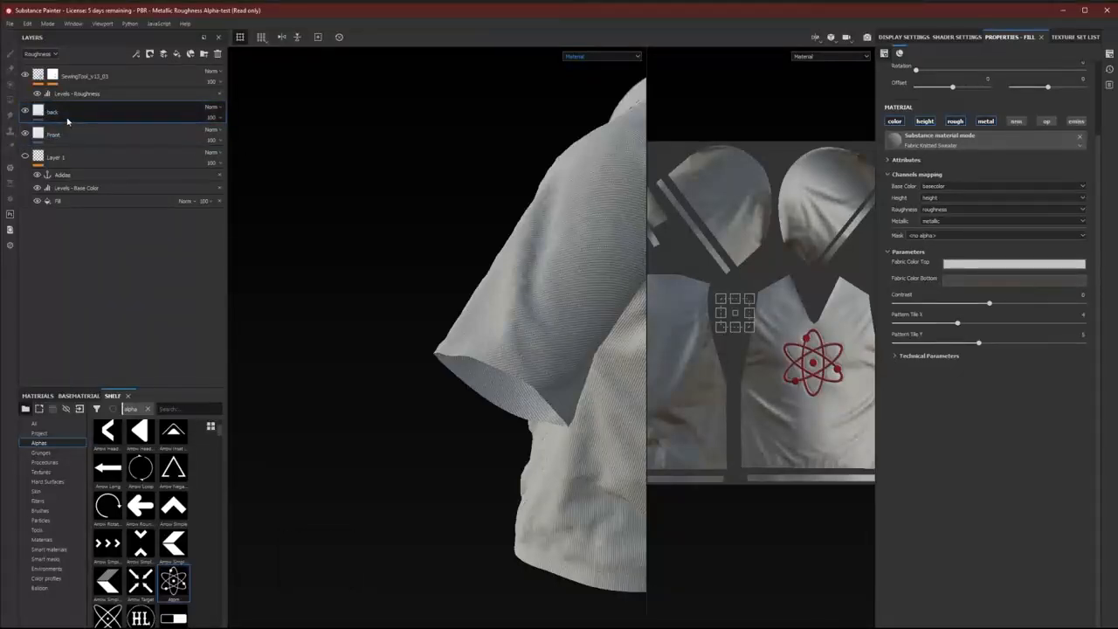
pyautogui.press('Delete')
# Check which material the Front layer holds by toggling its visibility, and rename it Fabric.
pyautogui.click(26, 112)
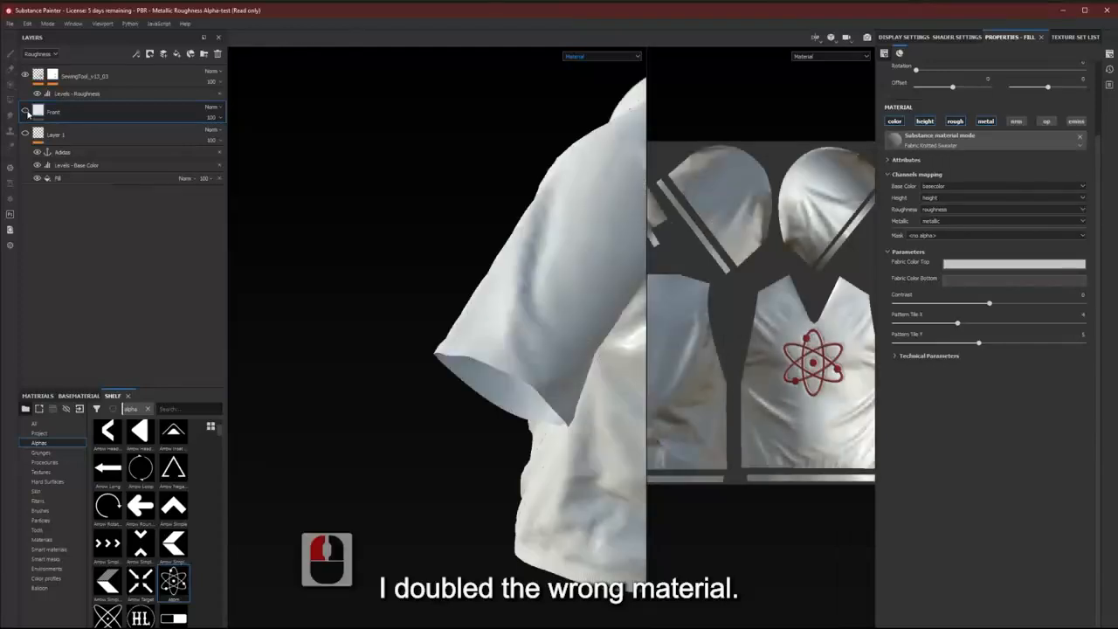
pyautogui.click(26, 112)
pyautogui.doubleClick(54, 112)
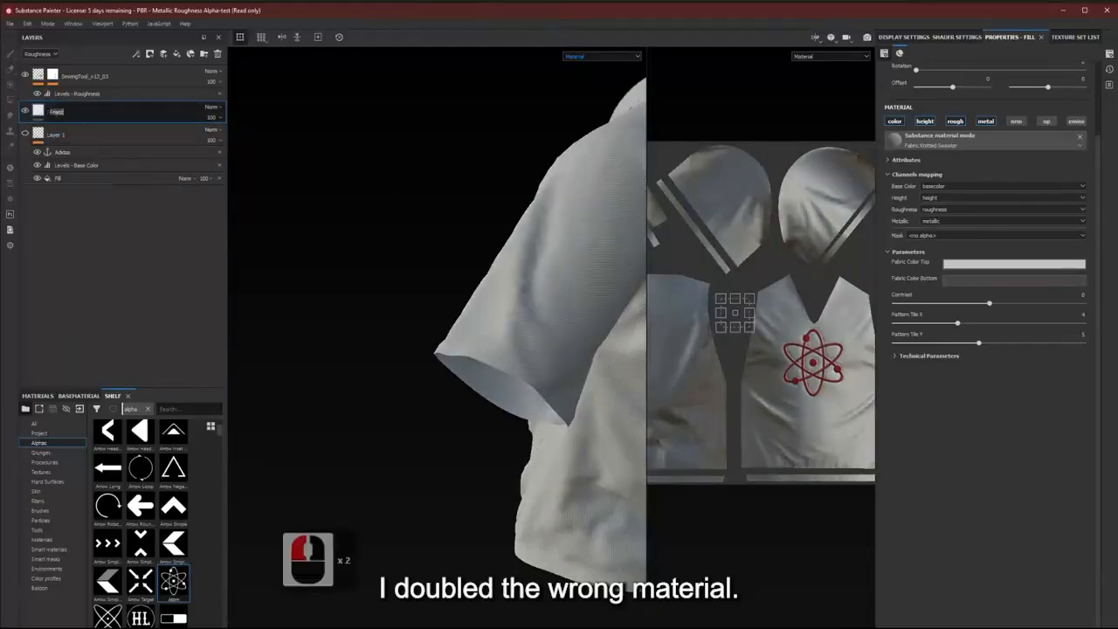
pyautogui.write('Fabric')
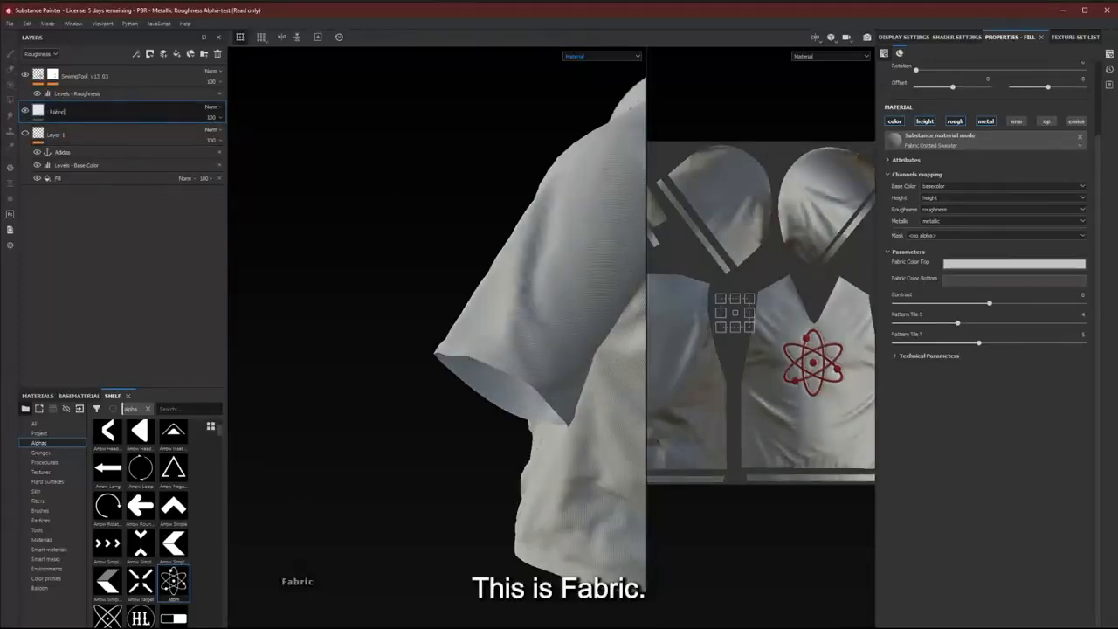
pyautogui.press('Return')
# Duplicate the SewingTool layer and rename the copy BACK.
pyautogui.click(100, 82)
pyautogui.hotkey('ctrl', 'd')
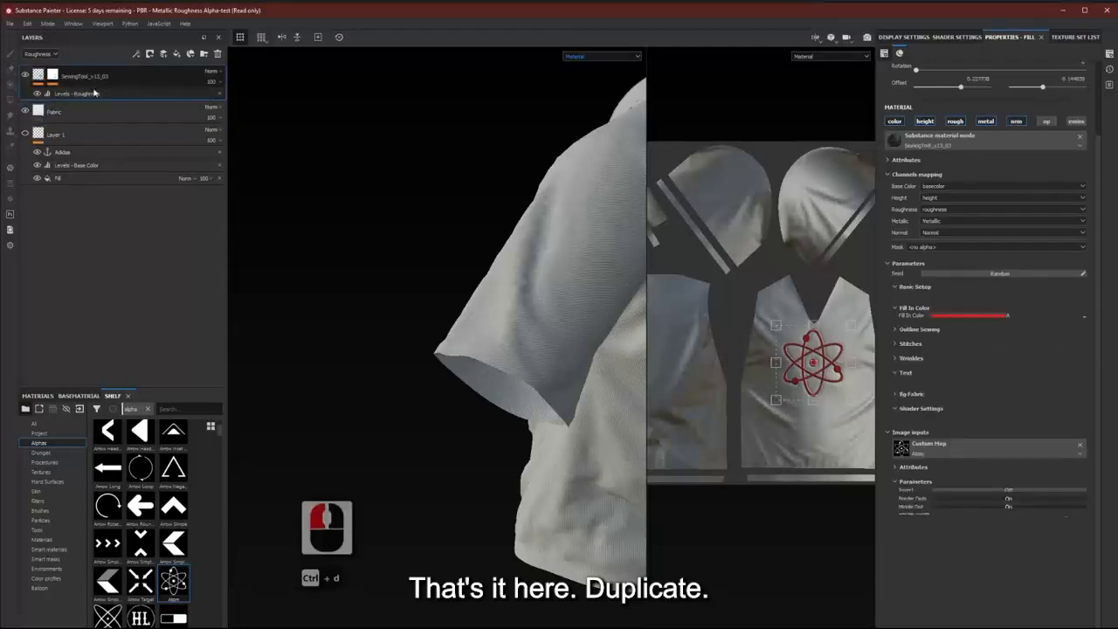
pyautogui.scroll(-3, 98, 107)
pyautogui.doubleClick(101, 77)
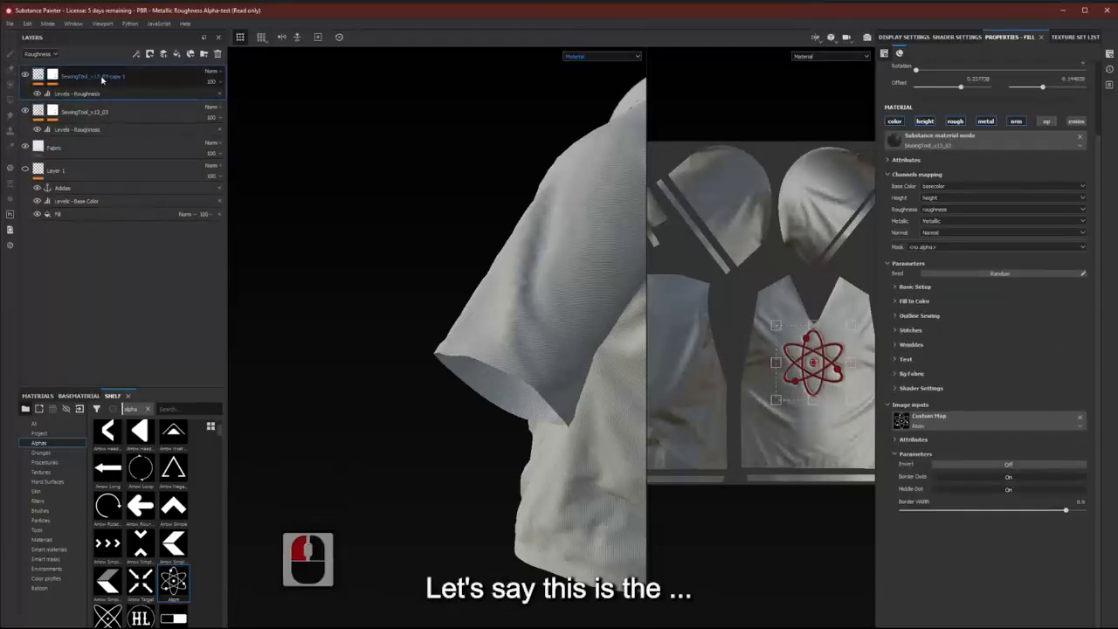
pyautogui.press('Return')
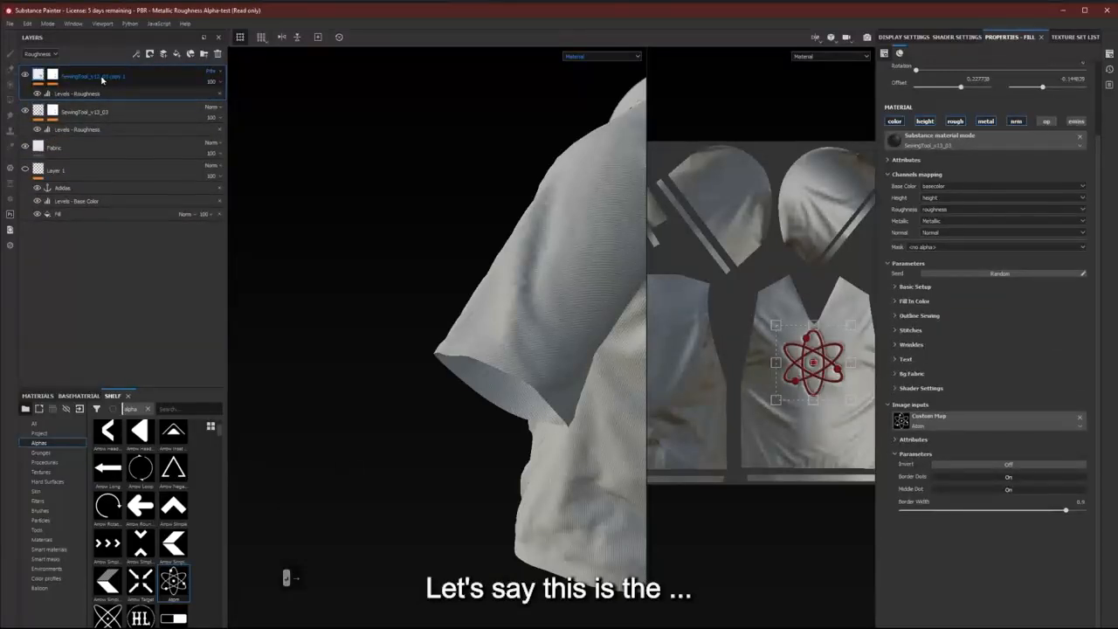
pyautogui.doubleClick(103, 78)
pyautogui.write('BACK')
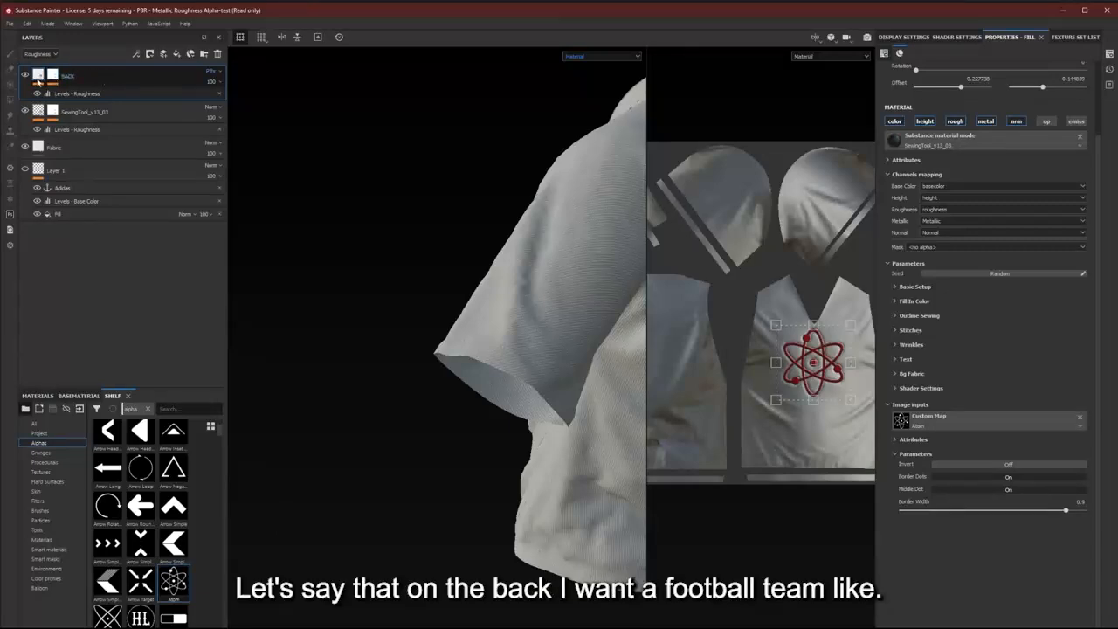
pyautogui.press('Return')
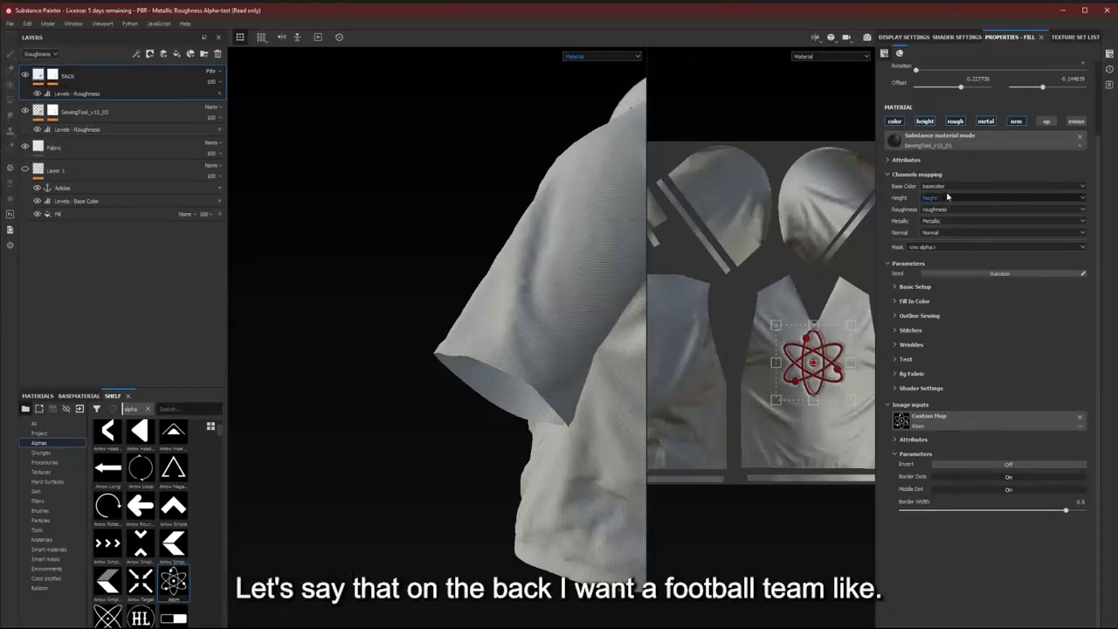
# Set the BACK layer's Sewing Style to Outline in the basic setup and inspect the atom logo's stitching.
pyautogui.click(895, 286)
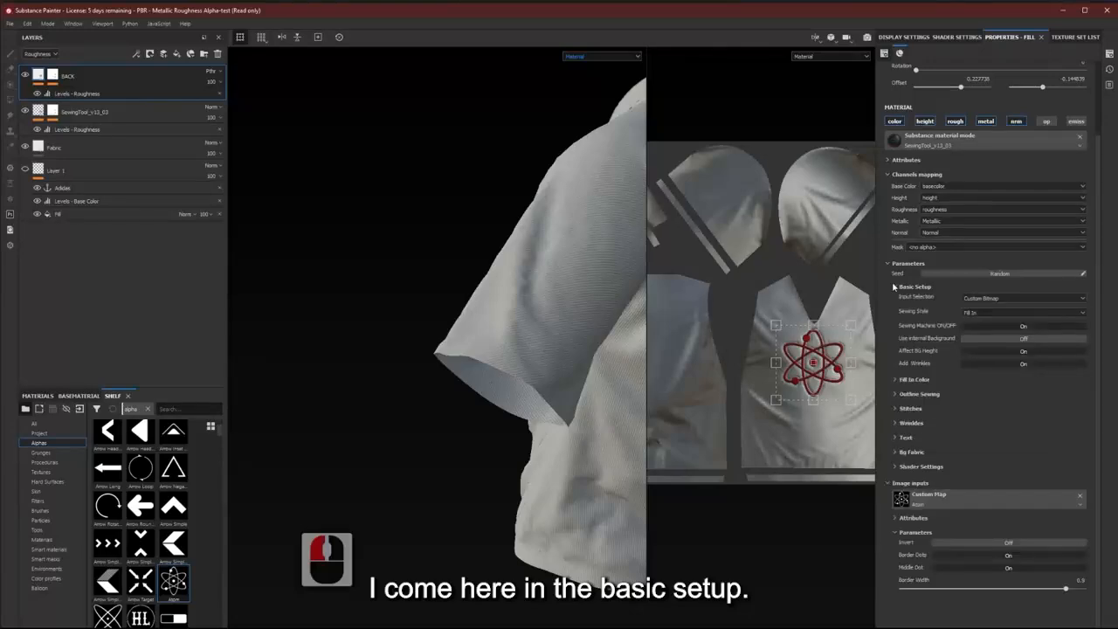
pyautogui.click(999, 315)
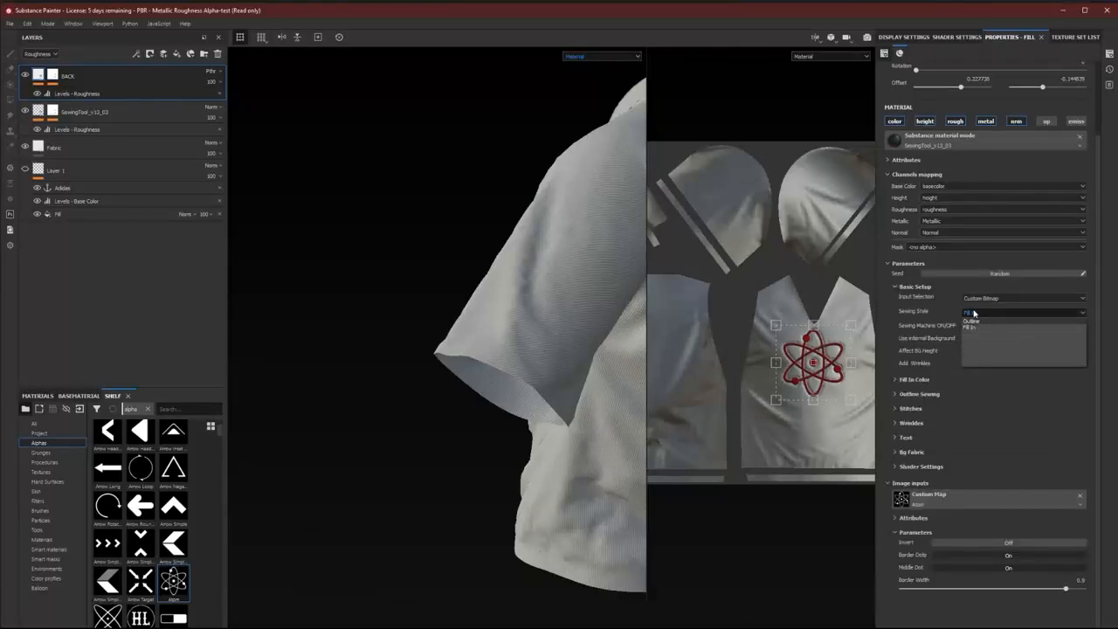
pyautogui.keyDown('alt'); pyautogui.moveTo(603, 372); pyautogui.dragTo(525, 382); pyautogui.keyUp('alt')
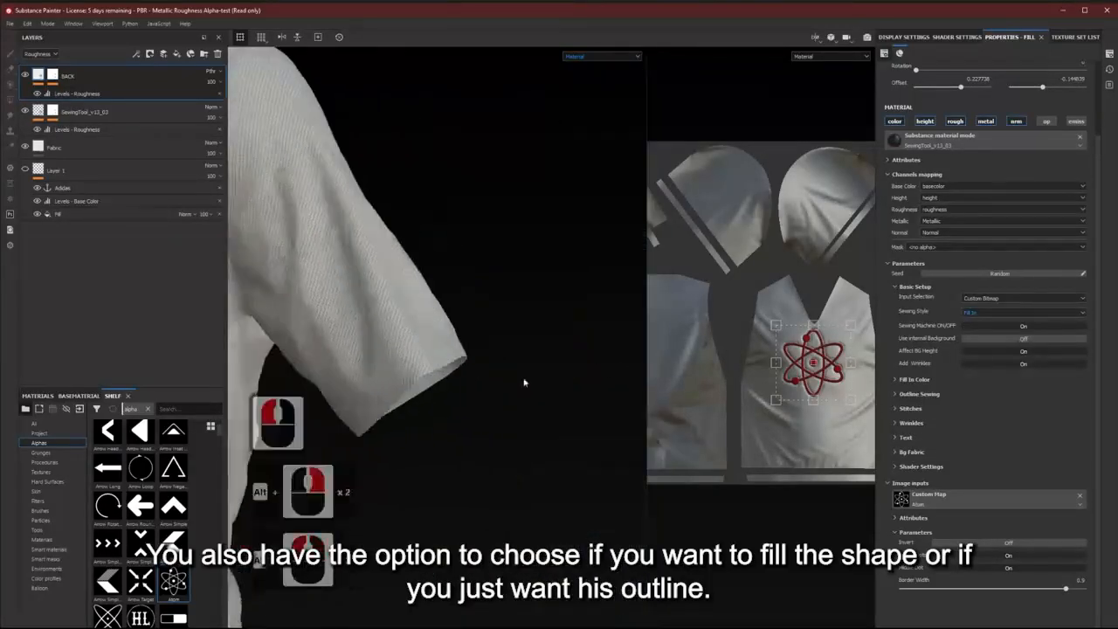
pyautogui.keyDown('alt'); pyautogui.moveTo(524, 382); pyautogui.dragTo(423, 325, button='right'); pyautogui.keyUp('alt')
pyautogui.keyDown('alt'); pyautogui.moveTo(423, 325); pyautogui.dragTo(400, 301); pyautogui.keyUp('alt')
pyautogui.keyDown('alt'); pyautogui.moveTo(401, 302); pyautogui.dragTo(453, 281, button='middle'); pyautogui.keyUp('alt')
pyautogui.keyDown('alt'); pyautogui.moveTo(453, 281); pyautogui.dragTo(477, 267); pyautogui.keyUp('alt')
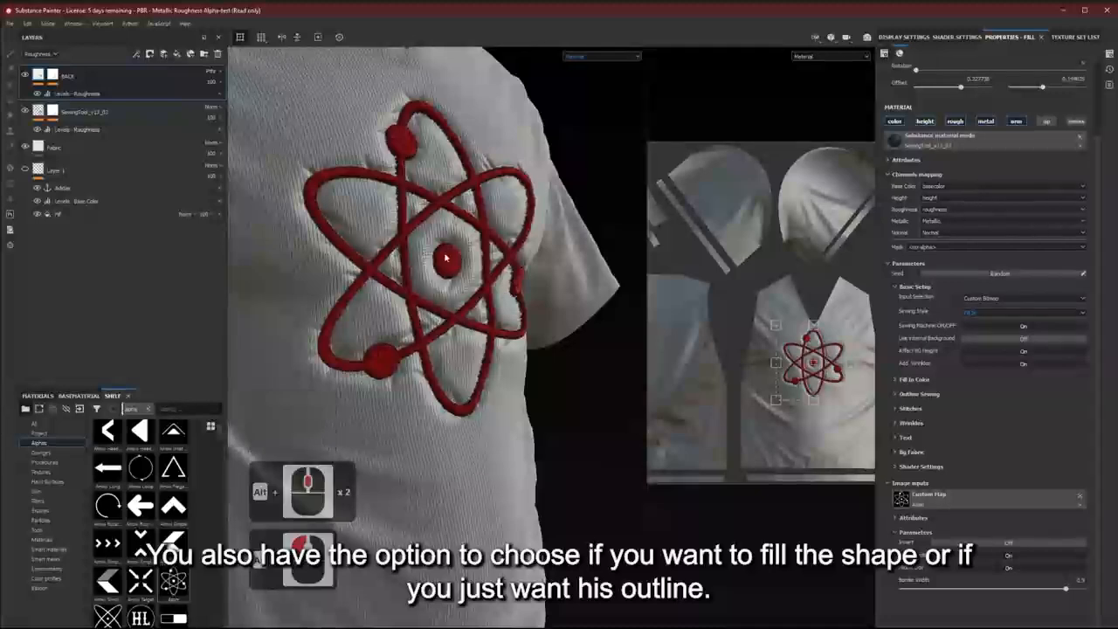
pyautogui.click(993, 313)
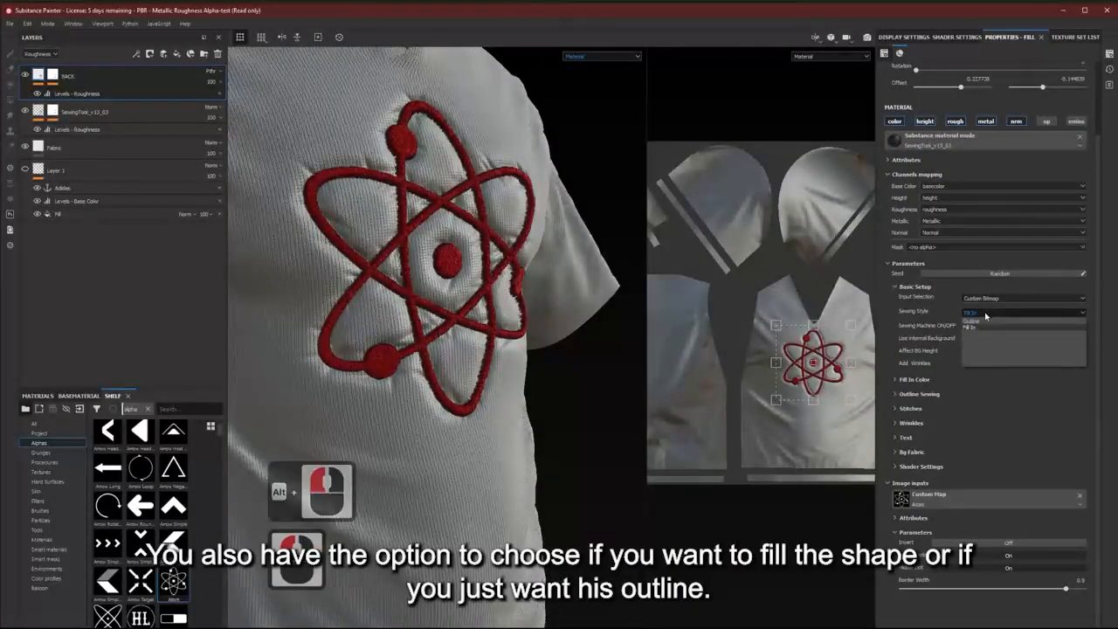
pyautogui.click(980, 322)
pyautogui.keyDown('alt'); pyautogui.moveTo(527, 308); pyautogui.dragTo(554, 404, button='right'); pyautogui.keyUp('alt')
pyautogui.keyDown('alt'); pyautogui.moveTo(554, 404); pyautogui.dragTo(453, 348); pyautogui.keyUp('alt')
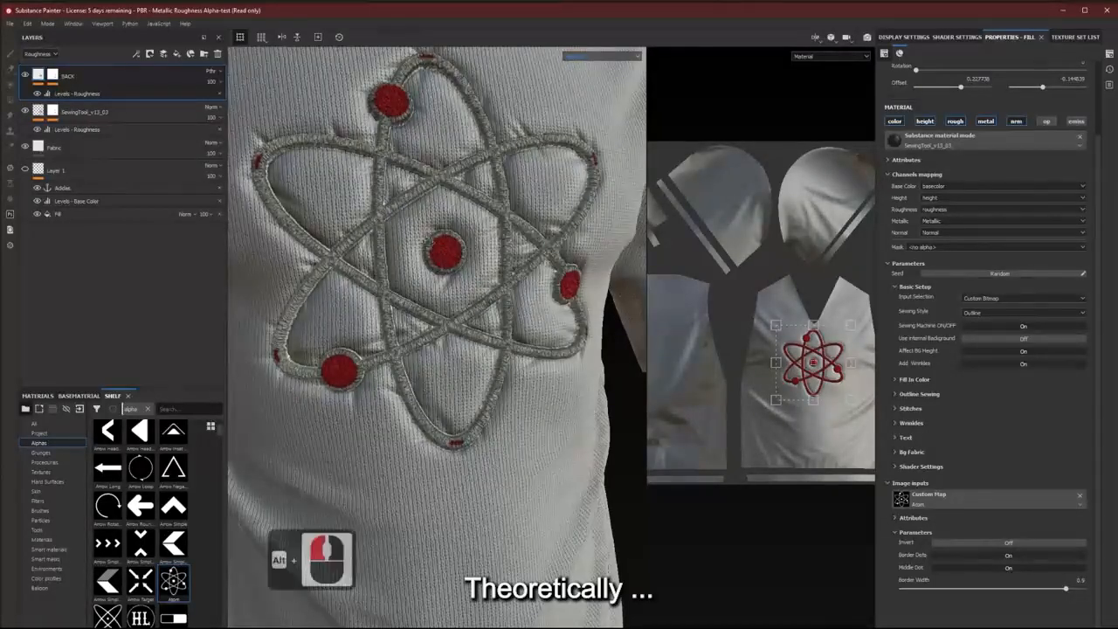
pyautogui.keyDown('alt'); pyautogui.moveTo(458, 184); pyautogui.dragTo(358, 366); pyautogui.keyUp('alt')
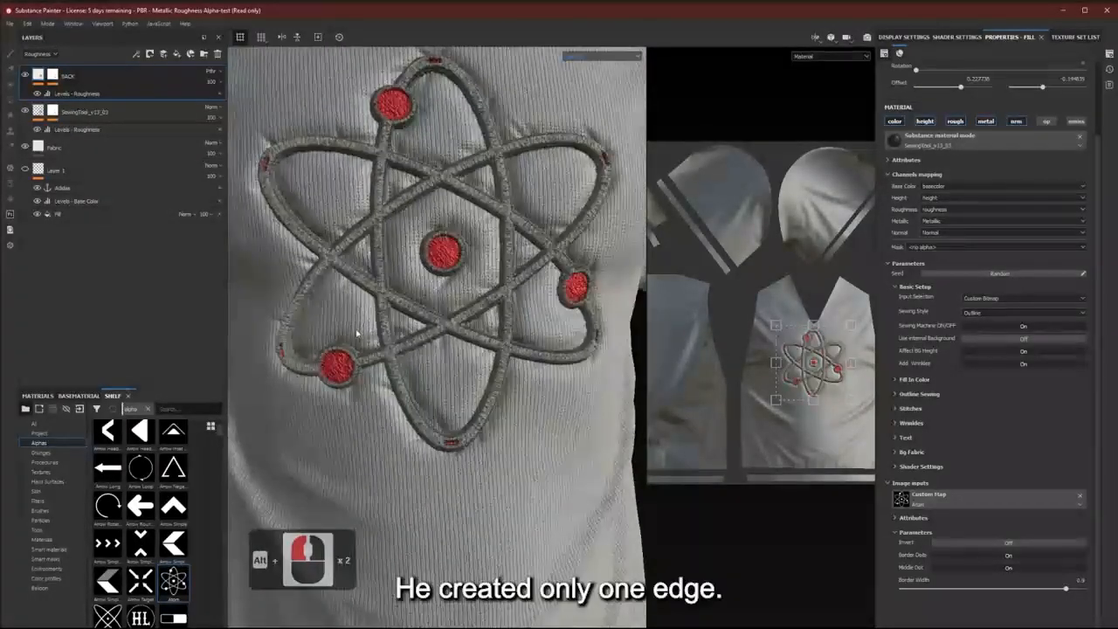
# Hide the original SewingTool_v13_03 layer to isolate the BACK layer, and set BACK's Sewing Style to Fill In.
pyautogui.click(23, 77)
pyautogui.click(24, 76)
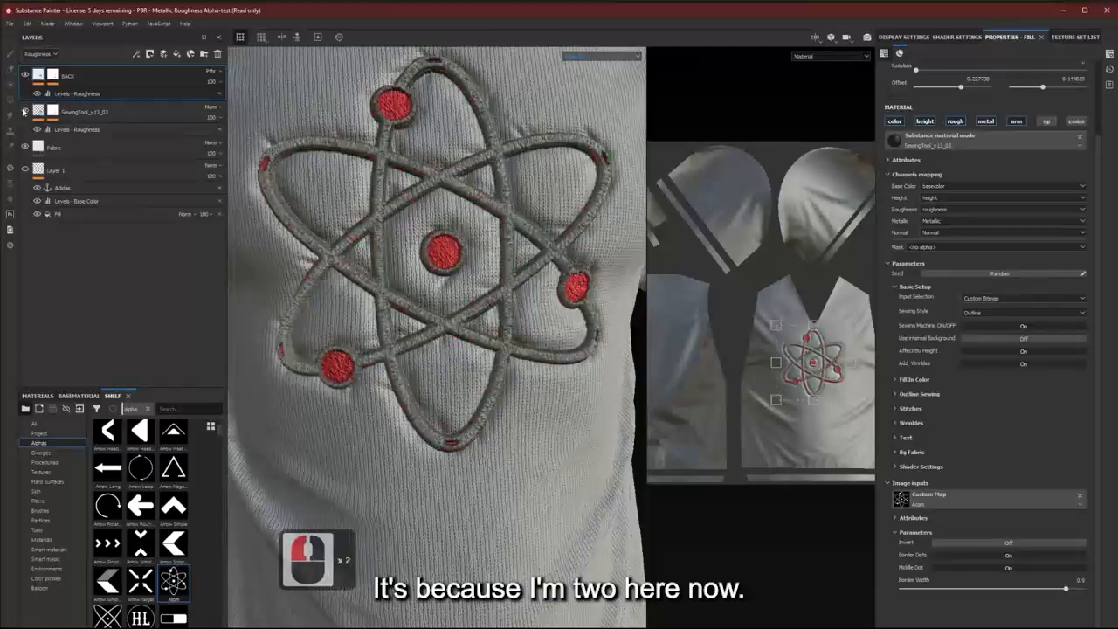
pyautogui.click(23, 112)
pyautogui.keyDown('alt'); pyautogui.moveTo(457, 189); pyautogui.dragTo(512, 203); pyautogui.keyUp('alt')
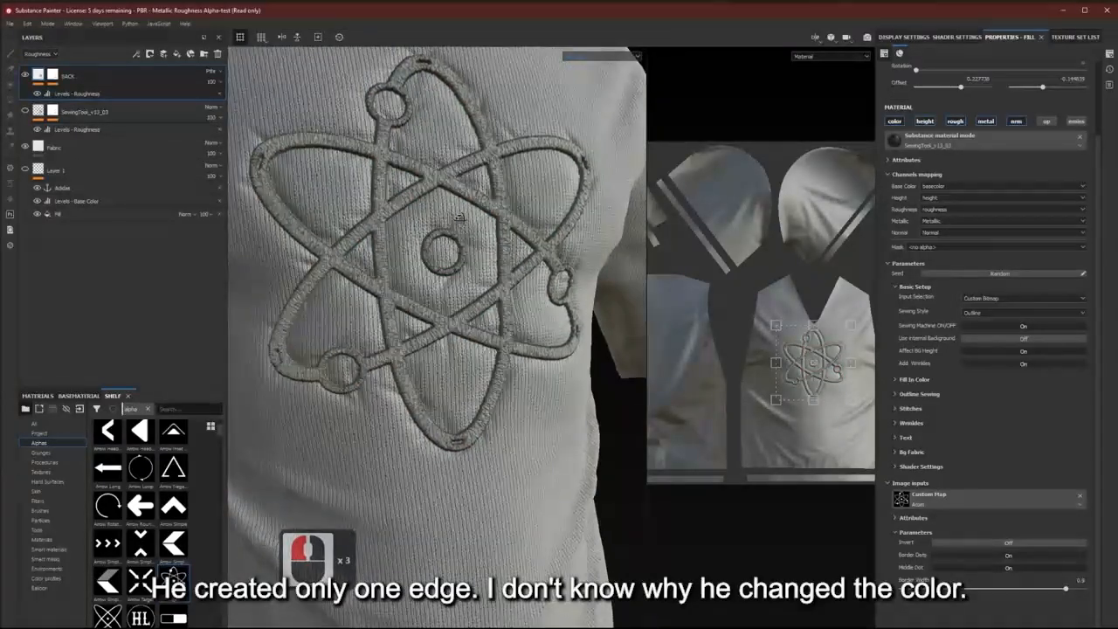
pyautogui.click(991, 313)
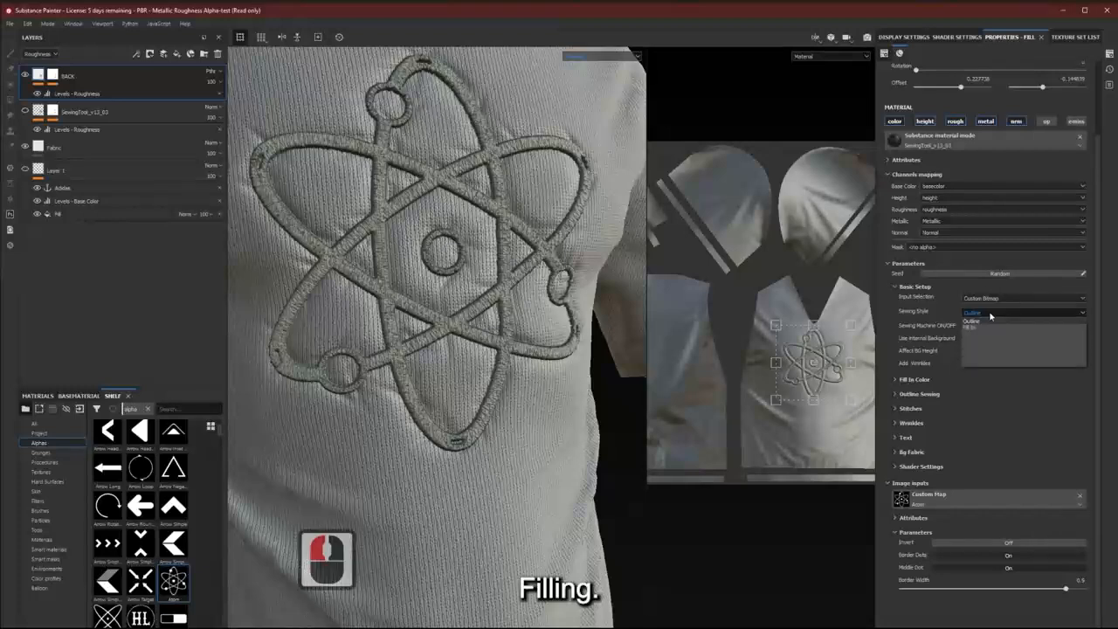
pyautogui.click(976, 326)
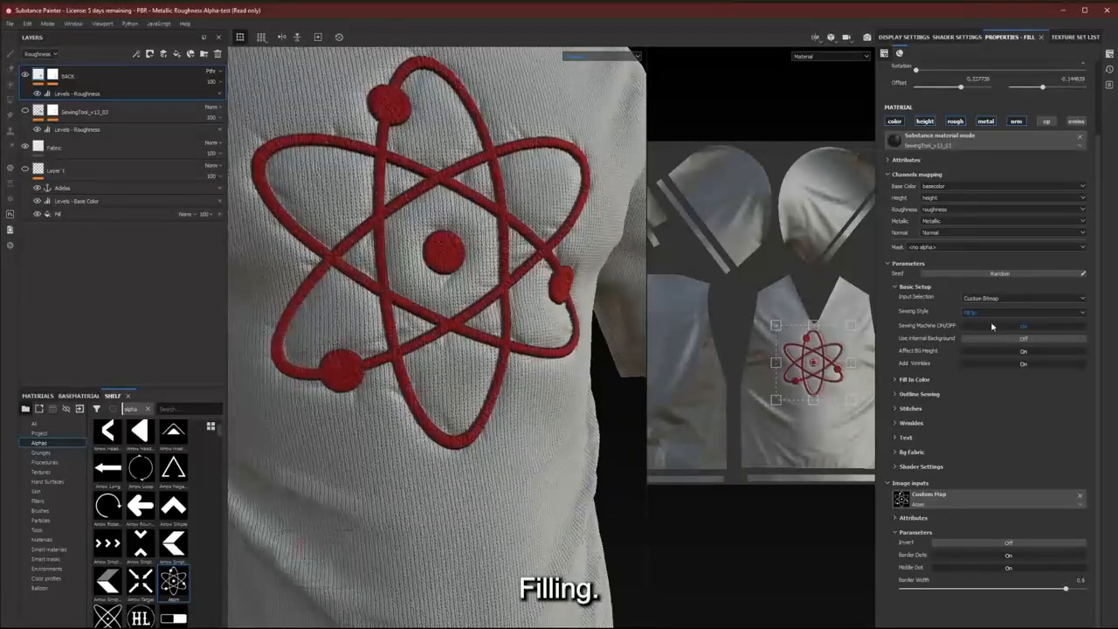
# Switch the BACK layer's Input Selection to Text Input and set its text to 10.
pyautogui.click(987, 299)
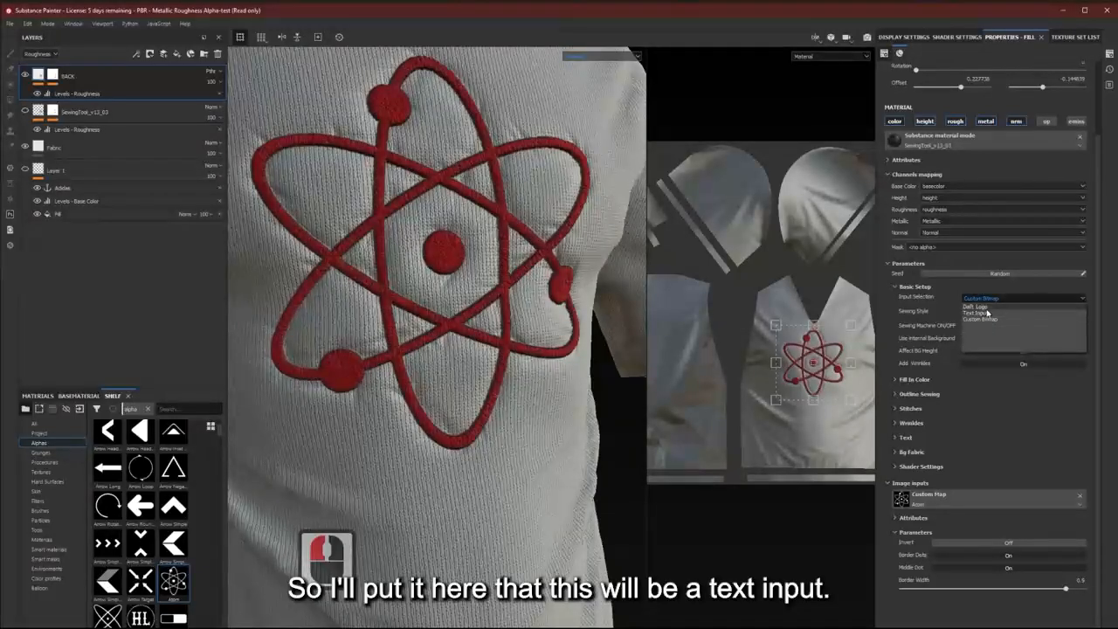
pyautogui.click(984, 312)
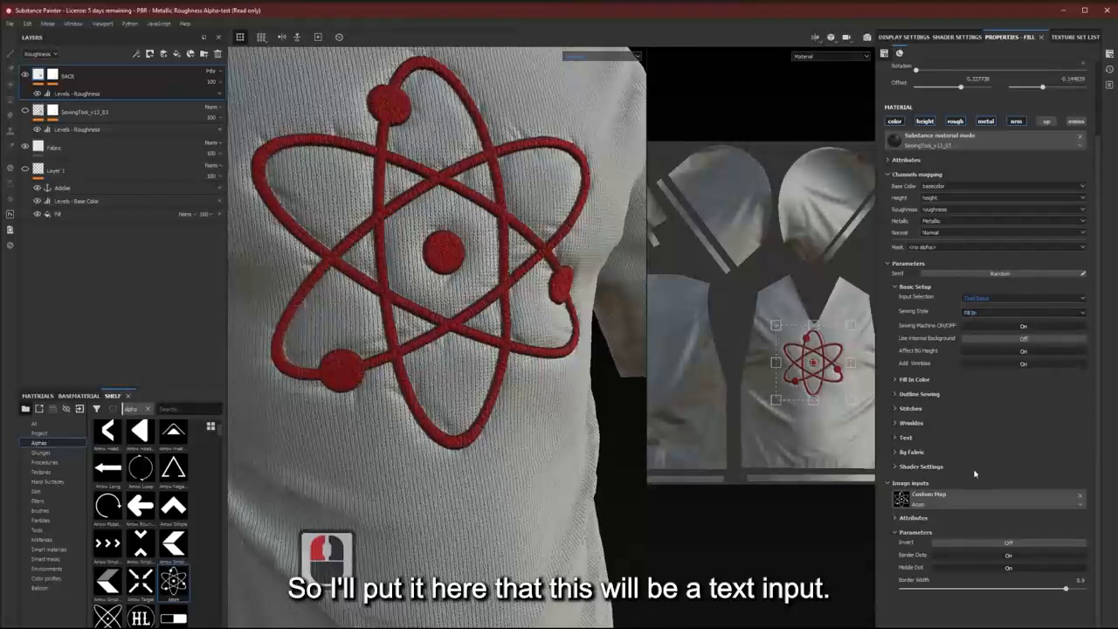
pyautogui.click(904, 437)
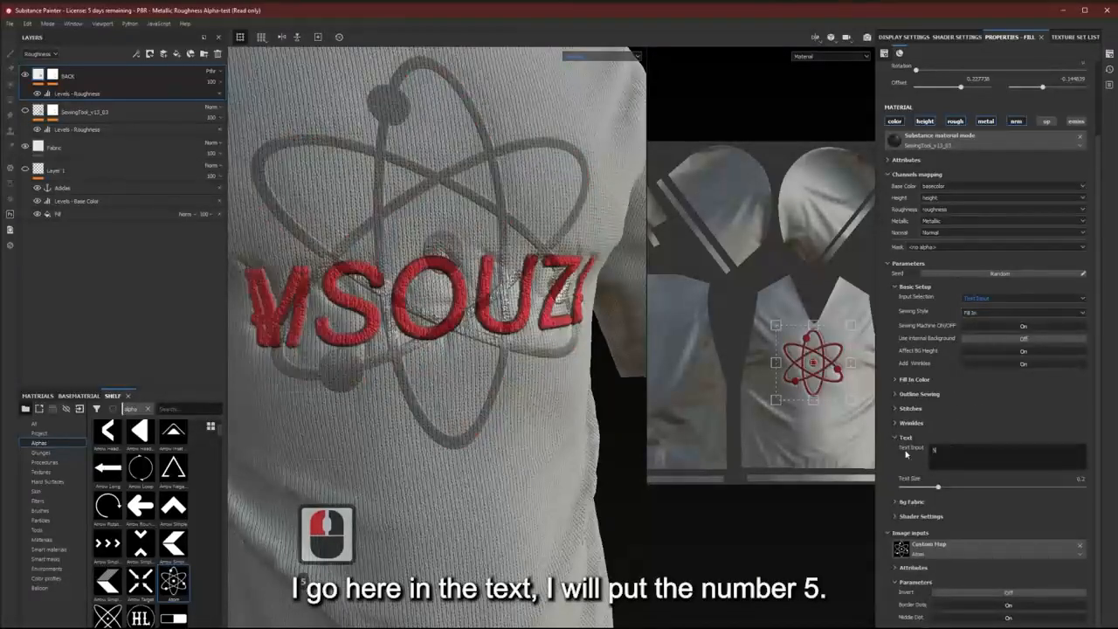
pyautogui.press('BackSpace')
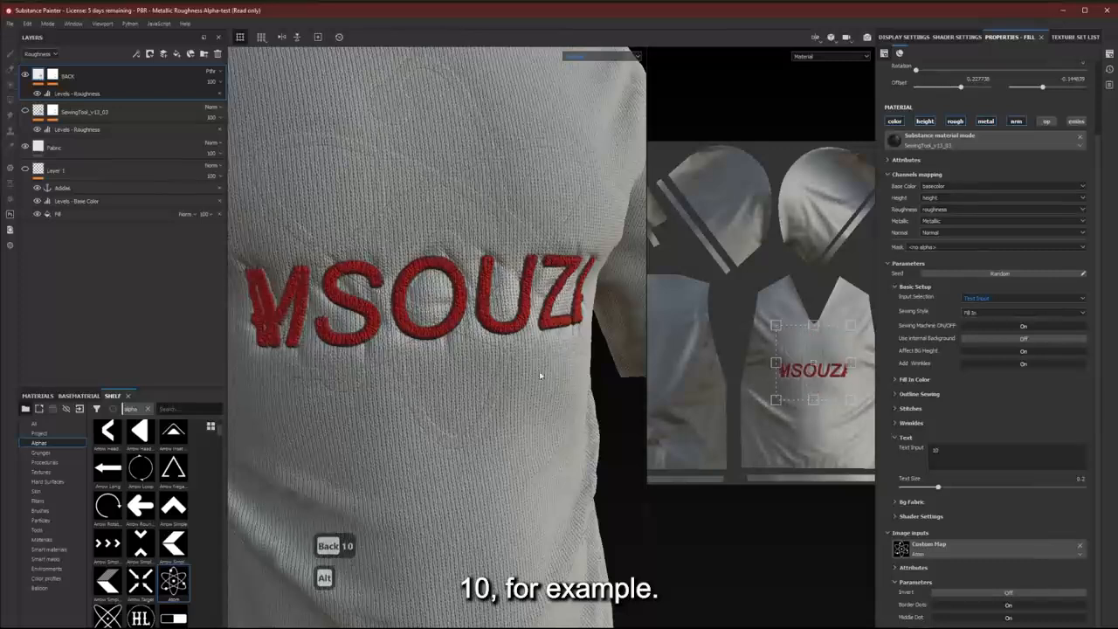
# Set the Text Size to 0.36 and move the number's projection onto the shirt's back piece in the UV layout.
pyautogui.keyDown('alt'); pyautogui.moveTo(496, 323); pyautogui.dragTo(363, 179, button='right'); pyautogui.keyUp('alt')
pyautogui.keyDown('alt'); pyautogui.moveTo(349, 262); pyautogui.dragTo(427, 313); pyautogui.keyUp('alt')
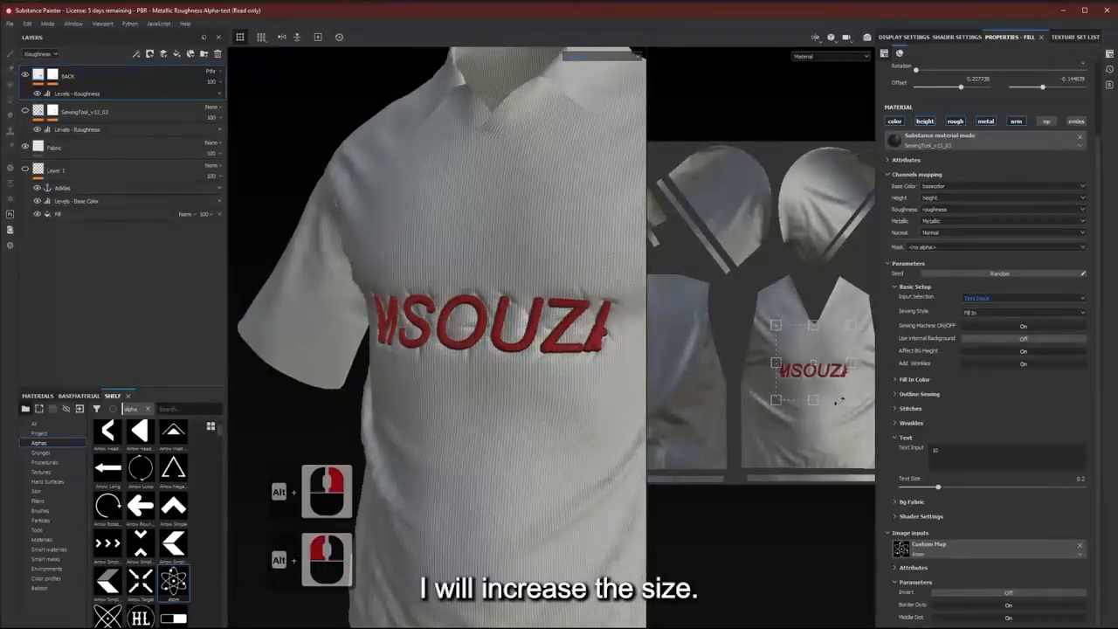
pyautogui.keyDown('alt'); pyautogui.moveTo(791, 384); pyautogui.dragTo(761, 360, button='right'); pyautogui.keyUp('alt')
pyautogui.moveTo(942, 490); pyautogui.dragTo(967, 487)
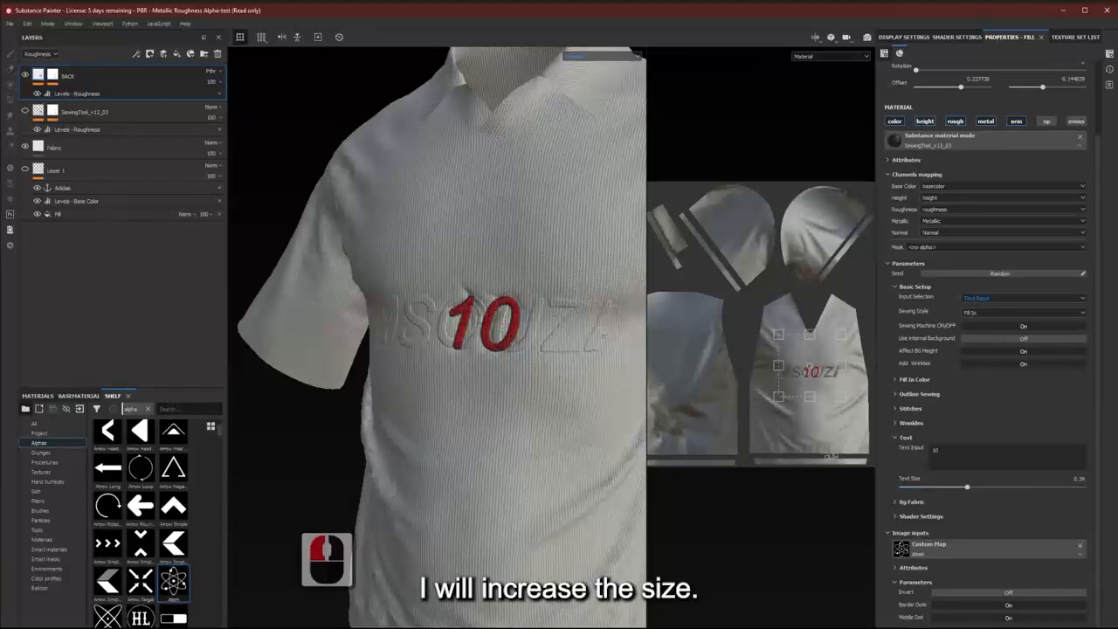
pyautogui.keyDown('alt'); pyautogui.moveTo(803, 401); pyautogui.dragTo(711, 334, button='right'); pyautogui.keyUp('alt')
pyautogui.keyDown('alt'); pyautogui.moveTo(820, 388); pyautogui.dragTo(843, 368, button='middle'); pyautogui.keyUp('alt')
pyautogui.moveTo(837, 340); pyautogui.dragTo(732, 310)
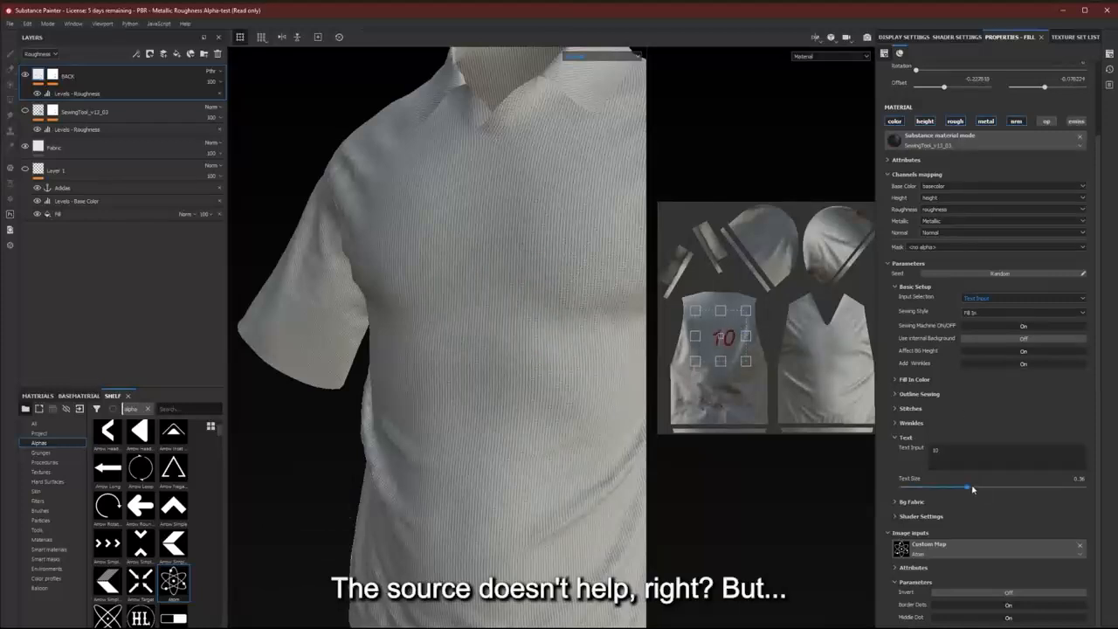
# Set the Text Size to 0.61, then enlarge the number's projection to a scale of about 2.59 and adjust its position on the back piece.
pyautogui.moveTo(1013, 492); pyautogui.dragTo(1014, 493)
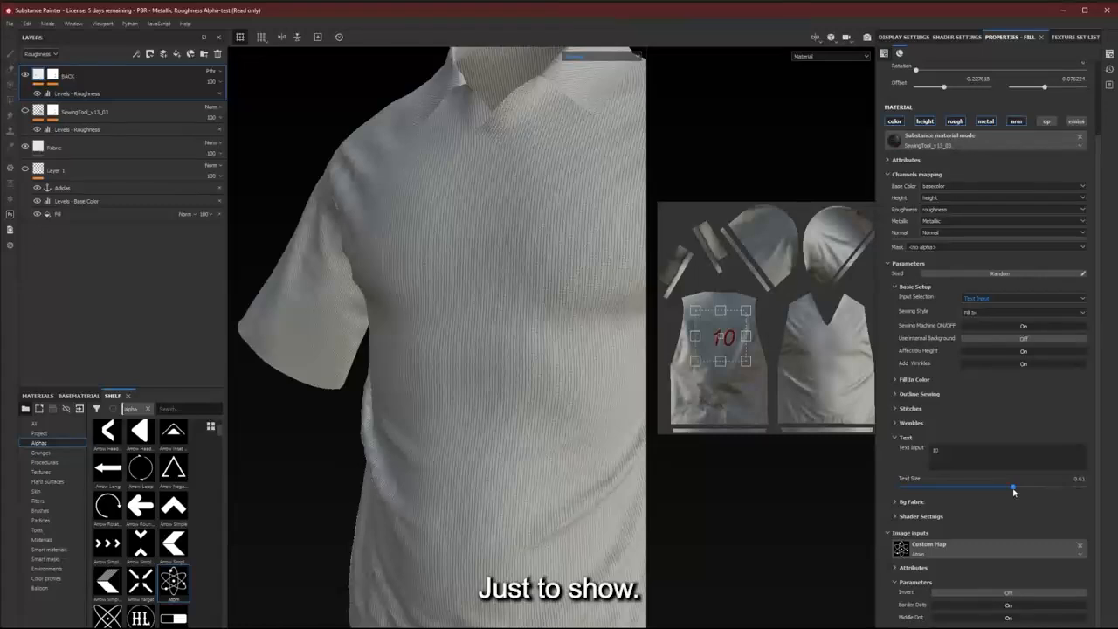
pyautogui.click(708, 365)
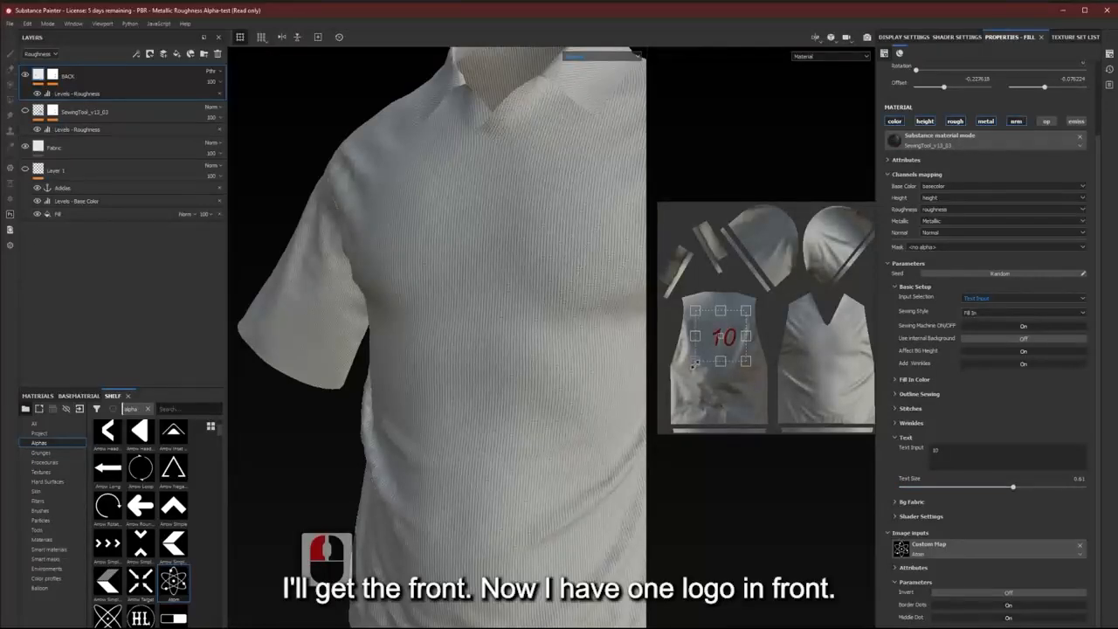
pyautogui.click(675, 382)
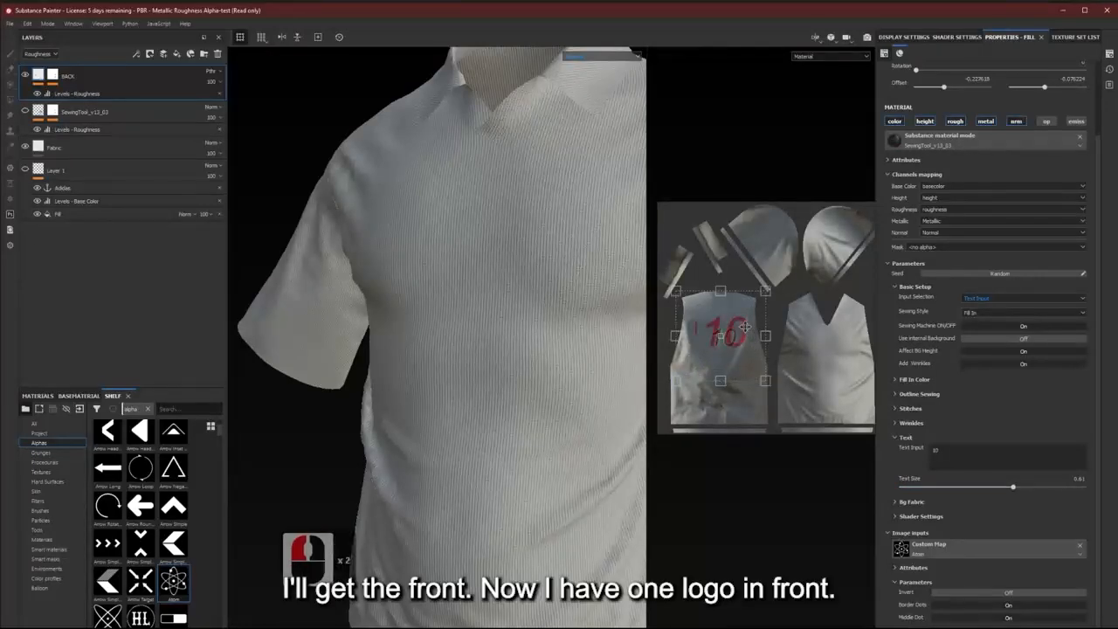
pyautogui.moveTo(744, 327); pyautogui.dragTo(741, 327)
pyautogui.scroll(4, 1001, 155)
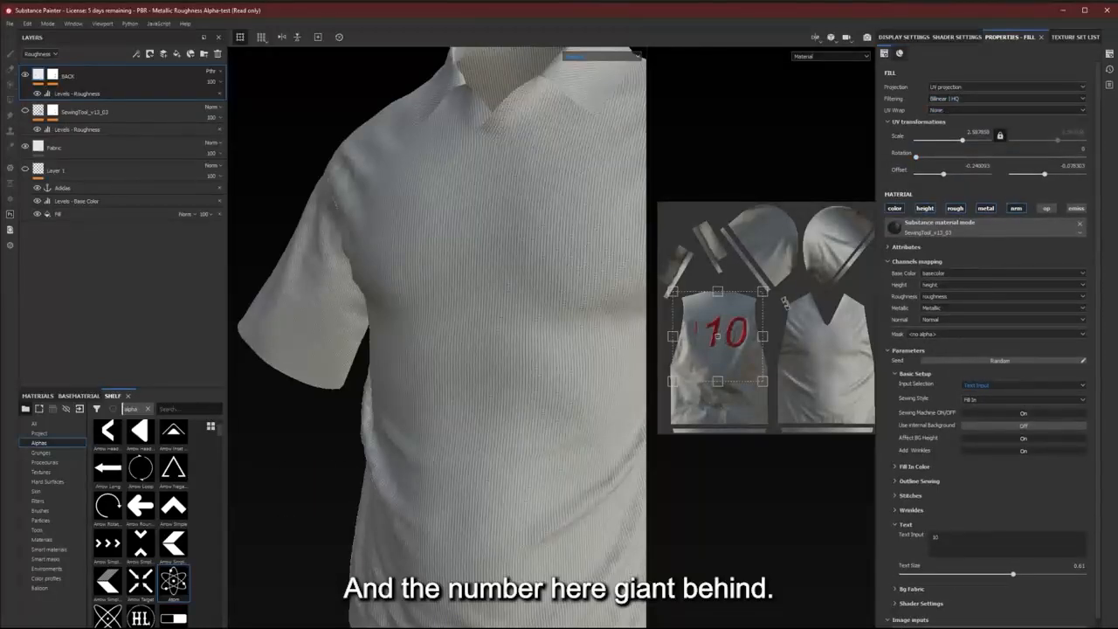
pyautogui.moveTo(736, 318); pyautogui.dragTo(740, 322)
# Show the SewingTool_v13_03 layer again and inspect the number 10 on the shirt's back.
pyautogui.keyDown('alt'); pyautogui.moveTo(534, 245); pyautogui.dragTo(506, 253, button='right'); pyautogui.keyUp('alt')
pyautogui.keyDown('alt'); pyautogui.moveTo(507, 254); pyautogui.dragTo(594, 278); pyautogui.keyUp('alt')
pyautogui.keyDown('alt'); pyautogui.moveTo(594, 278); pyautogui.dragTo(537, 282, button='middle'); pyautogui.keyUp('alt')
pyautogui.keyDown('alt'); pyautogui.moveTo(489, 247); pyautogui.dragTo(398, 238, button='middle'); pyautogui.keyUp('alt')
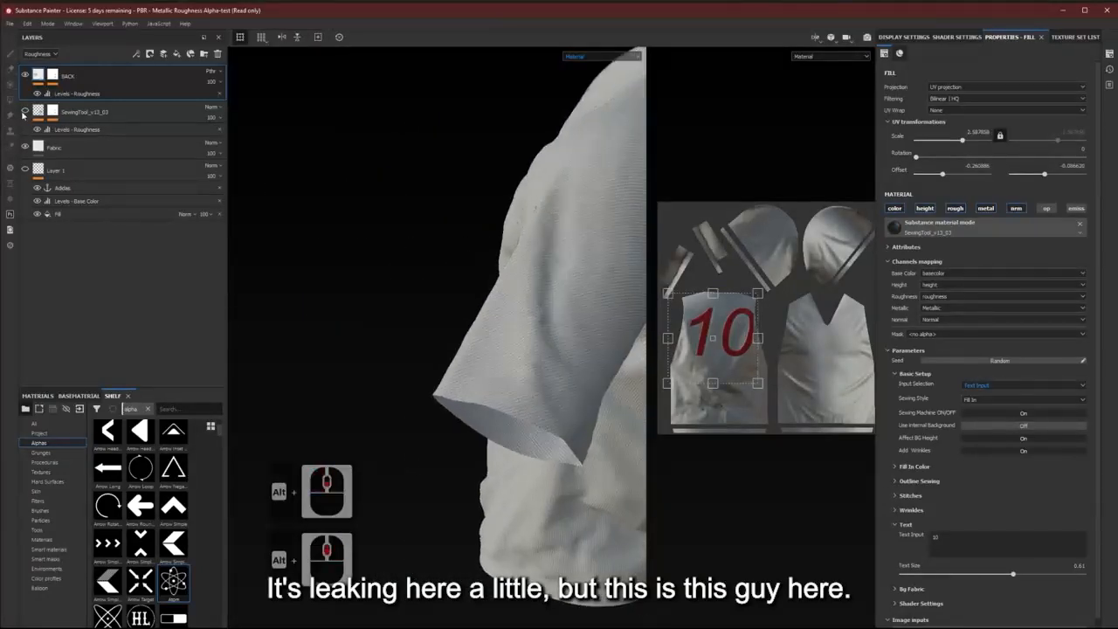
pyautogui.click(25, 113)
pyautogui.keyDown('alt'); pyautogui.moveTo(411, 272); pyautogui.dragTo(402, 232, button='right'); pyautogui.keyUp('alt')
pyautogui.keyDown('alt'); pyautogui.moveTo(402, 232); pyautogui.dragTo(431, 274); pyautogui.keyUp('alt')
pyautogui.keyDown('alt'); pyautogui.moveTo(463, 234); pyautogui.dragTo(350, 204, button='middle'); pyautogui.keyUp('alt')
pyautogui.keyDown('alt'); pyautogui.moveTo(415, 214); pyautogui.dragTo(408, 165, button='right'); pyautogui.keyUp('alt')
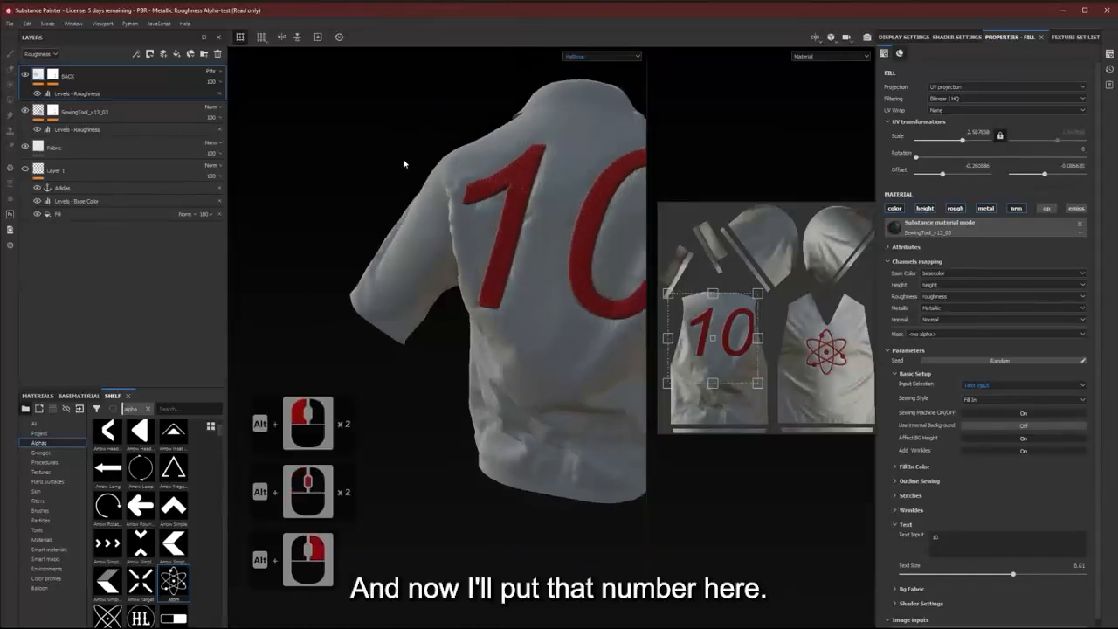
pyautogui.keyDown('alt'); pyautogui.moveTo(485, 232); pyautogui.dragTo(409, 248, button='middle'); pyautogui.keyUp('alt')
pyautogui.keyDown('alt'); pyautogui.moveTo(408, 247); pyautogui.dragTo(515, 323, button='right'); pyautogui.keyUp('alt')
pyautogui.keyDown('alt'); pyautogui.moveTo(516, 324); pyautogui.dragTo(375, 472, button='middle'); pyautogui.keyUp('alt')
pyautogui.keyDown('alt'); pyautogui.moveTo(594, 437); pyautogui.dragTo(427, 316, button='right'); pyautogui.keyUp('alt')
pyautogui.keyDown('alt'); pyautogui.moveTo(426, 316); pyautogui.dragTo(517, 322); pyautogui.keyUp('alt')
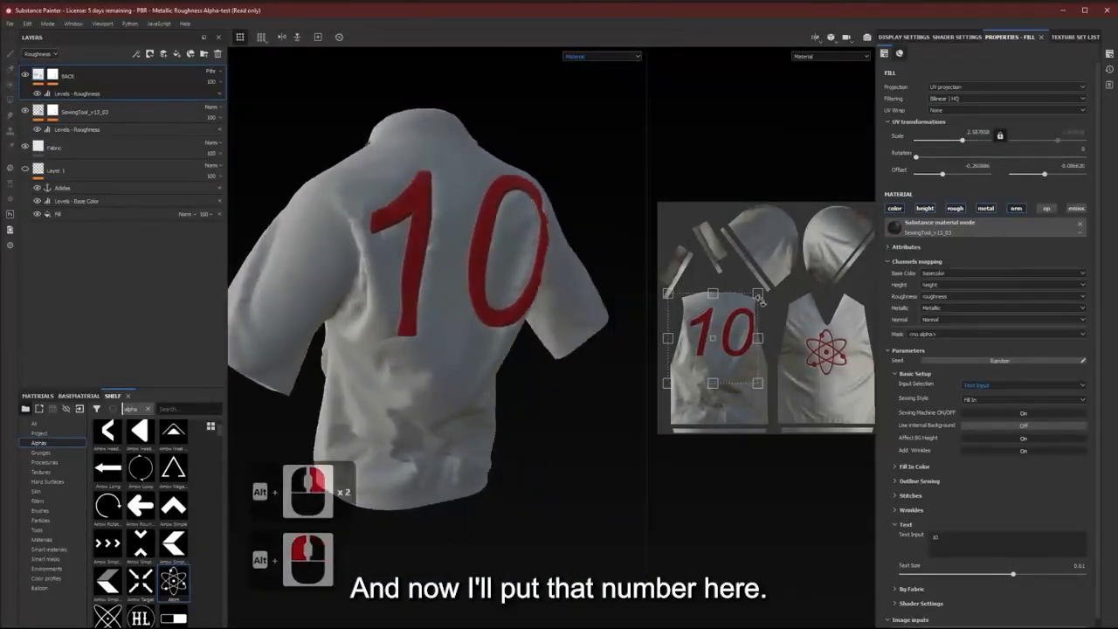
# Shrink the number using a UV scale of about 3.65 and a Text Size of 0.49, and nudge it slightly up the back piece.
pyautogui.moveTo(759, 295); pyautogui.dragTo(745, 306)
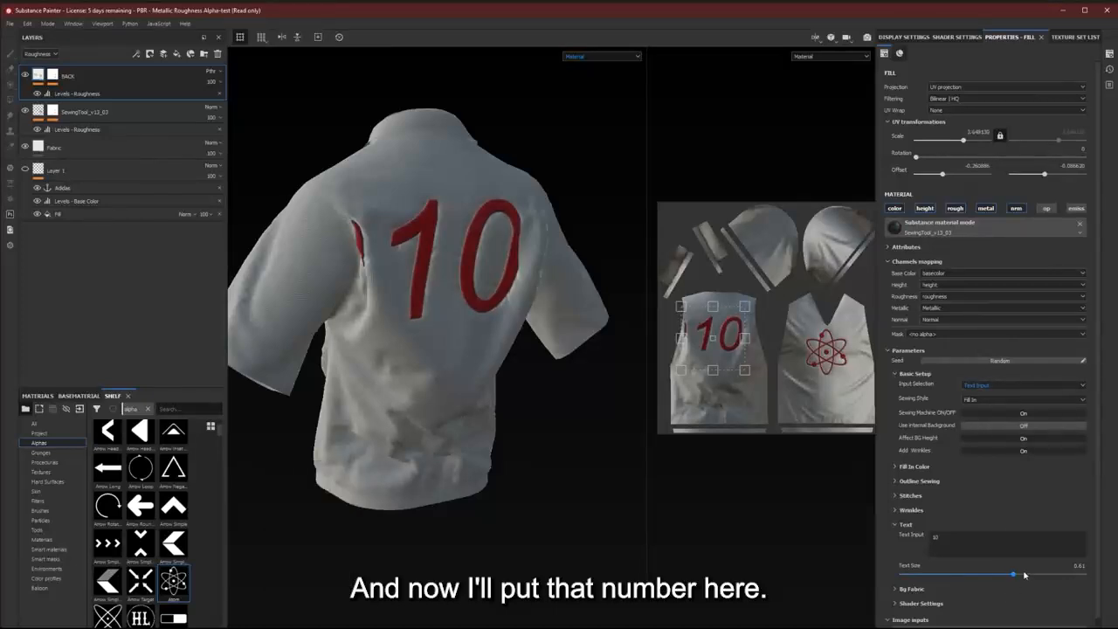
pyautogui.click(1004, 576)
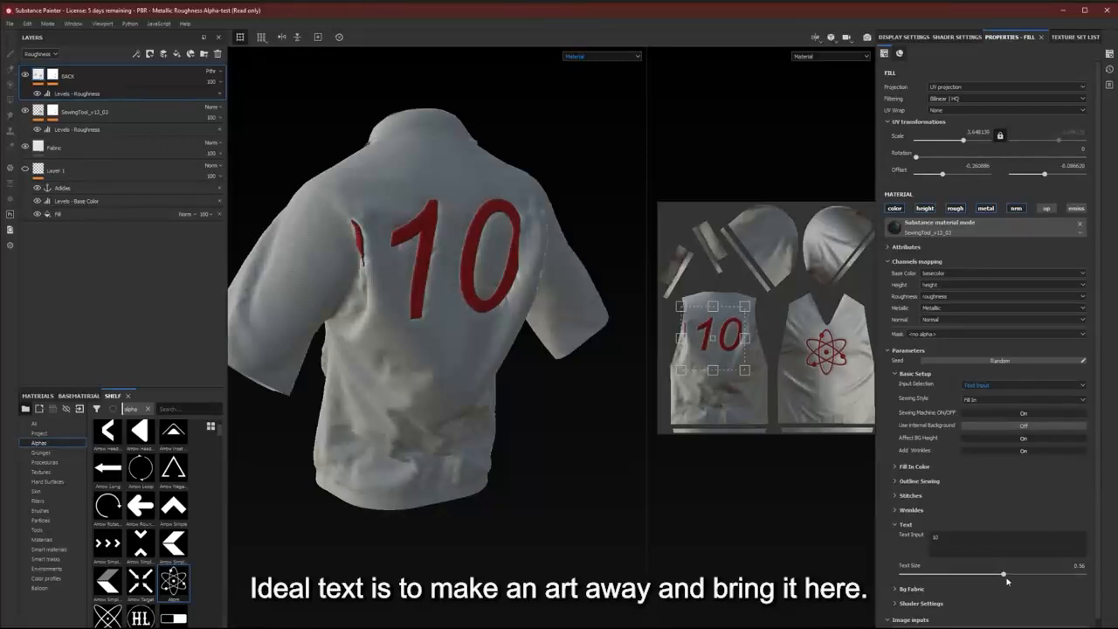
pyautogui.moveTo(999, 577); pyautogui.dragTo(992, 578)
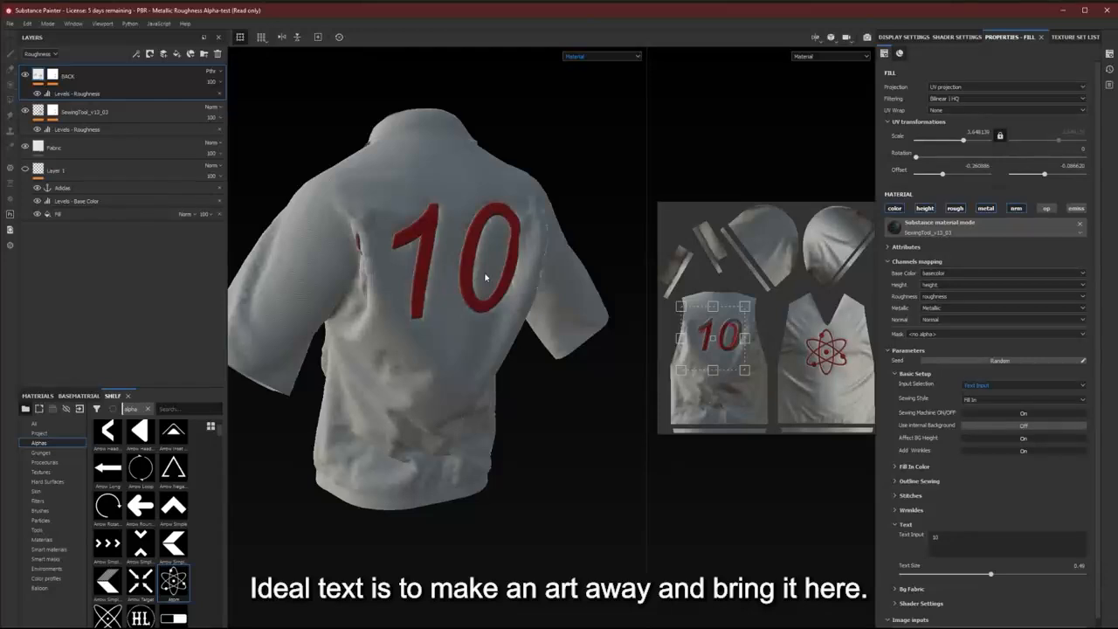
pyautogui.click(476, 302)
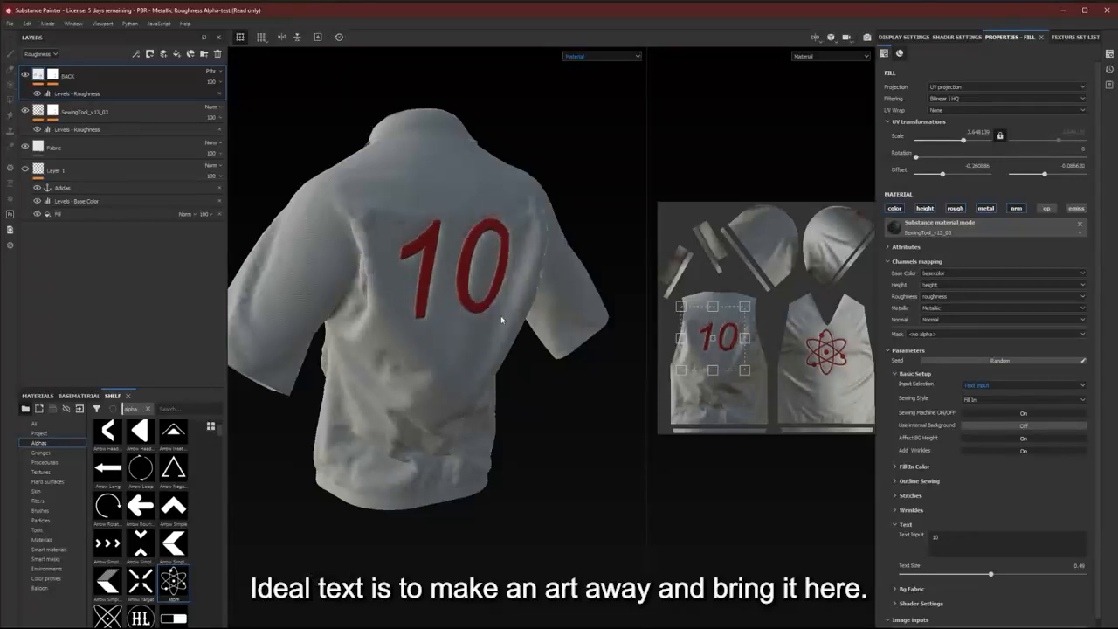
pyautogui.keyDown('alt'); pyautogui.moveTo(502, 320); pyautogui.dragTo(429, 307); pyautogui.keyUp('alt')
pyautogui.moveTo(725, 326); pyautogui.dragTo(726, 320)
# Inspect the embroidered atom logo on the shirt's front from several angles.
pyautogui.keyDown('alt'); pyautogui.moveTo(439, 254); pyautogui.dragTo(273, 300); pyautogui.keyUp('alt')
pyautogui.keyDown('alt'); pyautogui.moveTo(302, 302); pyautogui.dragTo(511, 310, button='right'); pyautogui.keyUp('alt')
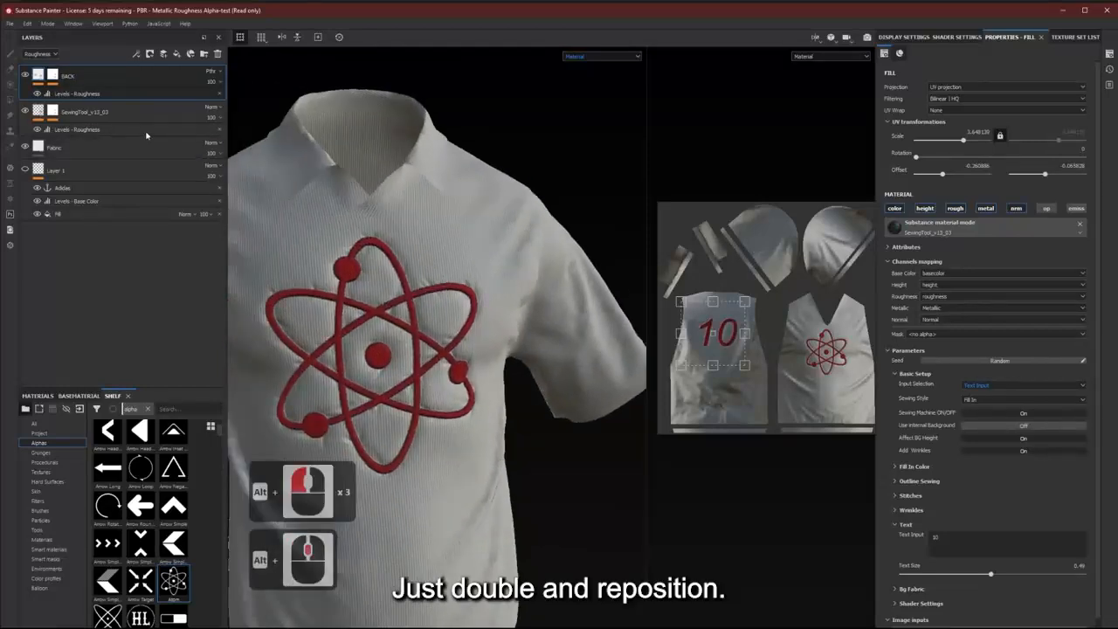
pyautogui.keyDown('alt'); pyautogui.moveTo(289, 288); pyautogui.dragTo(297, 293, button='middle'); pyautogui.keyUp('alt')
pyautogui.keyDown('alt'); pyautogui.moveTo(297, 292); pyautogui.dragTo(307, 297, button='right'); pyautogui.keyUp('alt')
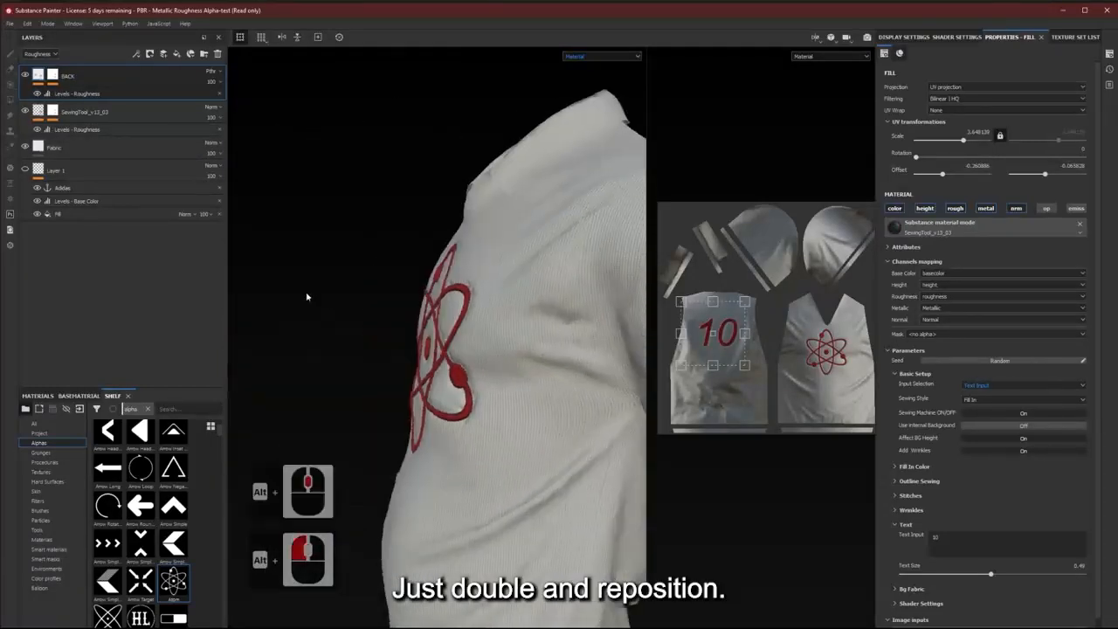
pyautogui.keyDown('alt'); pyautogui.moveTo(307, 298); pyautogui.dragTo(472, 235); pyautogui.keyUp('alt')
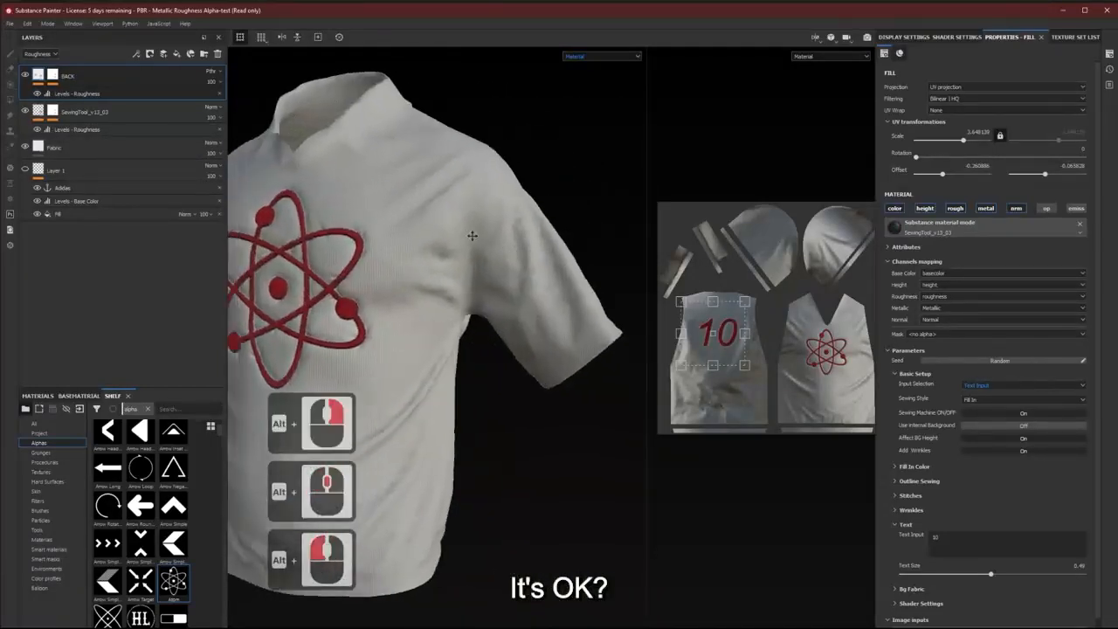
pyautogui.keyDown('alt'); pyautogui.moveTo(472, 236); pyautogui.dragTo(542, 245, button='middle'); pyautogui.keyUp('alt')
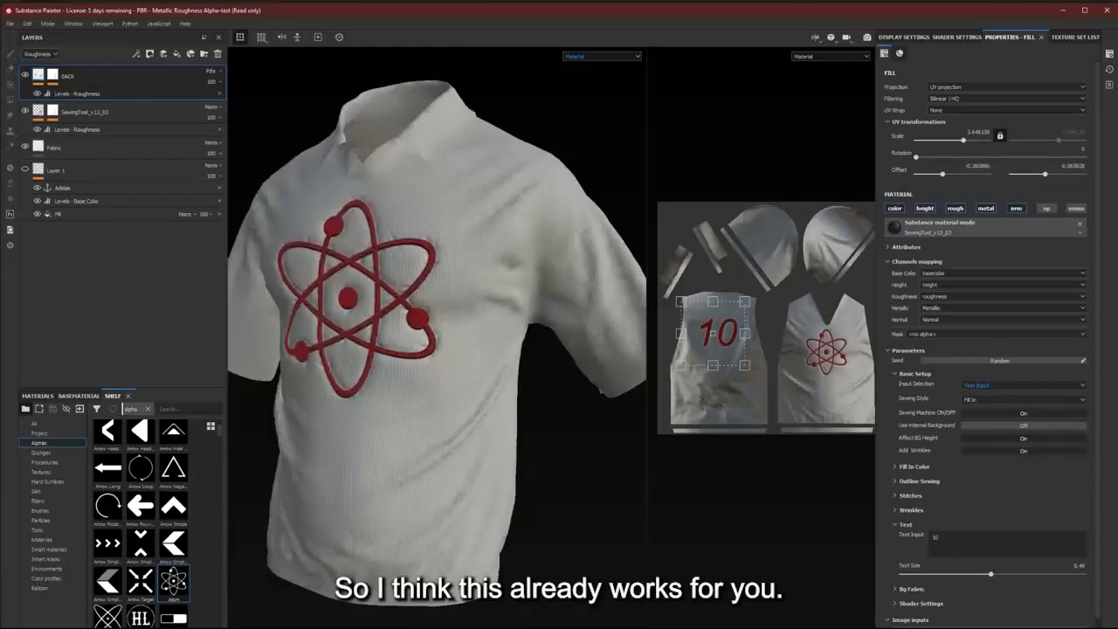